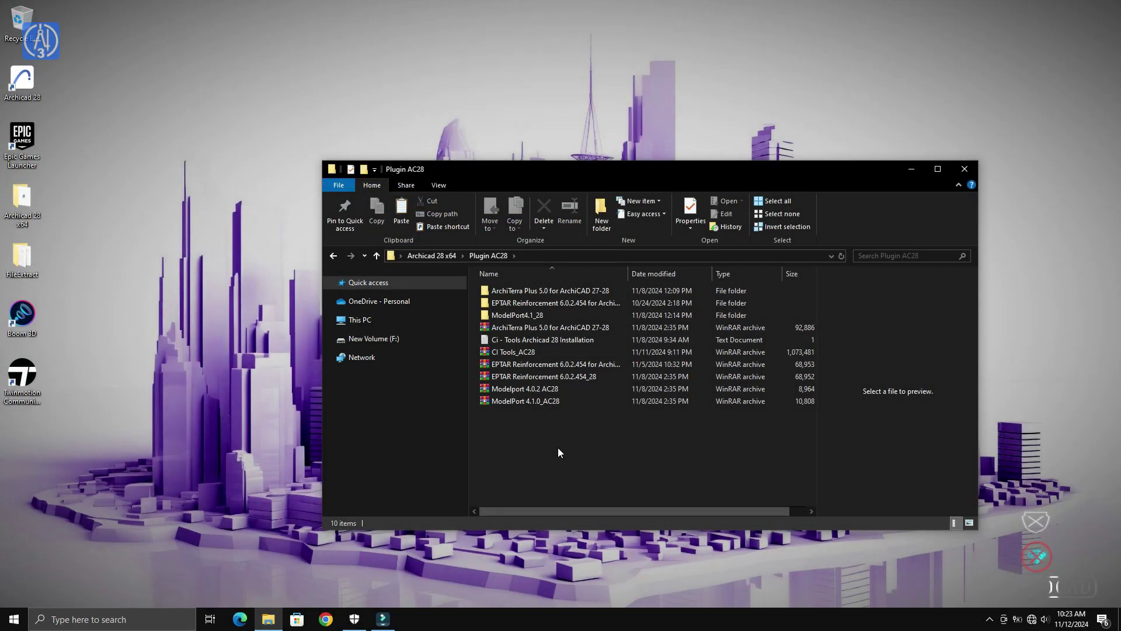
# Step: Extract the CI Tools_AC28 .rar archive with WinRAR into the Plugin AC28 folder
pyautogui.rightClick(511, 352)
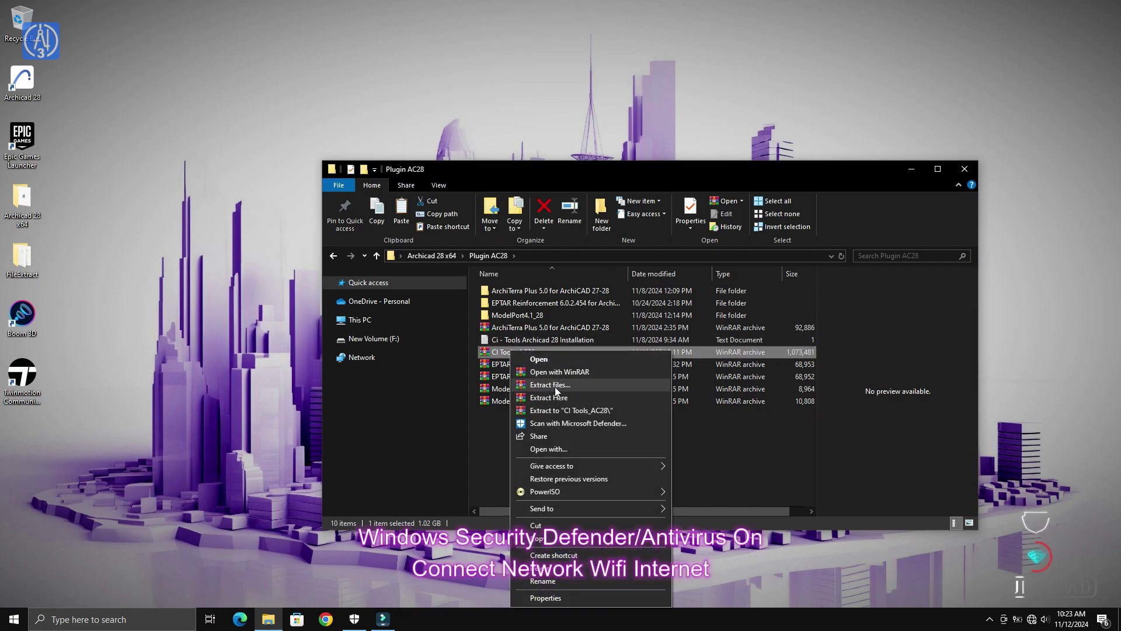
pyautogui.click(551, 397)
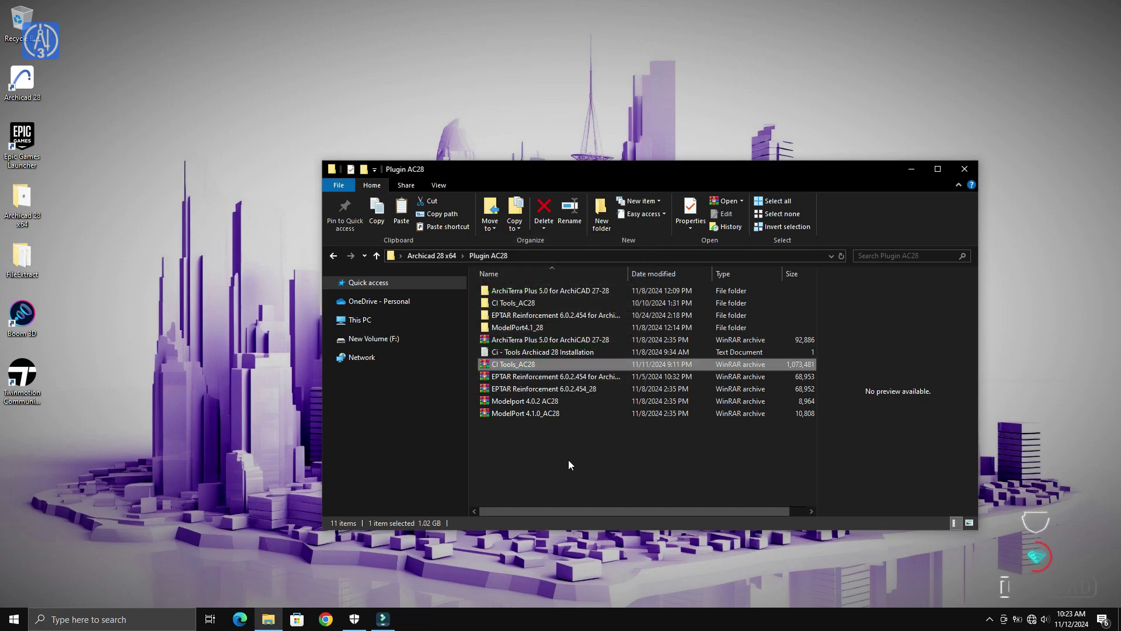
# Step: Run 01_CI_TOOLS_v28_Install_AC28_INT from CI Tools_AC28 as administrator, then close its command window
pyautogui.click(541, 304)
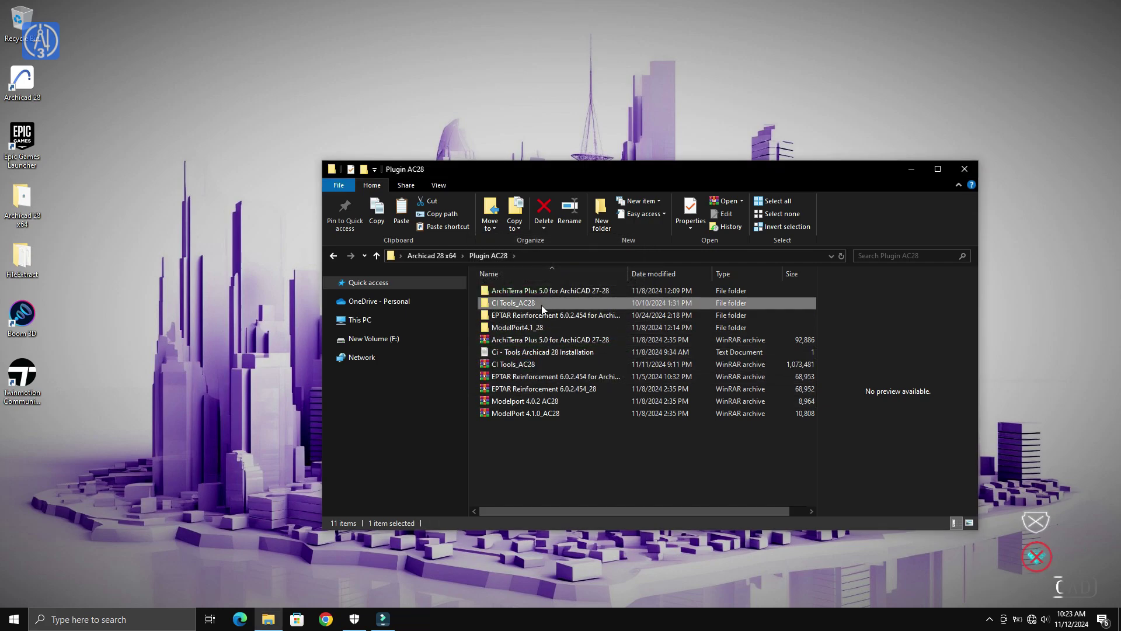
pyautogui.doubleClick(541, 304)
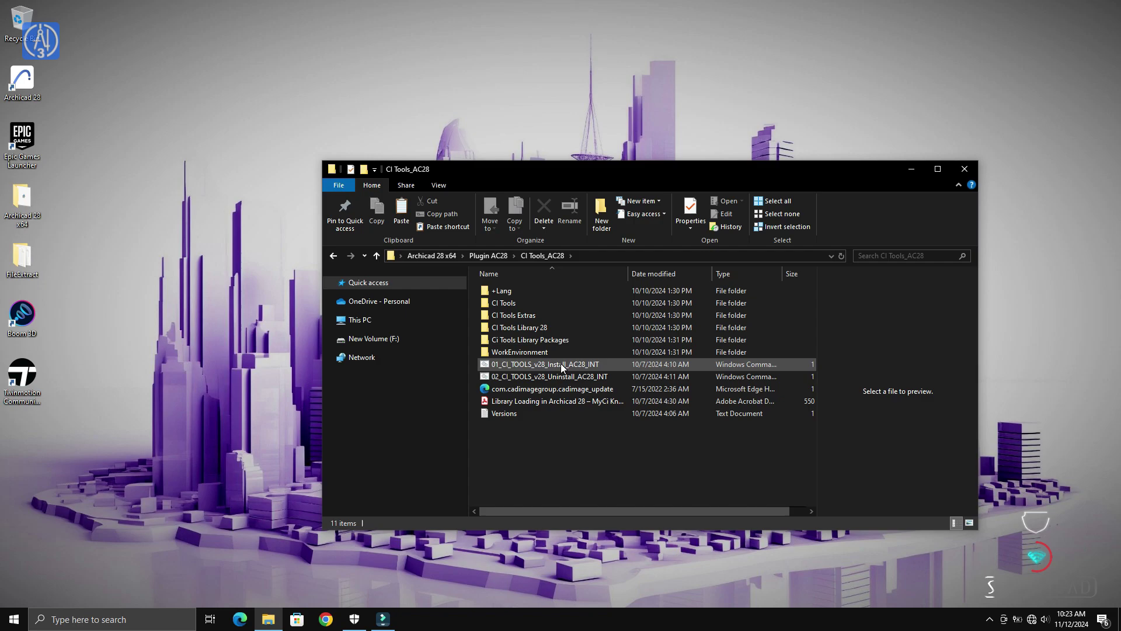
pyautogui.rightClick(561, 363)
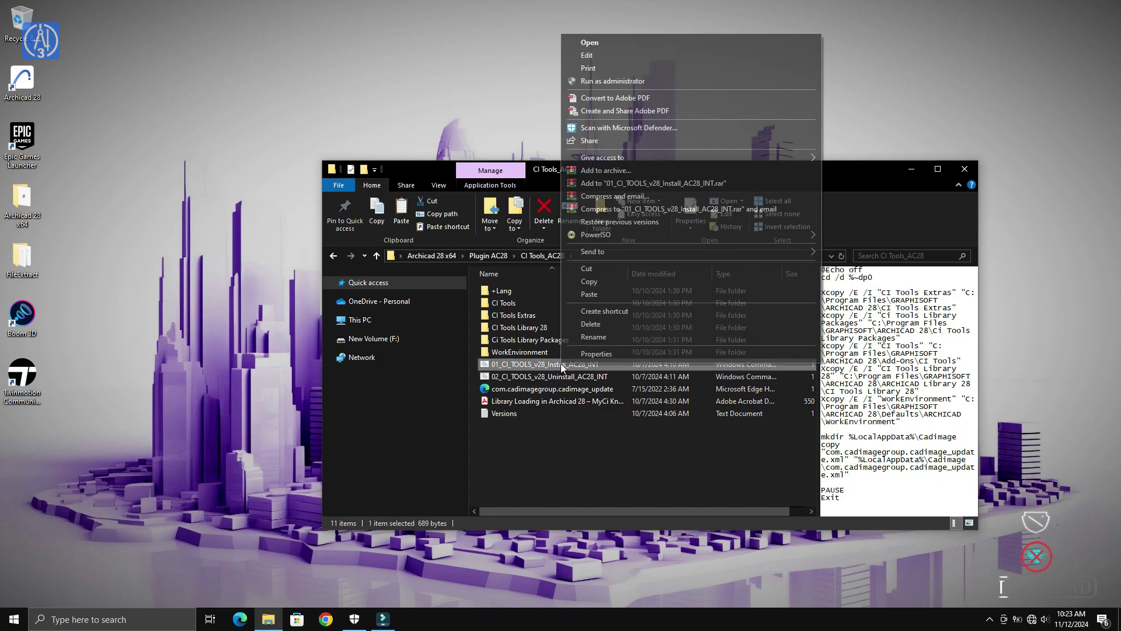
pyautogui.click(679, 81)
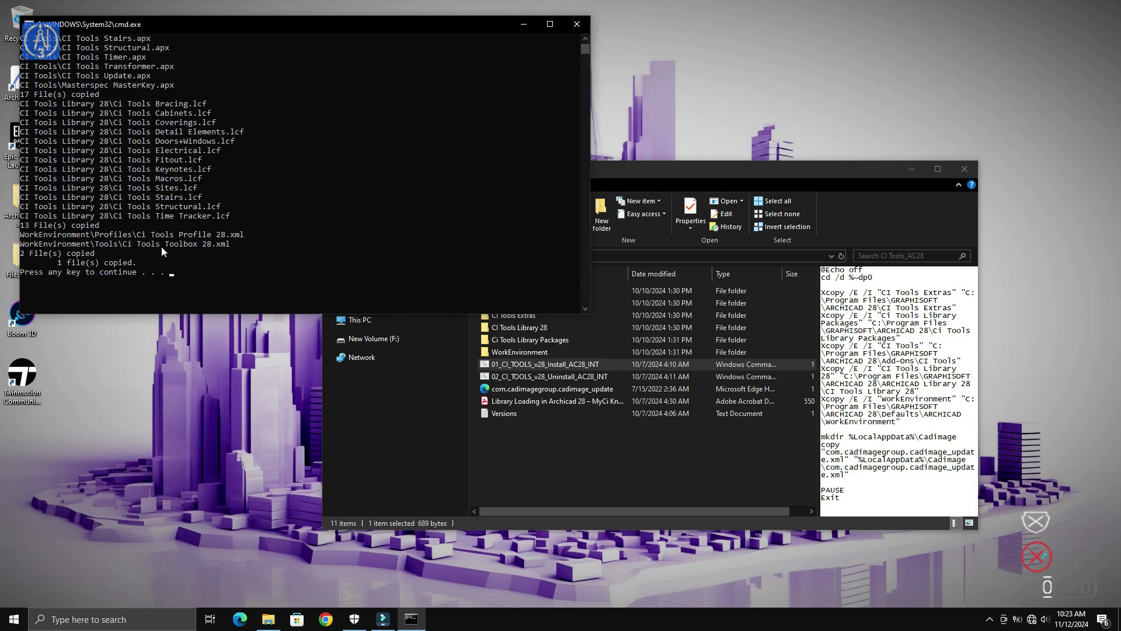
pyautogui.scroll(2, 191, 247)
pyautogui.scroll(4, 201, 248)
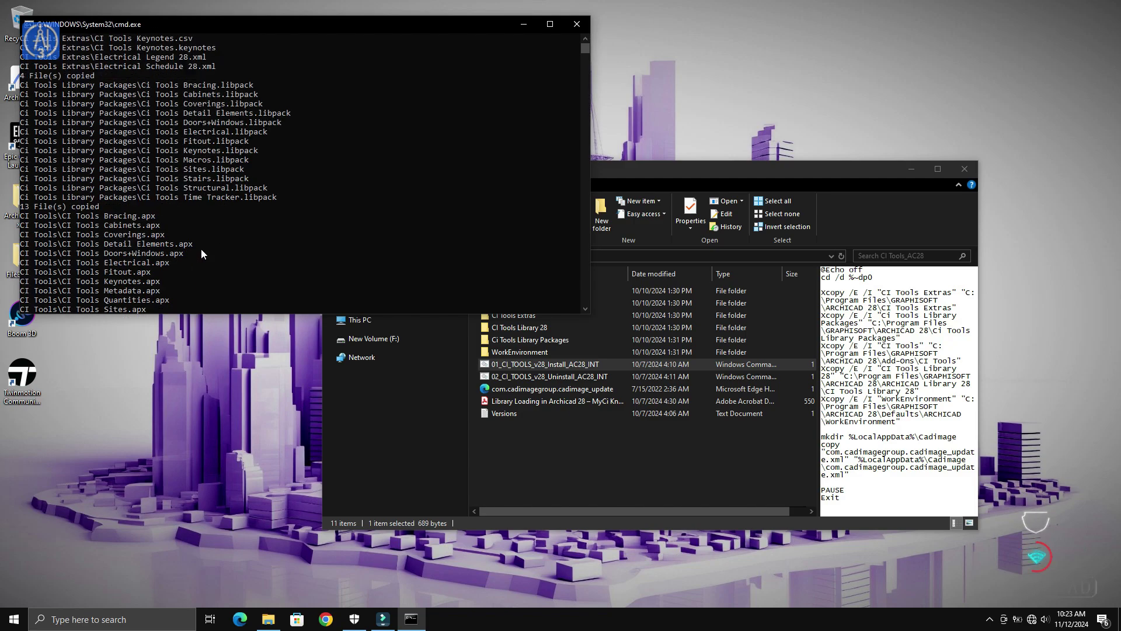
pyautogui.scroll(2, 201, 250)
pyautogui.scroll(-8, 201, 249)
pyautogui.scroll(-4, 202, 251)
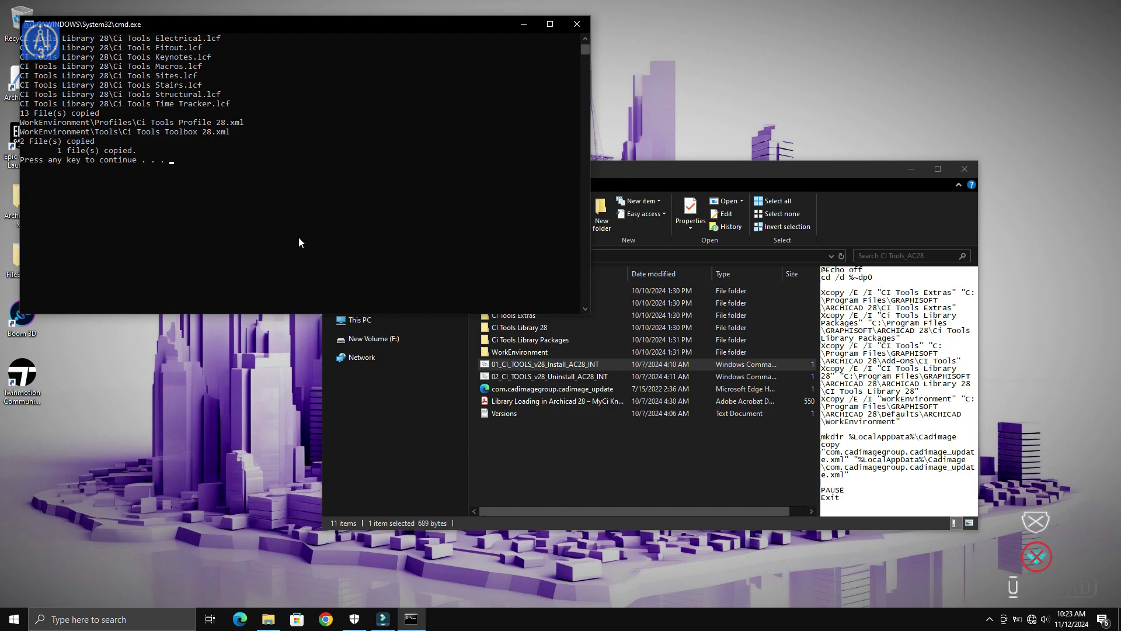
pyautogui.press('Return')
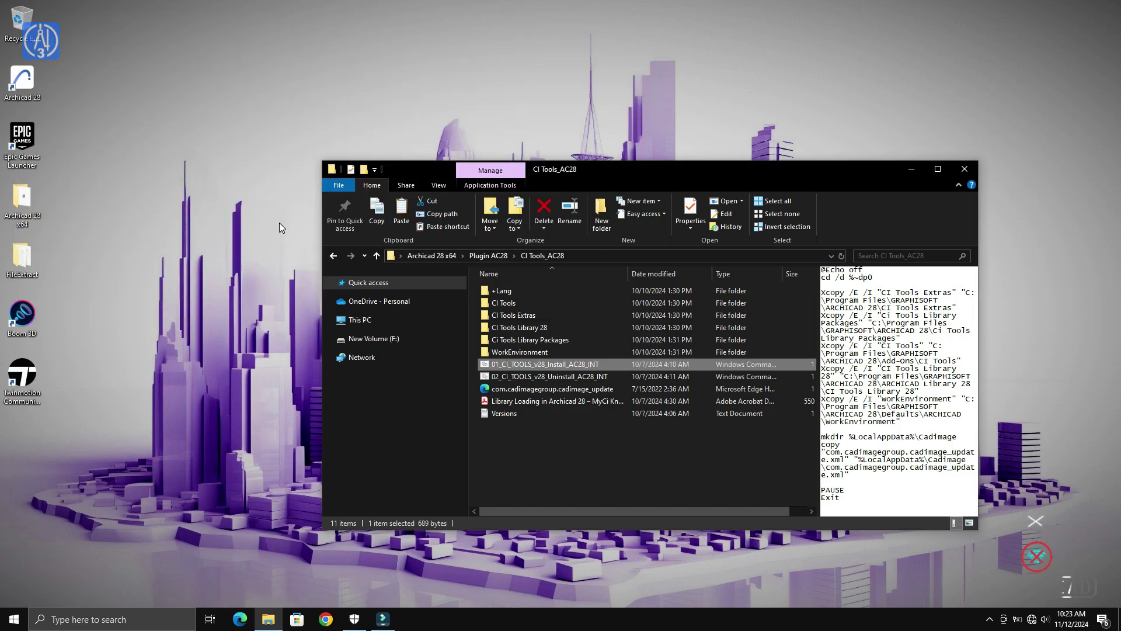
pyautogui.doubleClick(510, 290)
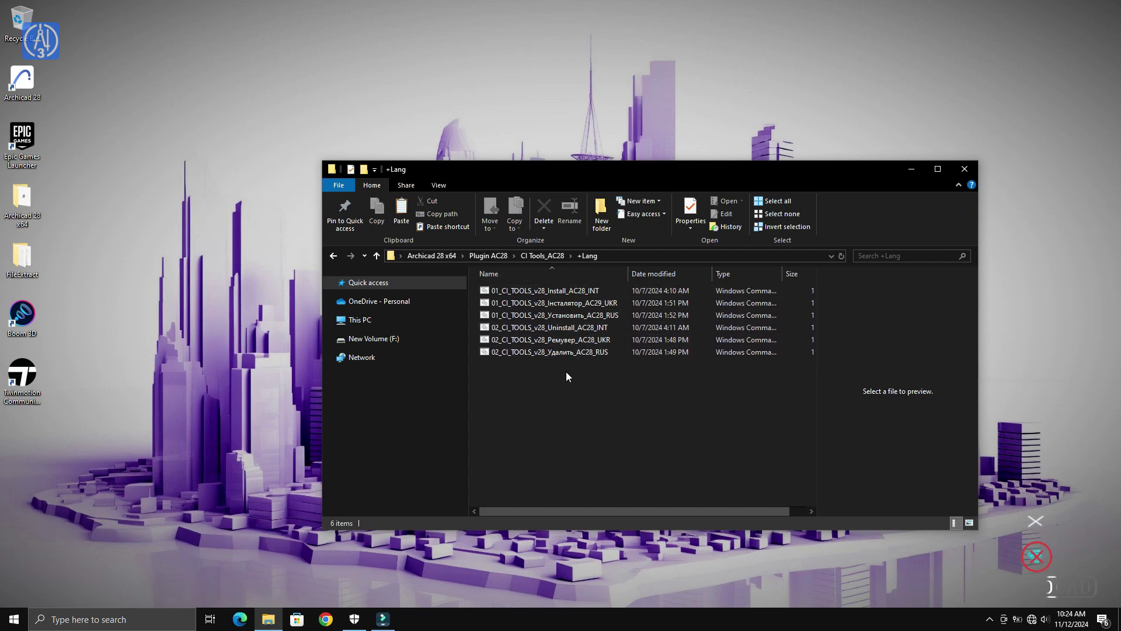
pyautogui.click(376, 256)
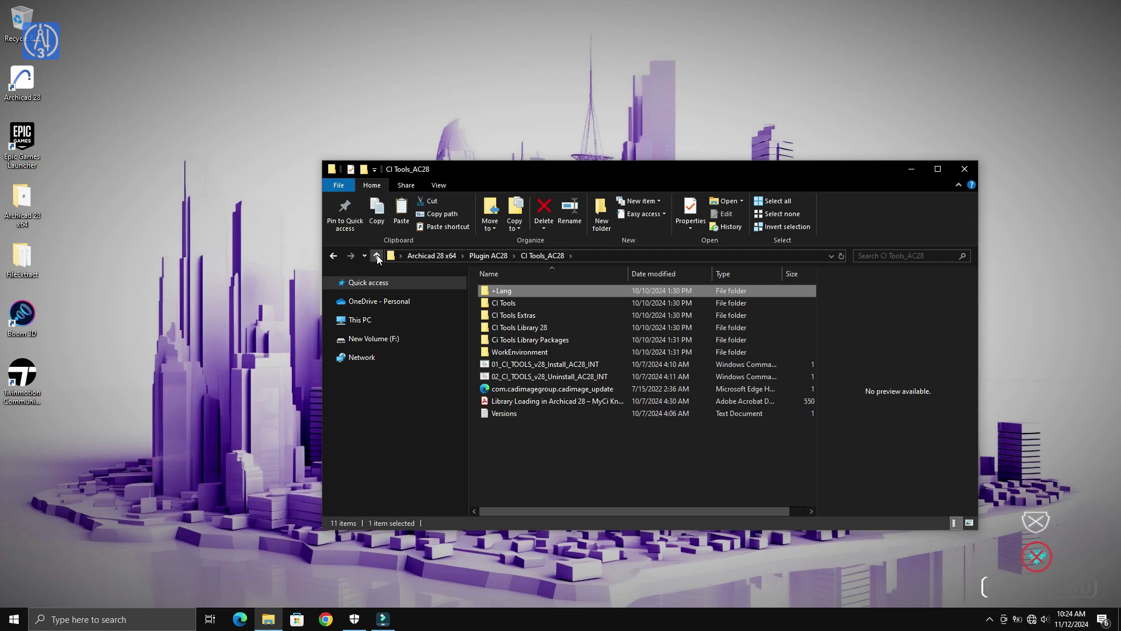
pyautogui.click(532, 302)
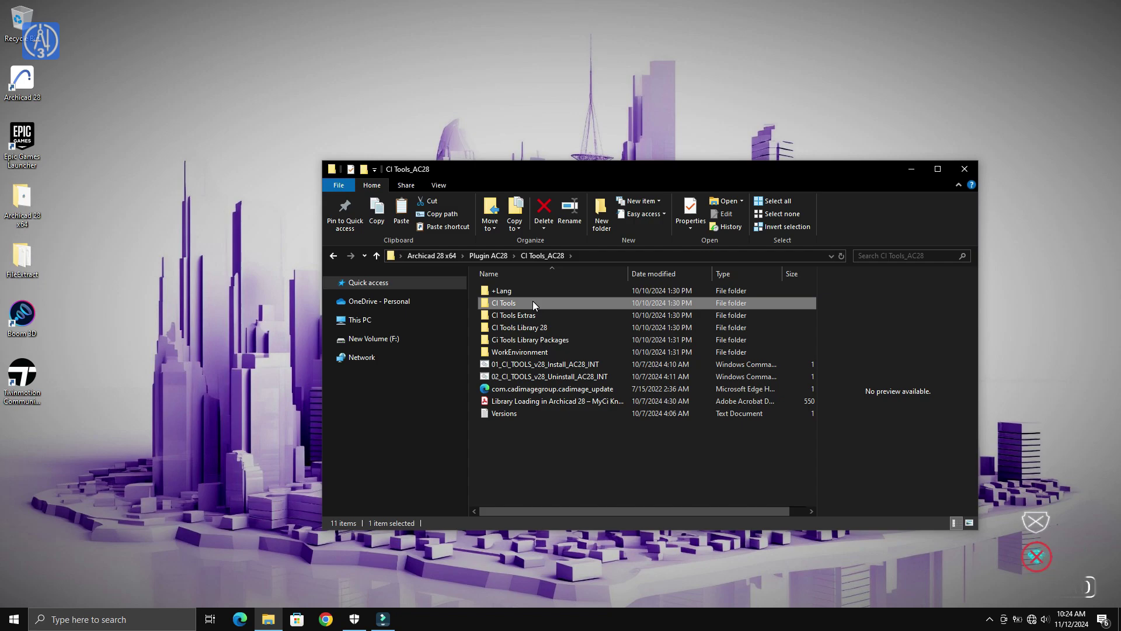
# Step: Open Archicad 28's Add-Ons\CI Tools folder beside the extracted CI Tools subfolder
pyautogui.rightClick(23, 79)
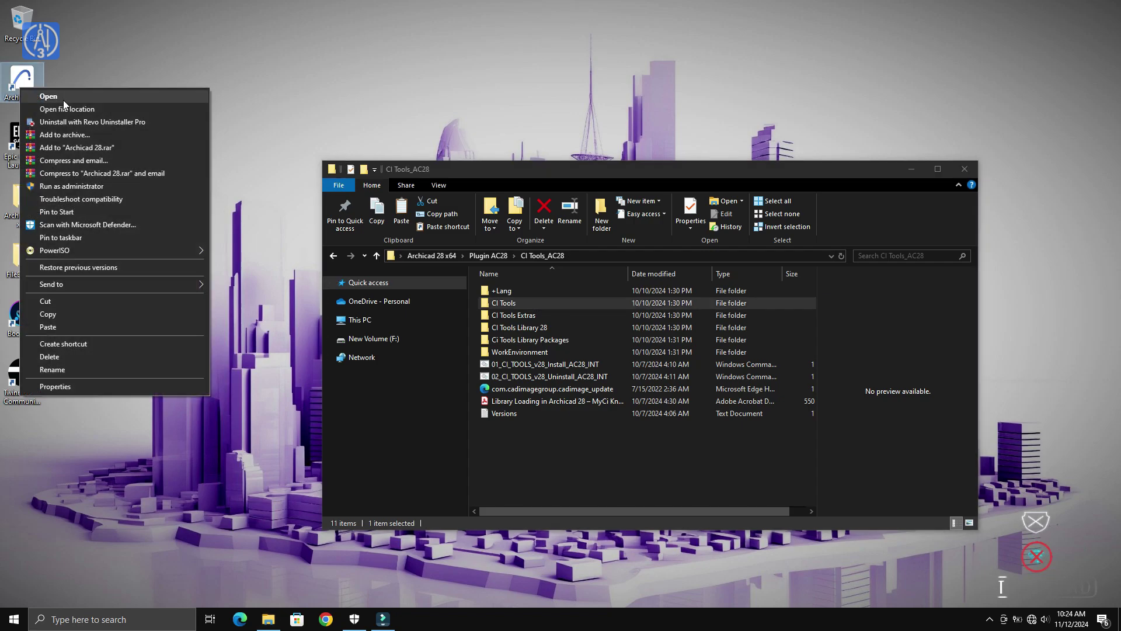
pyautogui.click(68, 110)
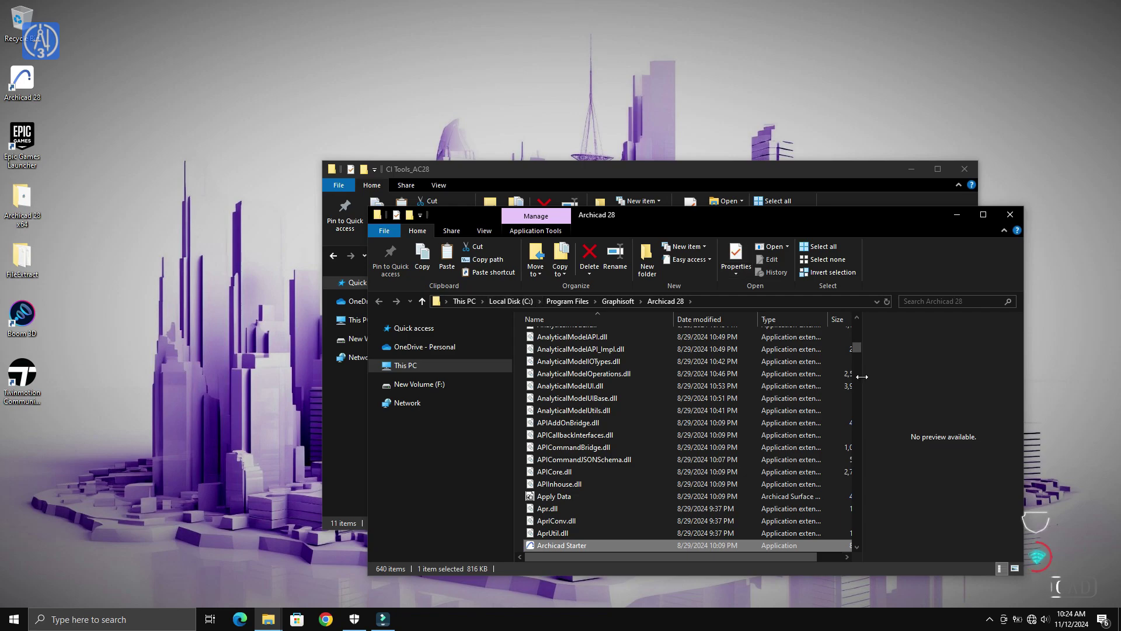
pyautogui.scroll(2, 819, 384)
pyautogui.scroll(5, 811, 385)
pyautogui.scroll(1, 800, 383)
pyautogui.scroll(1, 799, 383)
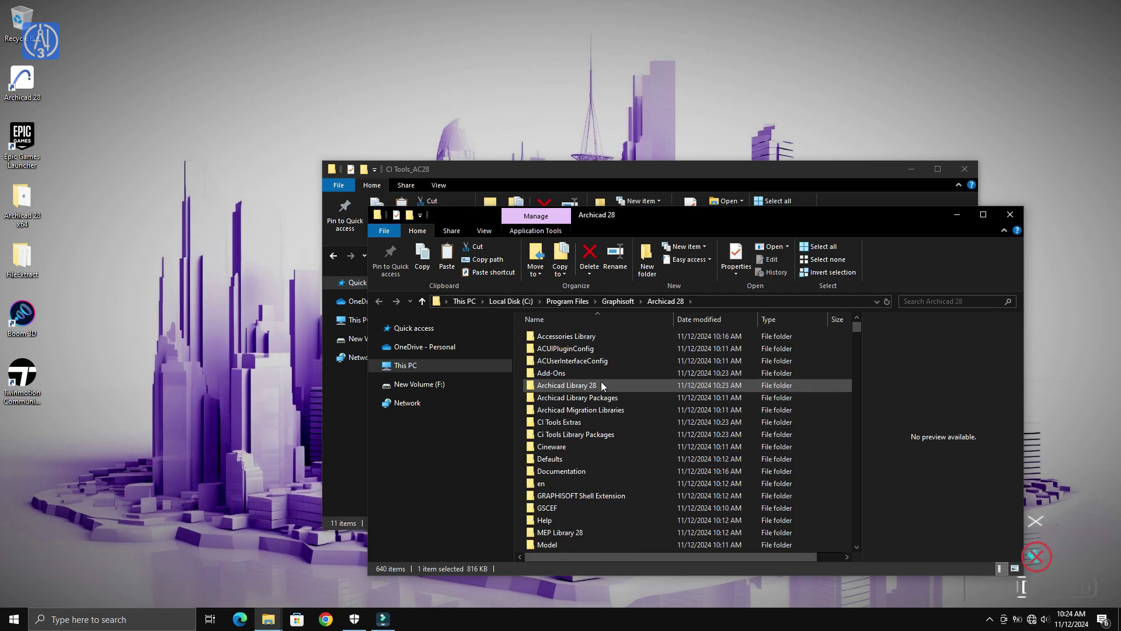
pyautogui.doubleClick(588, 373)
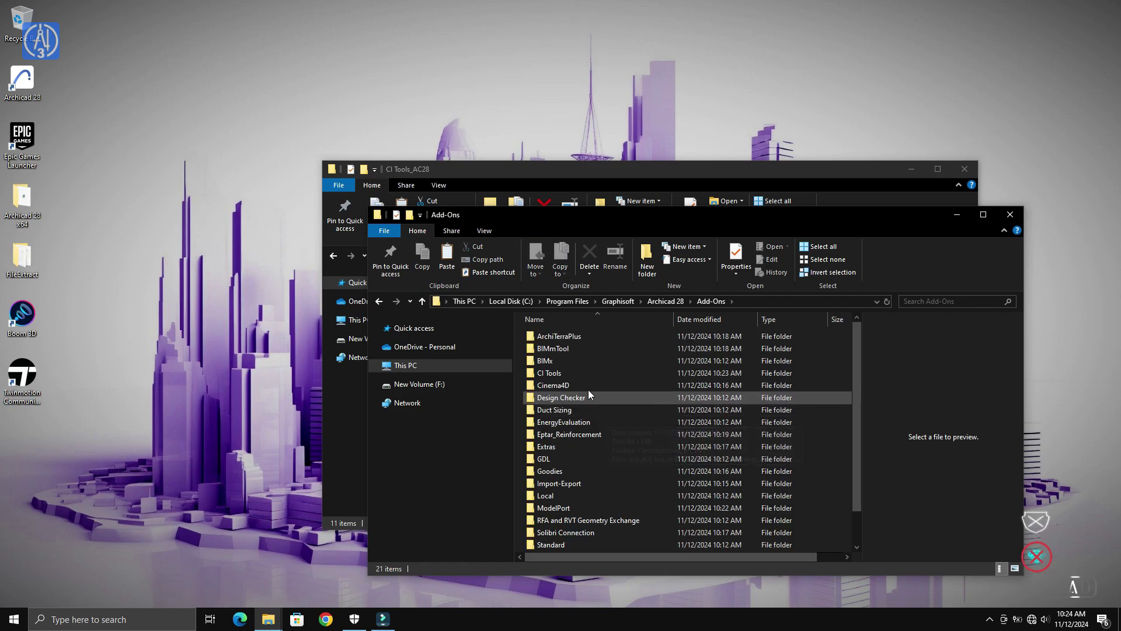
pyautogui.moveTo(742, 215)
pyautogui.mouseDown()
pyautogui.moveTo(848, 174)
pyautogui.moveTo(945, 96)
pyautogui.mouseUp()
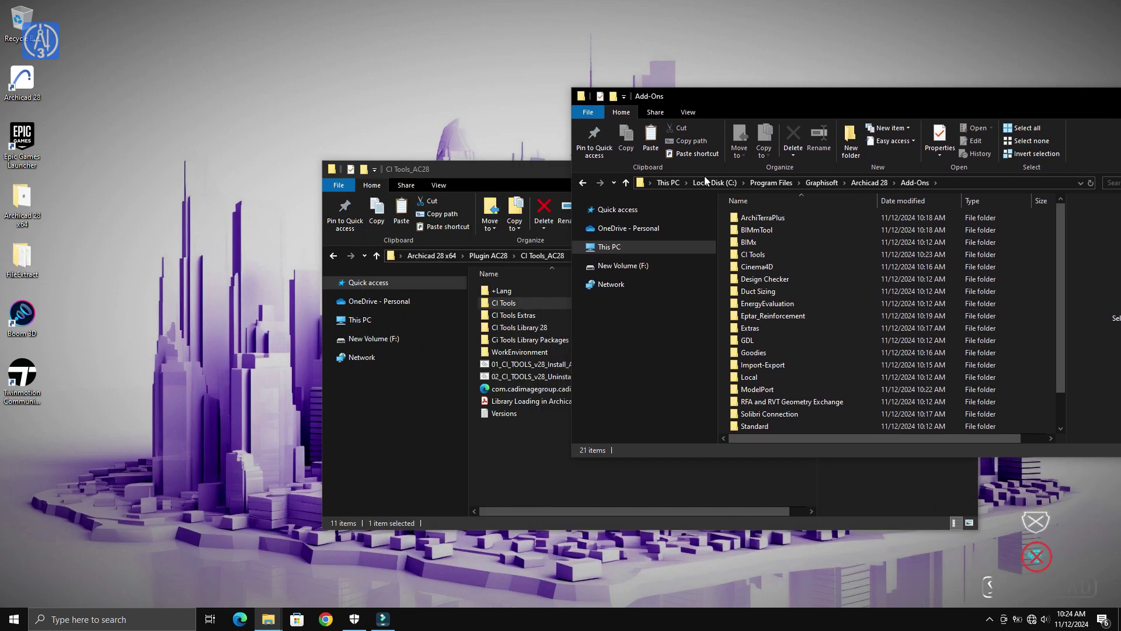
pyautogui.moveTo(520, 178); pyautogui.dragTo(308, 219)
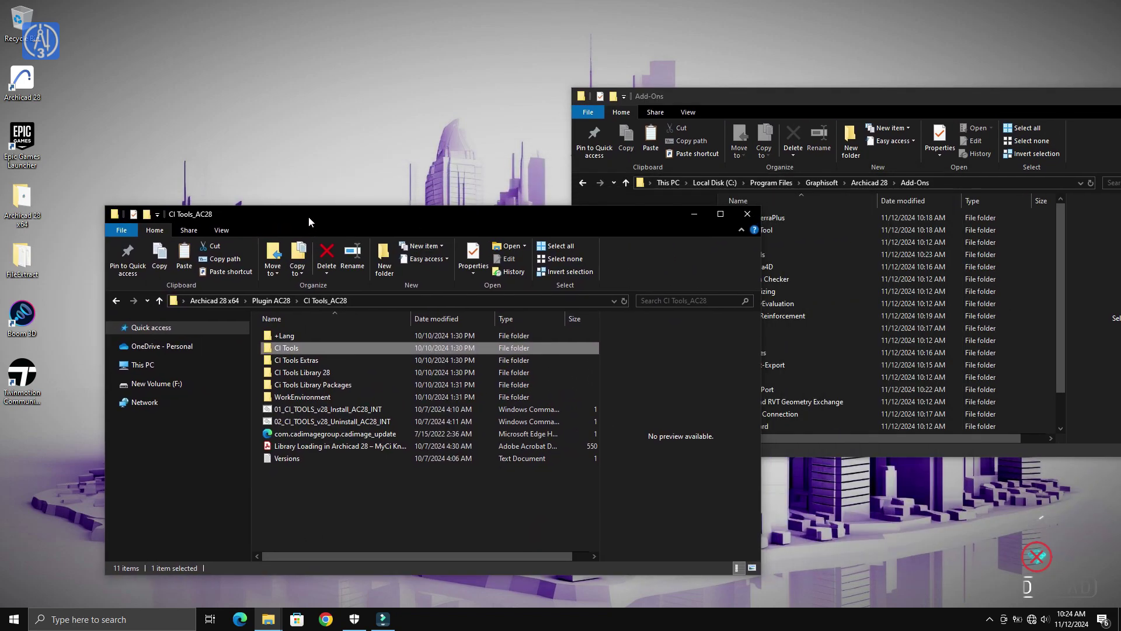
pyautogui.click(881, 102)
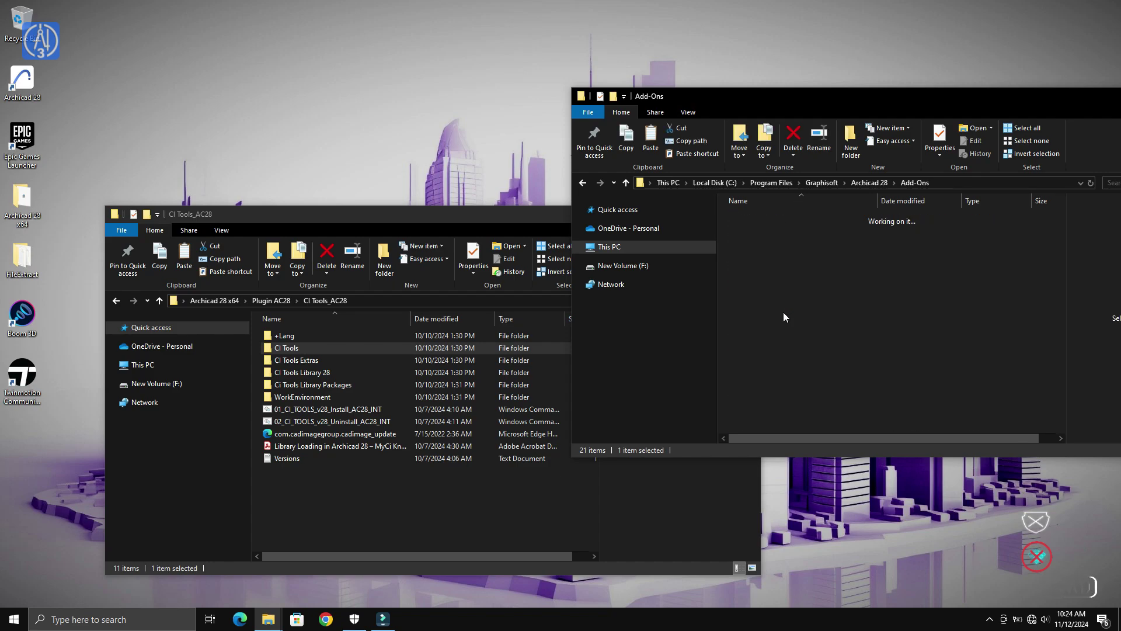
pyautogui.doubleClick(797, 341)
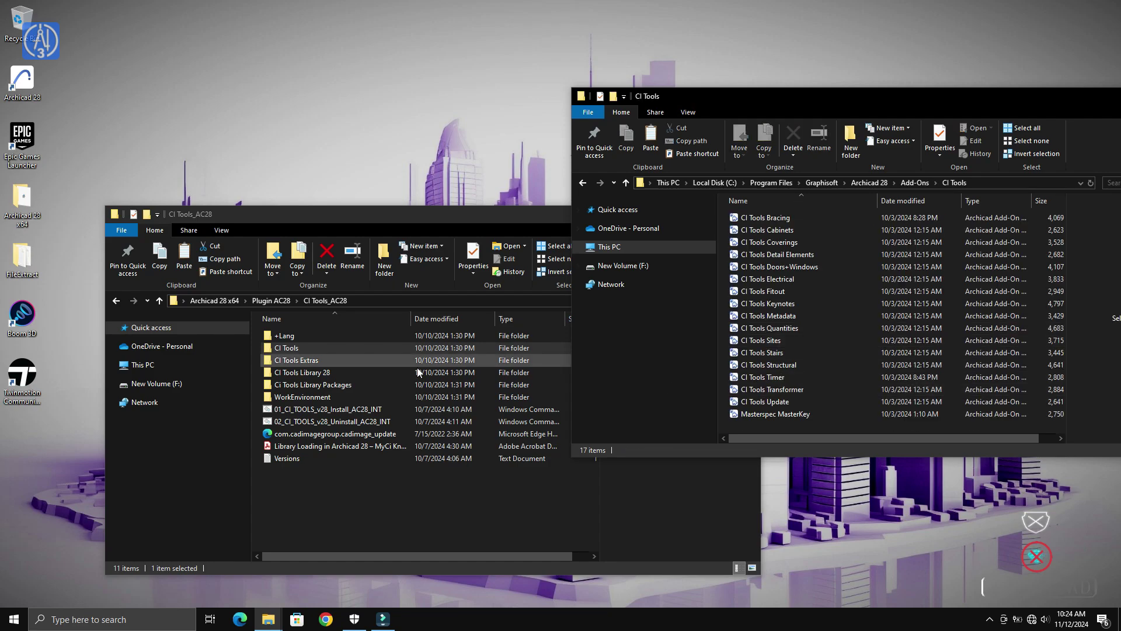
pyautogui.doubleClick(317, 349)
# Step: Select and copy all 17 extracted CI Tools add-on files
pyautogui.click(310, 336)
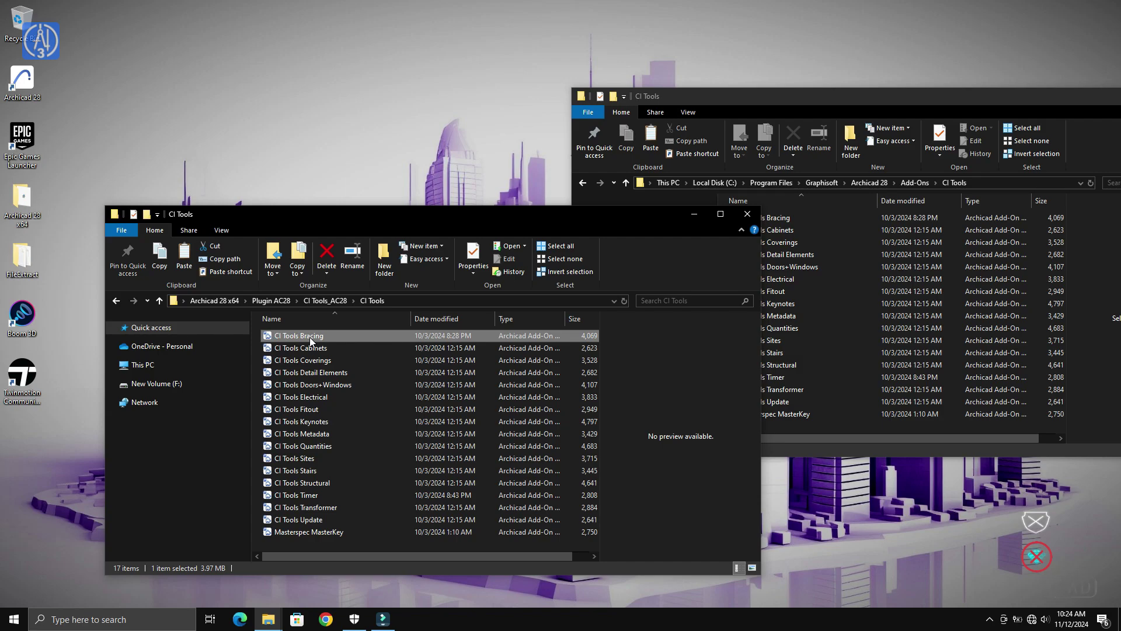
pyautogui.click(328, 545)
pyautogui.moveTo(328, 545); pyautogui.dragTo(306, 333)
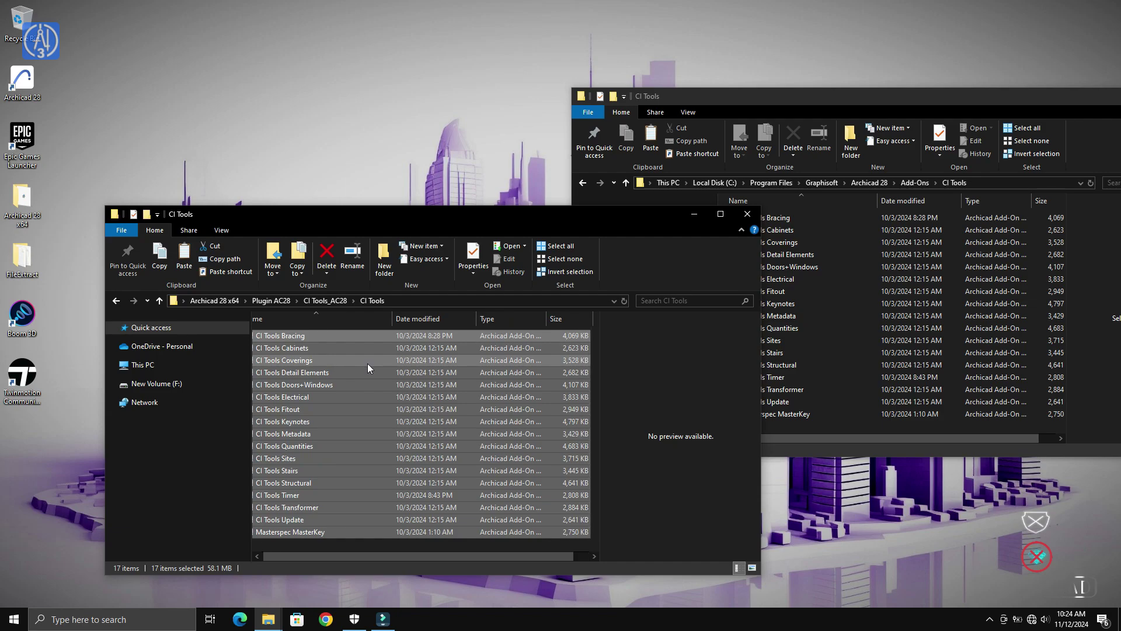
pyautogui.rightClick(302, 333)
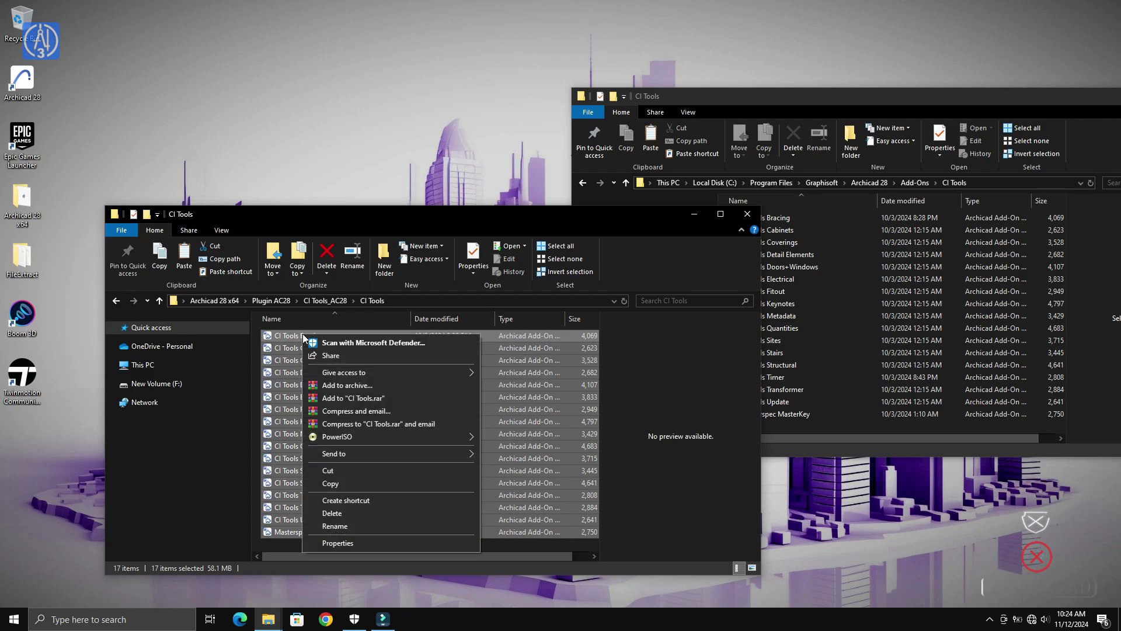
pyautogui.click(376, 484)
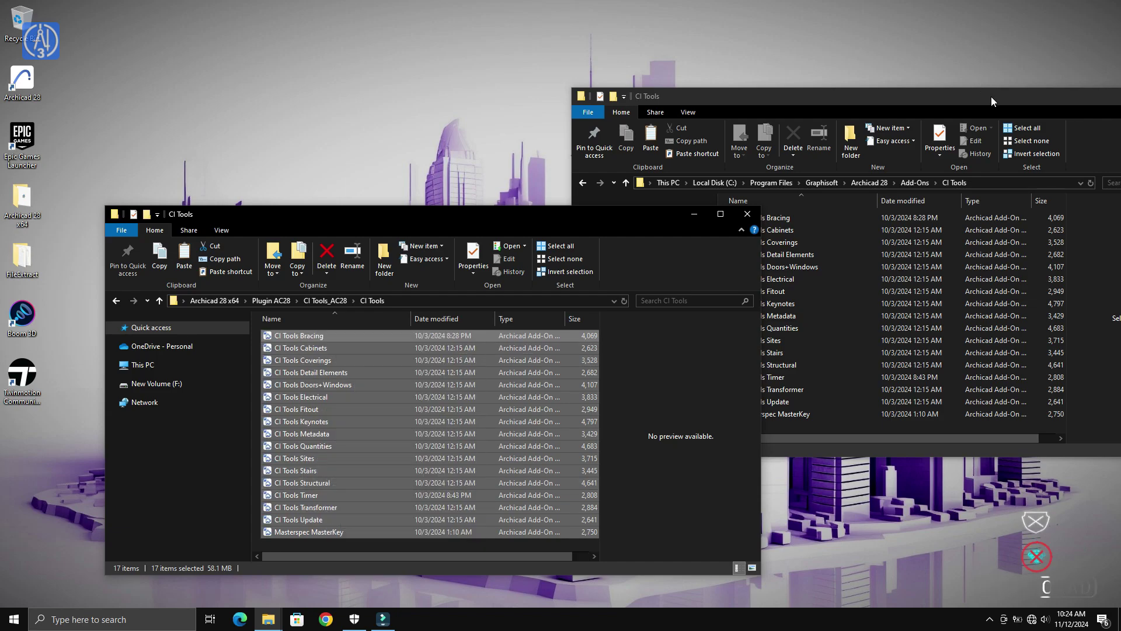
# Step: Paste the add-ons into Archicad 28's Add-Ons\CI Tools, replacing existing files with admin approval
pyautogui.moveTo(990, 96); pyautogui.dragTo(804, 68)
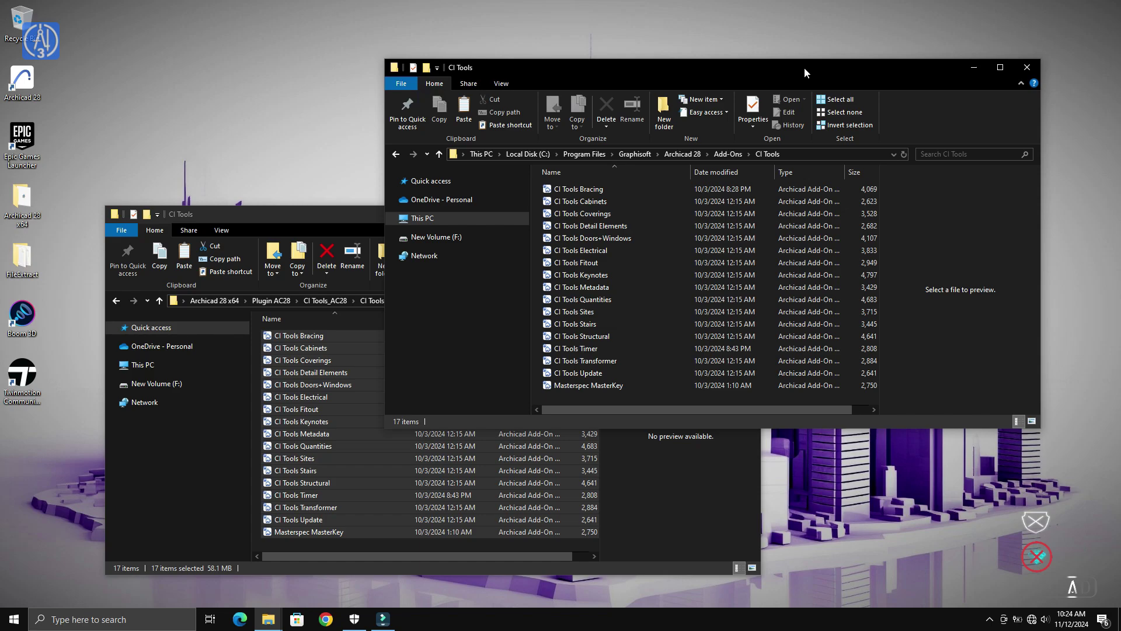
pyautogui.rightClick(626, 398)
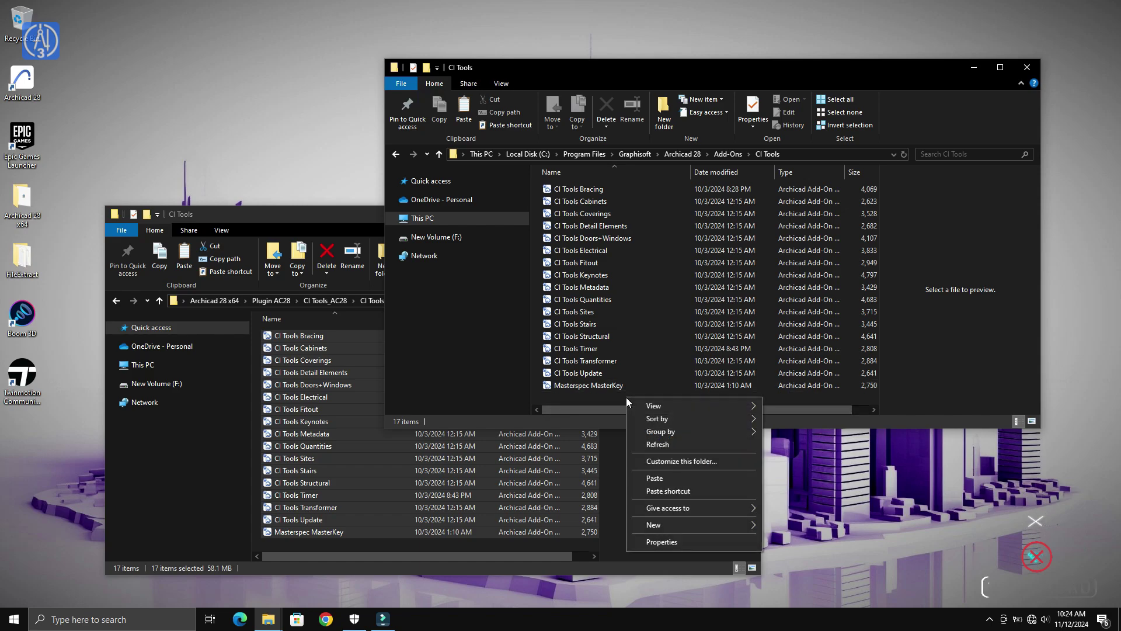
pyautogui.click(682, 477)
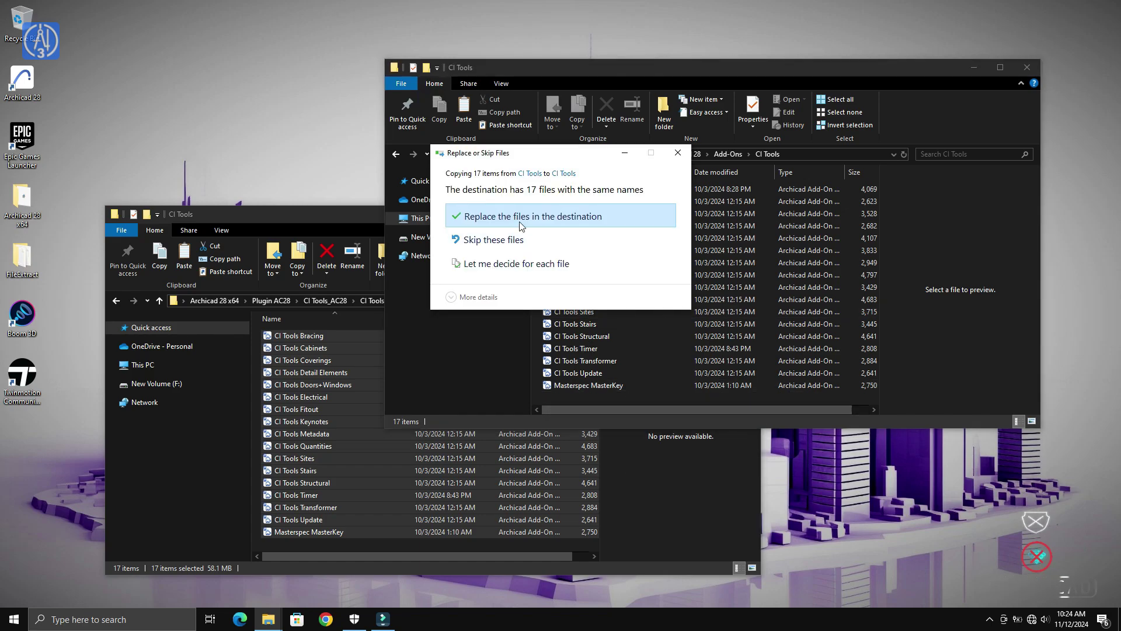
pyautogui.click(506, 211)
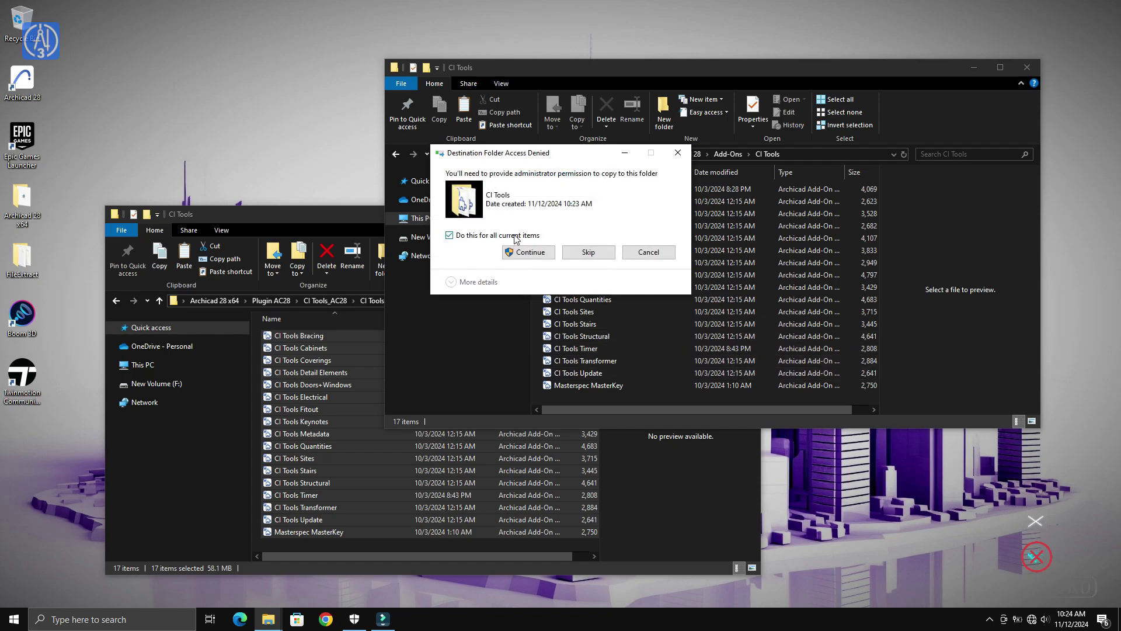
pyautogui.click(529, 252)
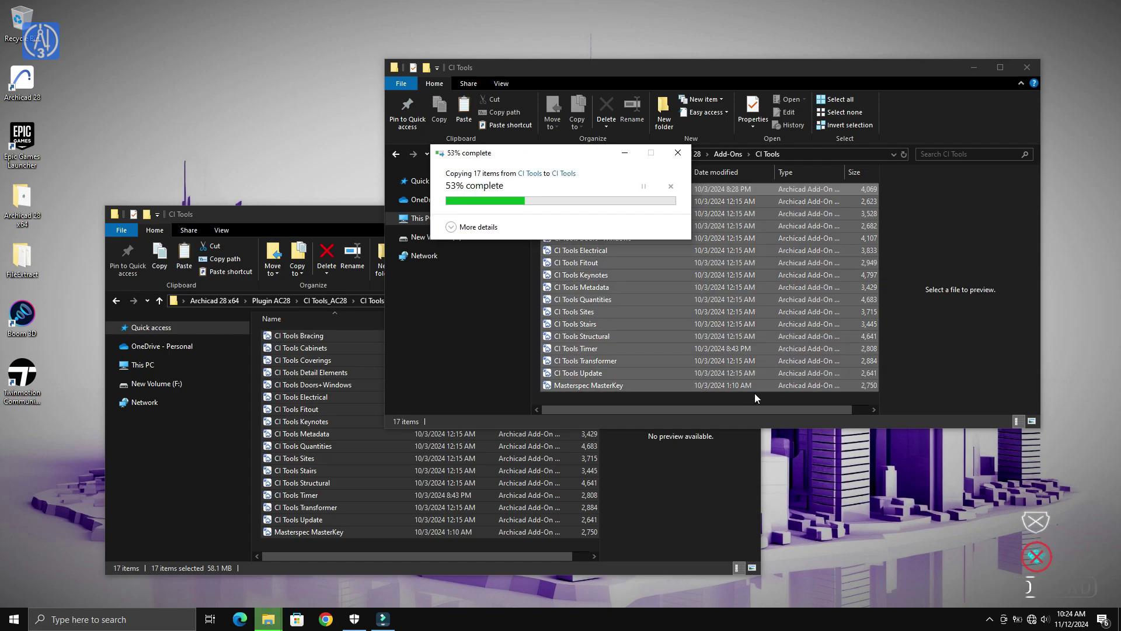
pyautogui.click(363, 215)
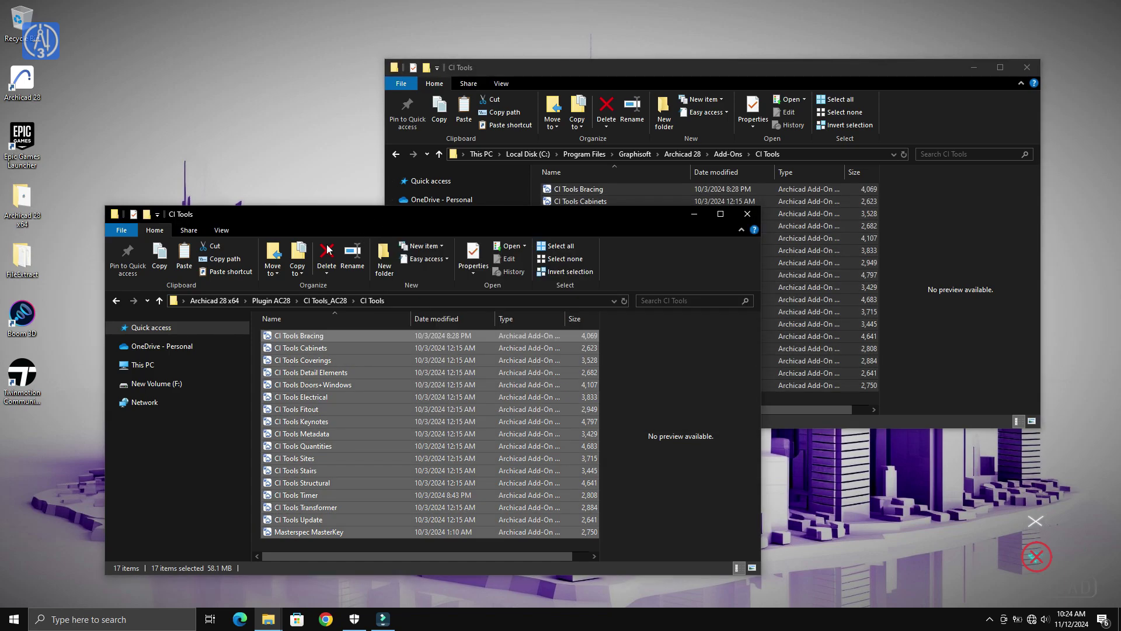
# Step: Open the plugin's CI Tools Extras folder and Archicad 28's CI Tools Extras folder
pyautogui.click(158, 303)
pyautogui.doubleClick(291, 359)
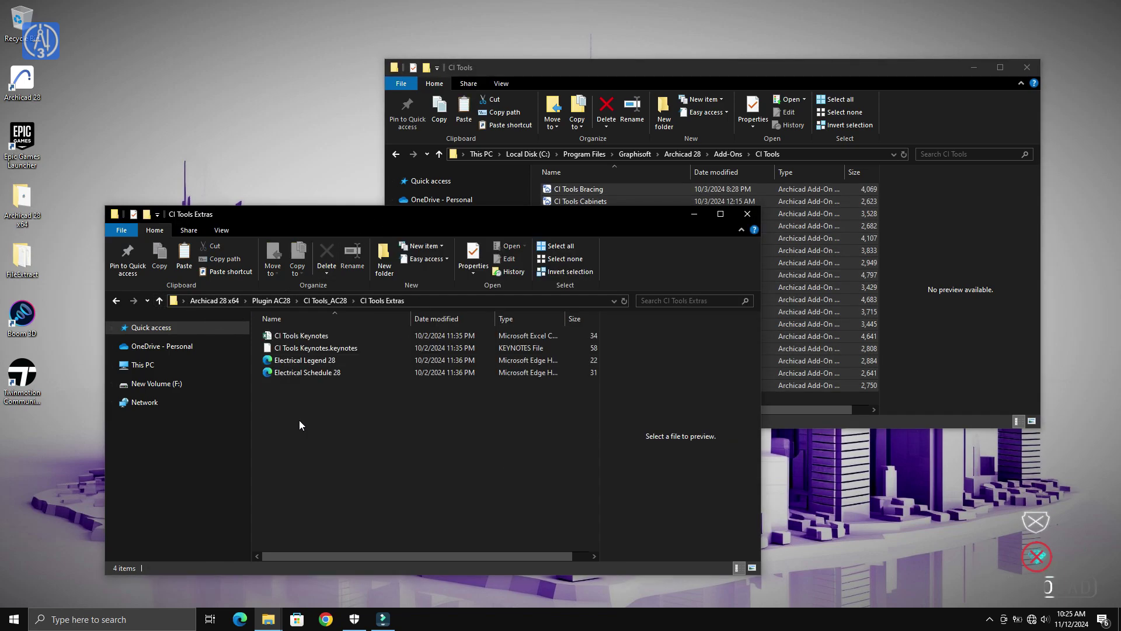
pyautogui.click(794, 76)
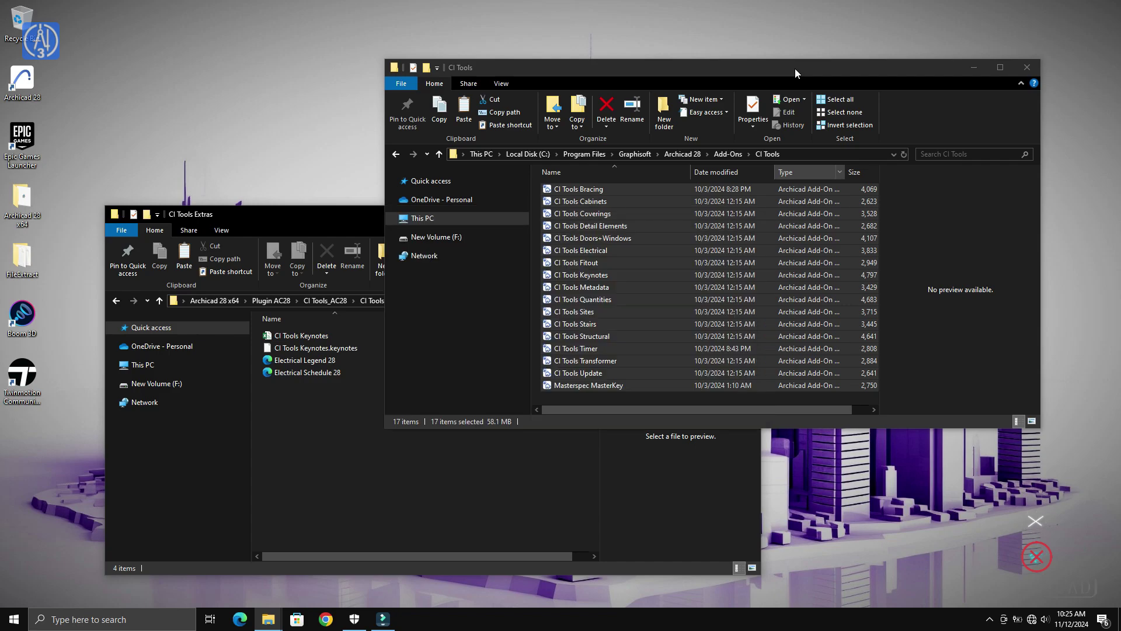
pyautogui.click(438, 155)
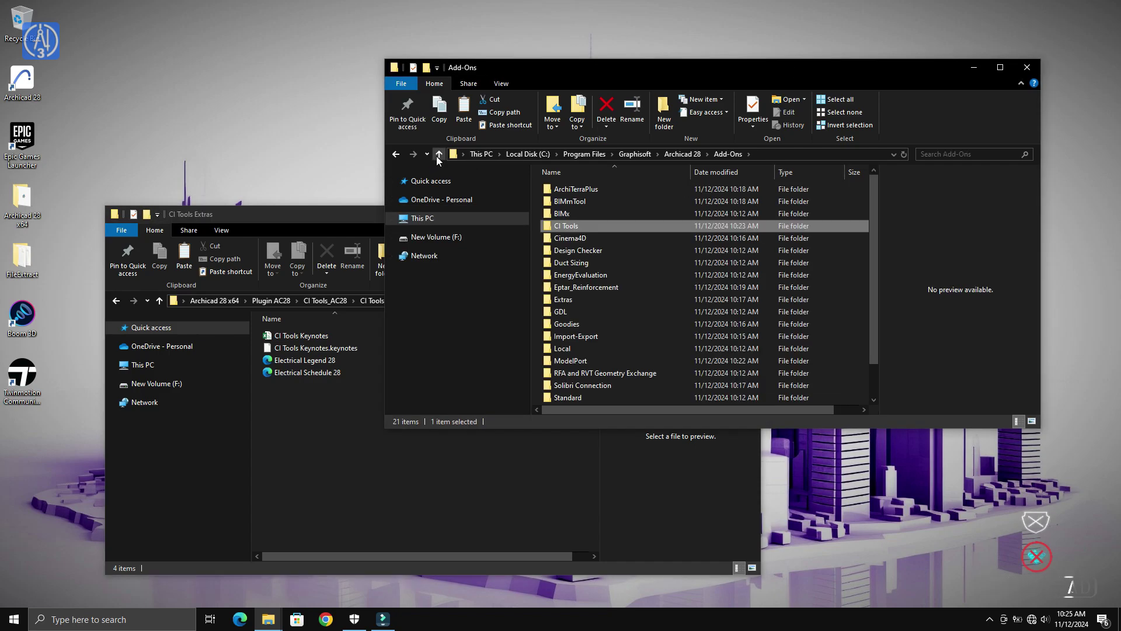
pyautogui.click(439, 155)
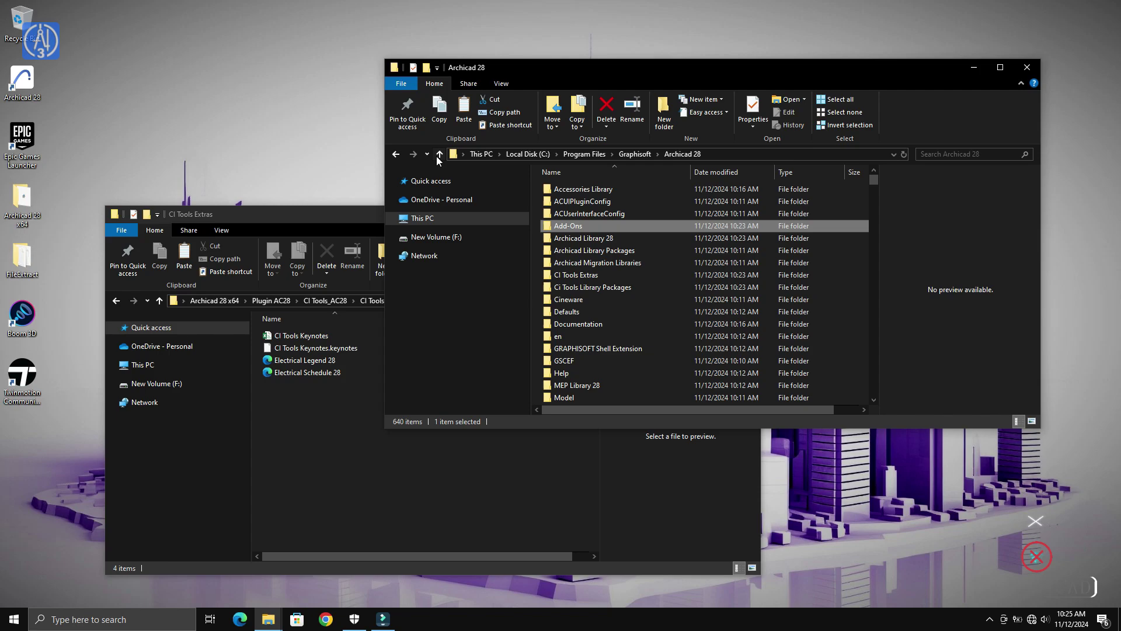
pyautogui.doubleClick(595, 277)
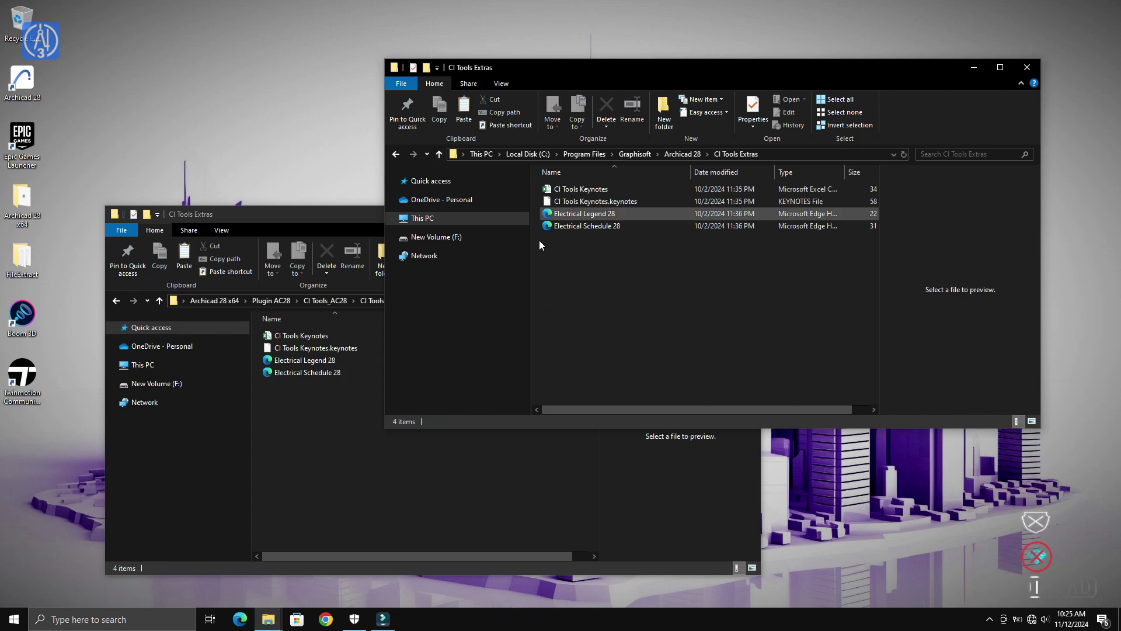
# Step: Copy the four CI Tools Extras files into Archicad 28's folder, replacing existing ones
pyautogui.click(319, 404)
pyautogui.moveTo(328, 405); pyautogui.dragTo(309, 338)
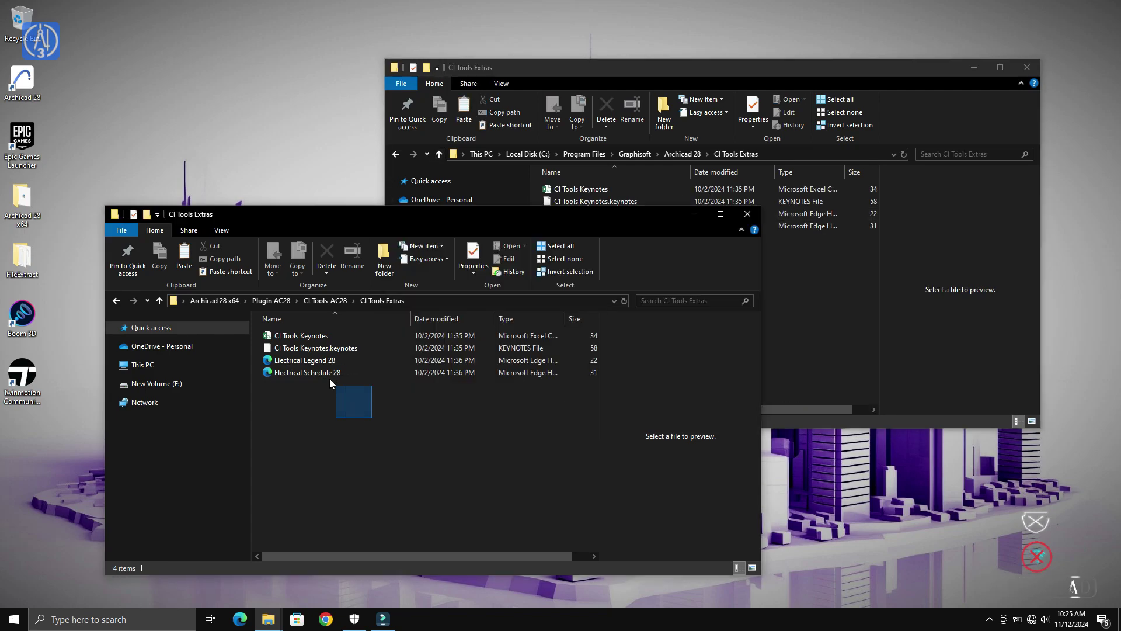
pyautogui.rightClick(307, 340)
pyautogui.click(377, 516)
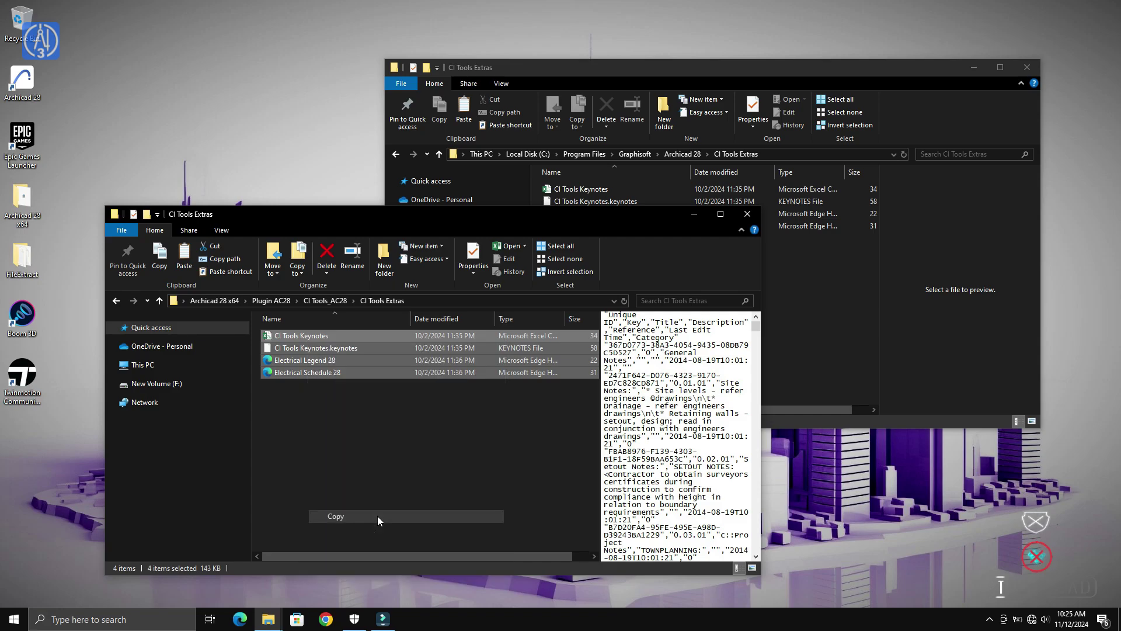
pyautogui.click(871, 69)
pyautogui.rightClick(593, 290)
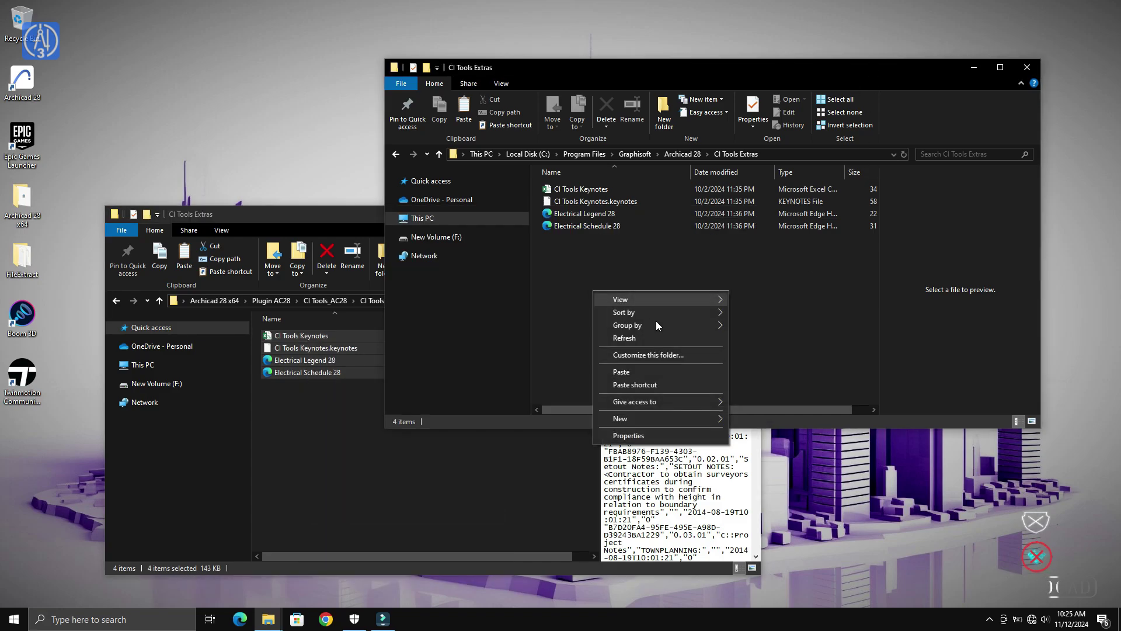
pyautogui.click(658, 373)
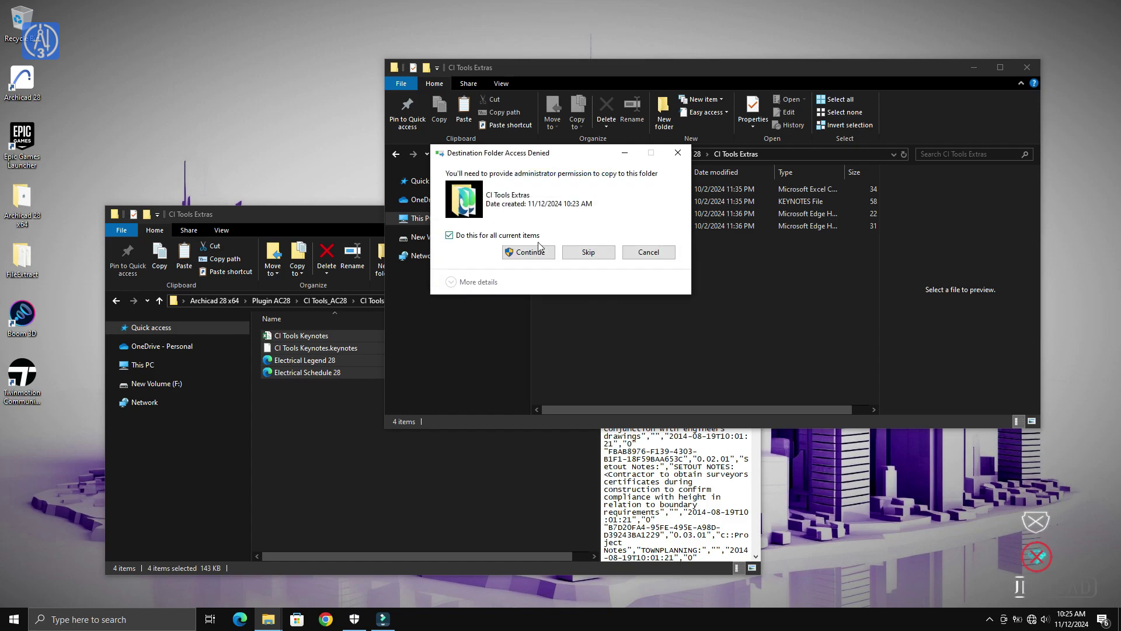
pyautogui.click(530, 252)
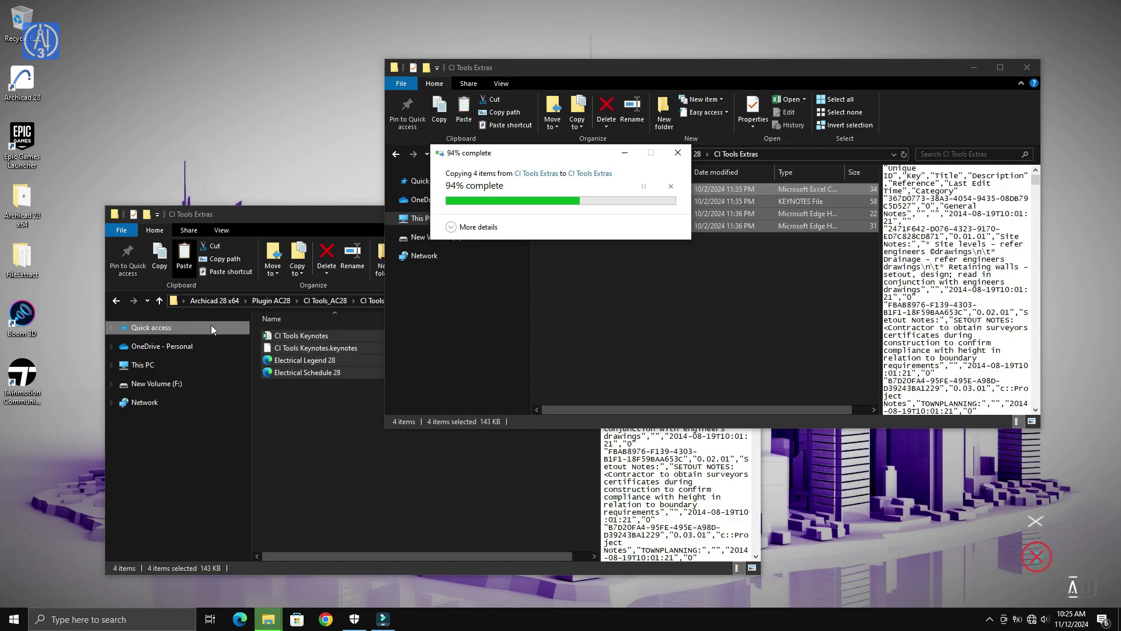
pyautogui.click(262, 216)
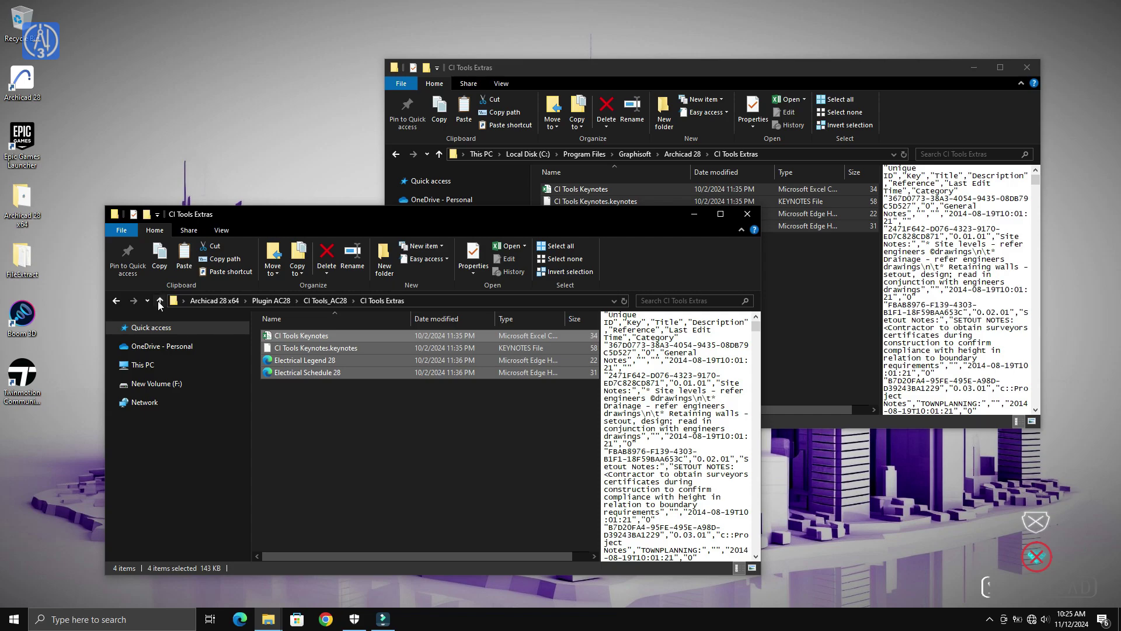
pyautogui.click(160, 300)
# Step: Open the plugin's CI Tools Library 28 and Archicad 28's Archicad Library 28\CI Tools Library 28 folders
pyautogui.doubleClick(327, 372)
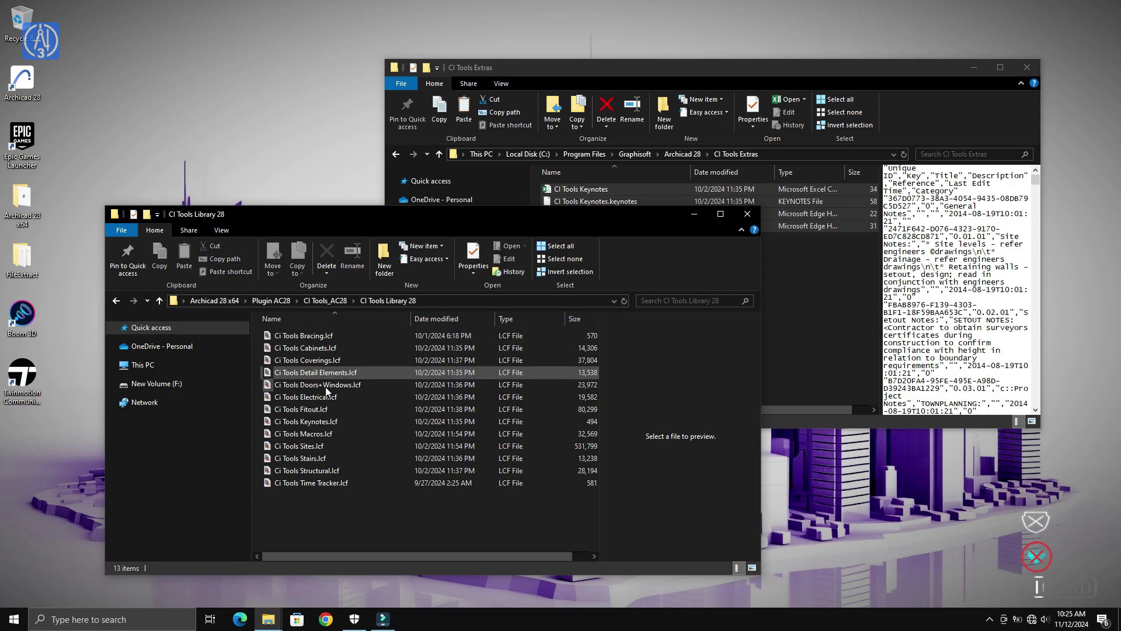
pyautogui.click(741, 67)
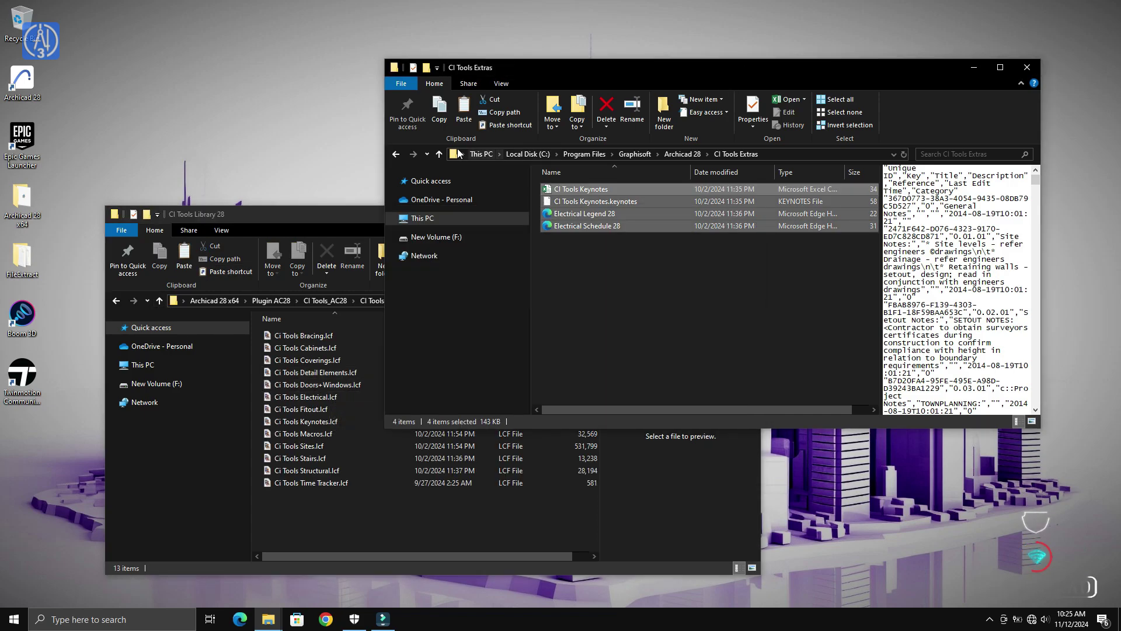
pyautogui.click(440, 153)
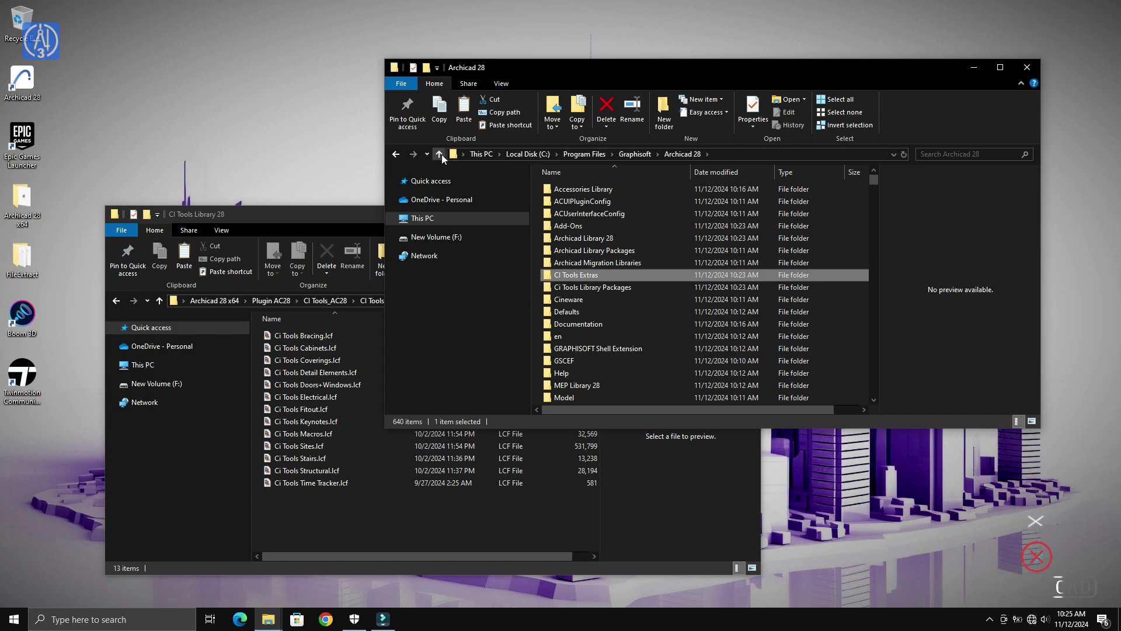
pyautogui.doubleClick(612, 286)
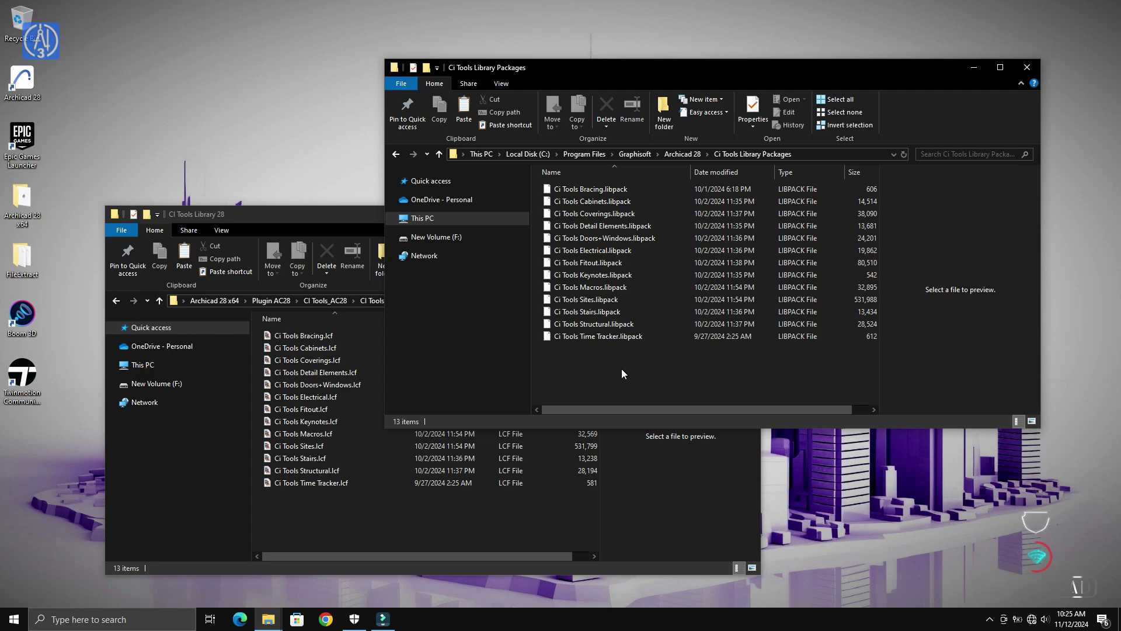
pyautogui.moveTo(455, 219)
pyautogui.click(439, 154)
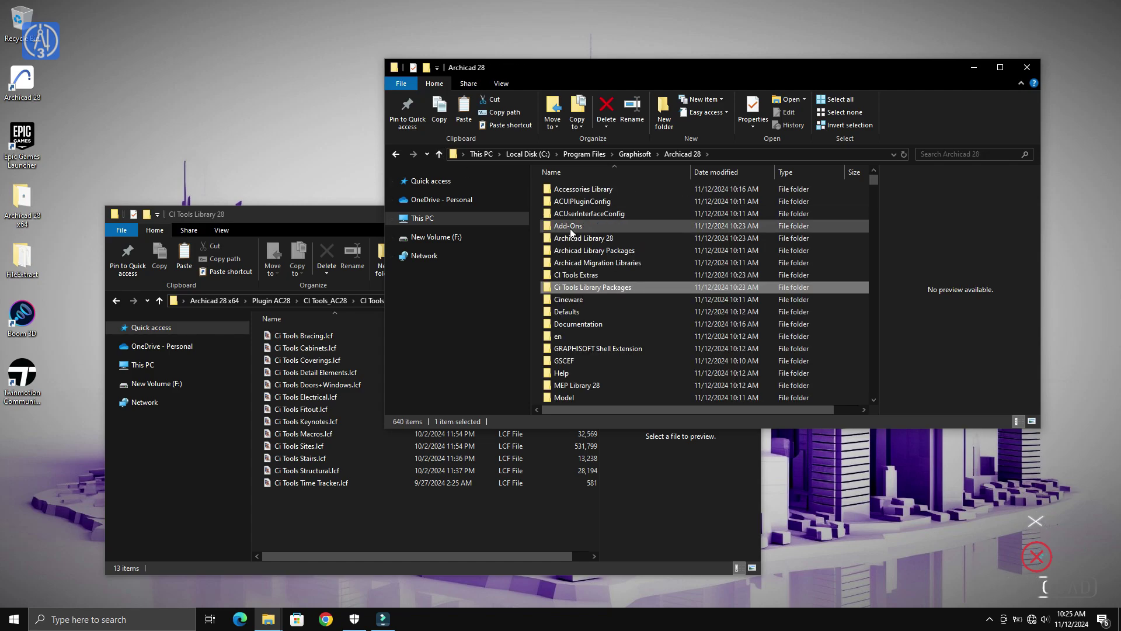
pyautogui.doubleClick(600, 193)
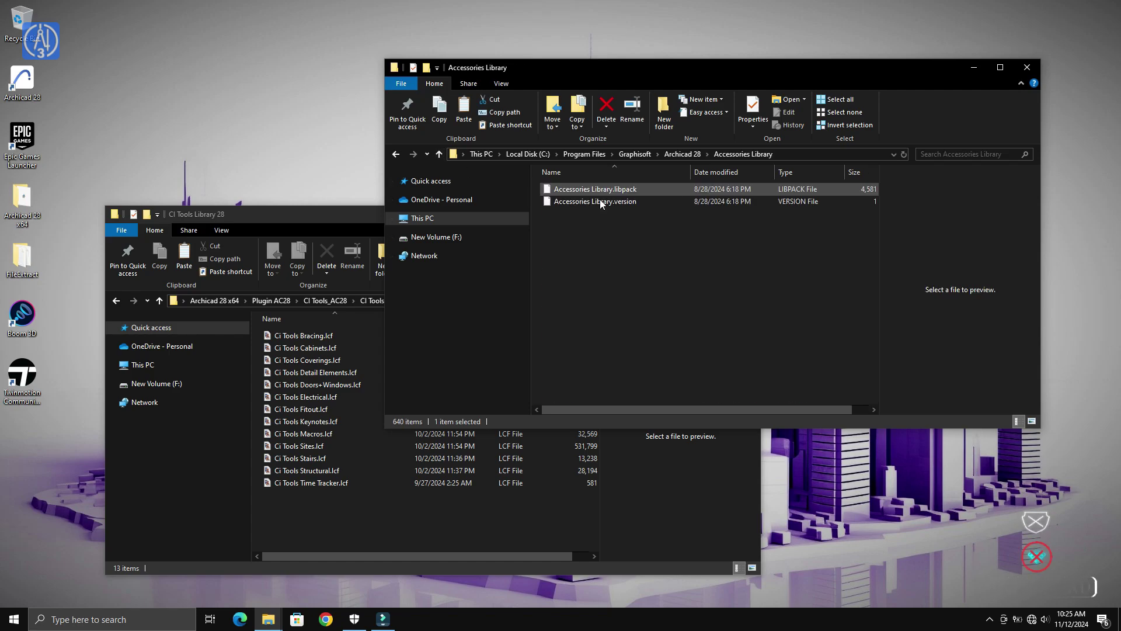
pyautogui.click(439, 154)
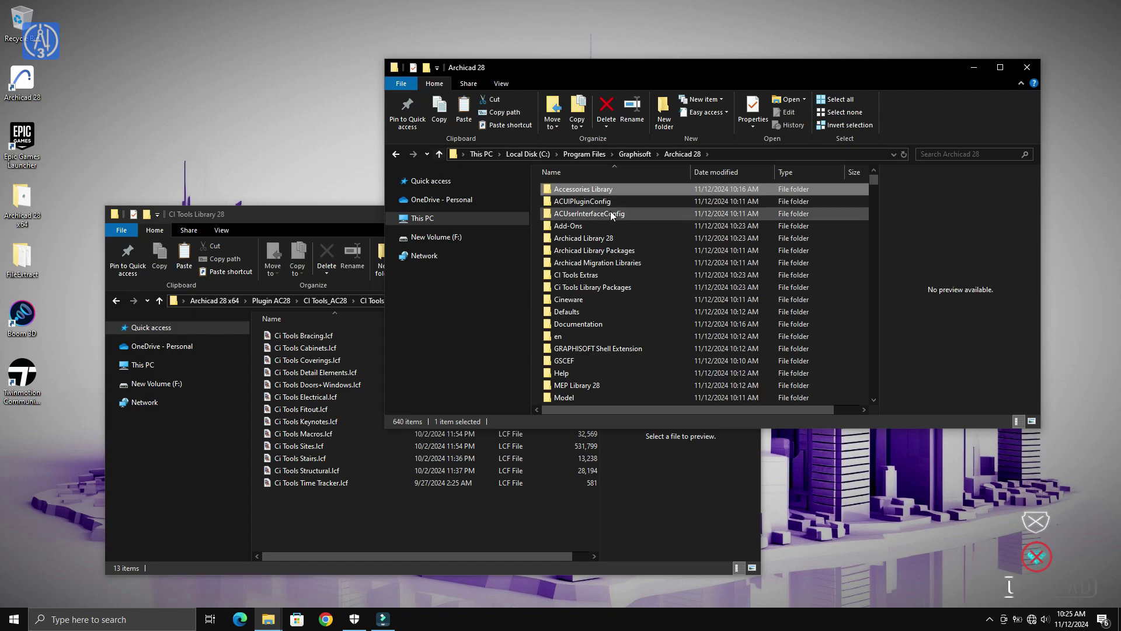
pyautogui.click(623, 241)
pyautogui.doubleClick(623, 241)
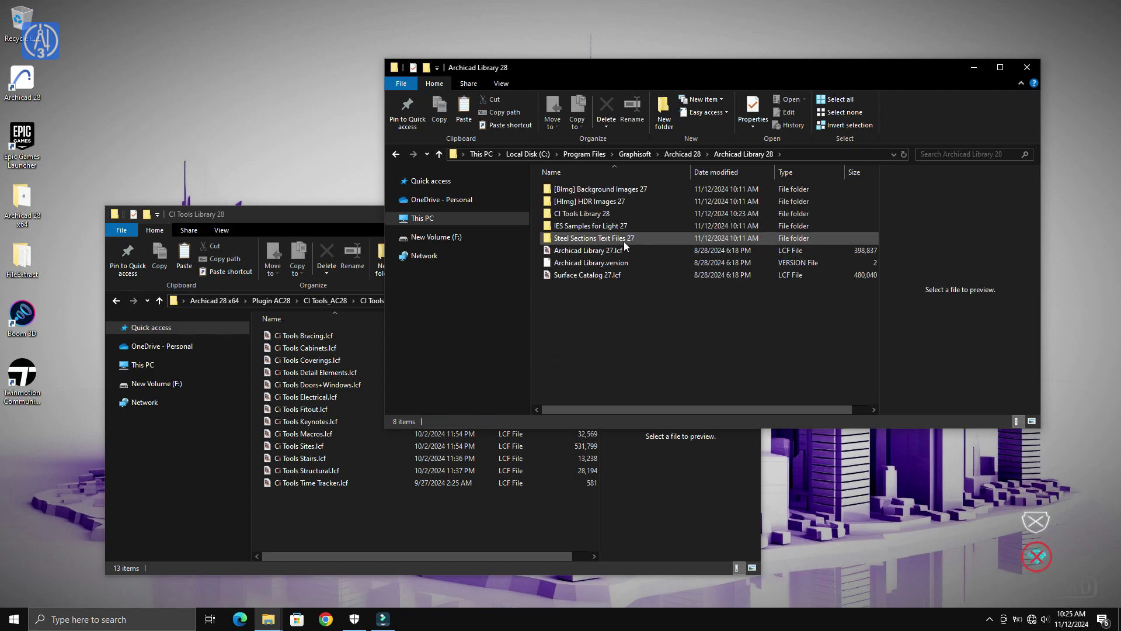
pyautogui.doubleClick(608, 213)
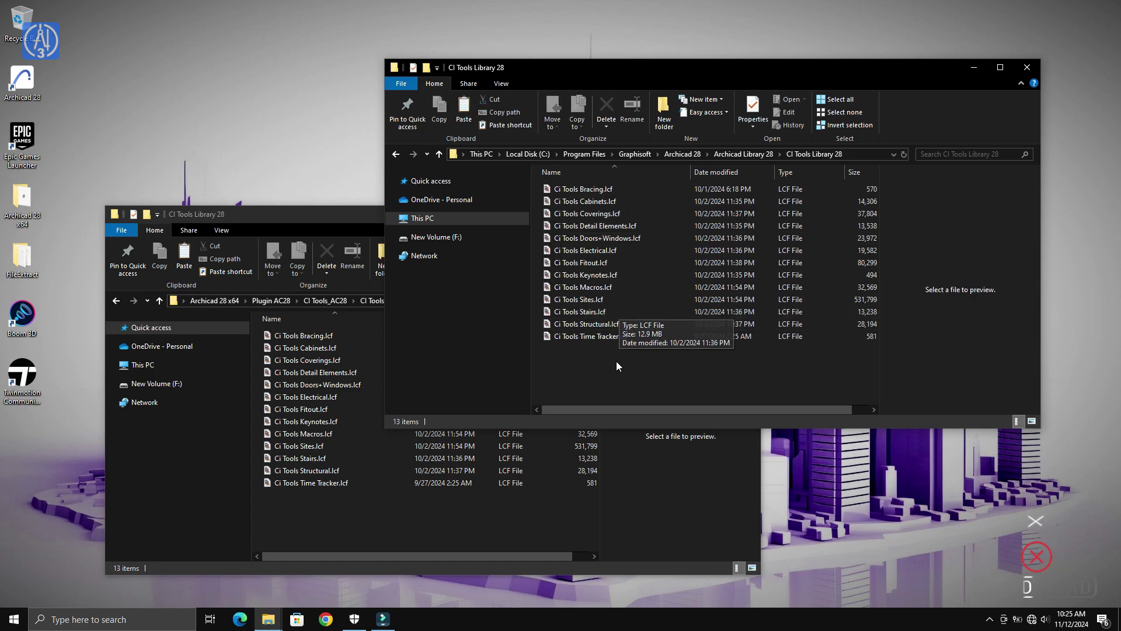
# Step: Copy the 13 .lcf files over Archicad's CI Tools Library 28 copies, approving replacement
pyautogui.moveTo(325, 506)
pyautogui.mouseDown()
pyautogui.moveTo(320, 383)
pyautogui.moveTo(303, 334)
pyautogui.mouseUp()
pyautogui.rightClick(301, 336)
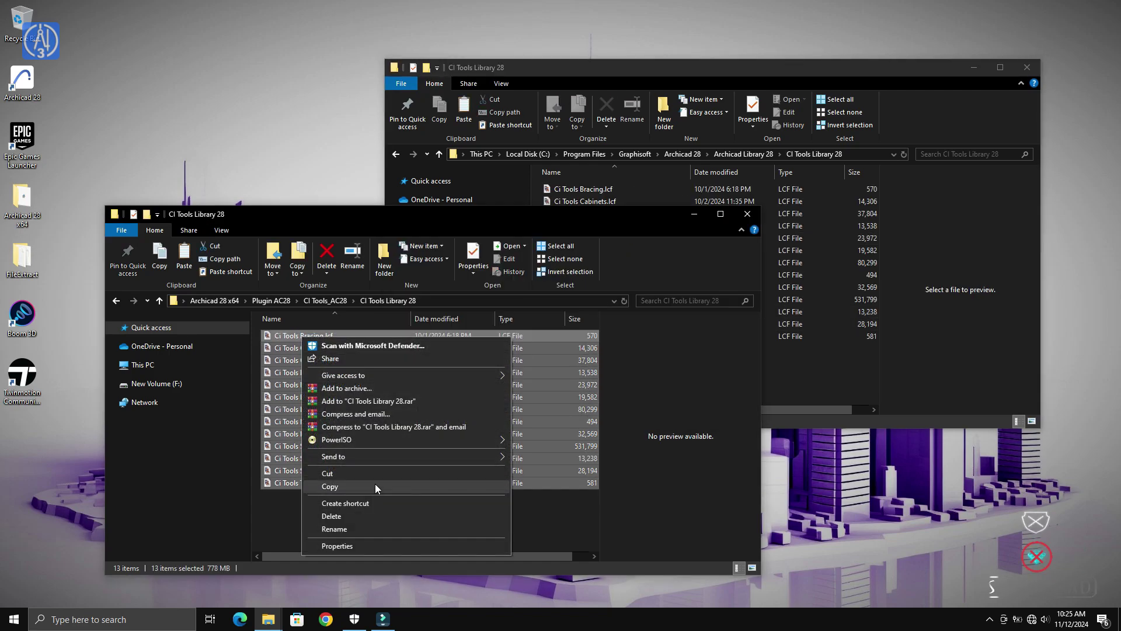
pyautogui.click(375, 486)
pyautogui.click(717, 372)
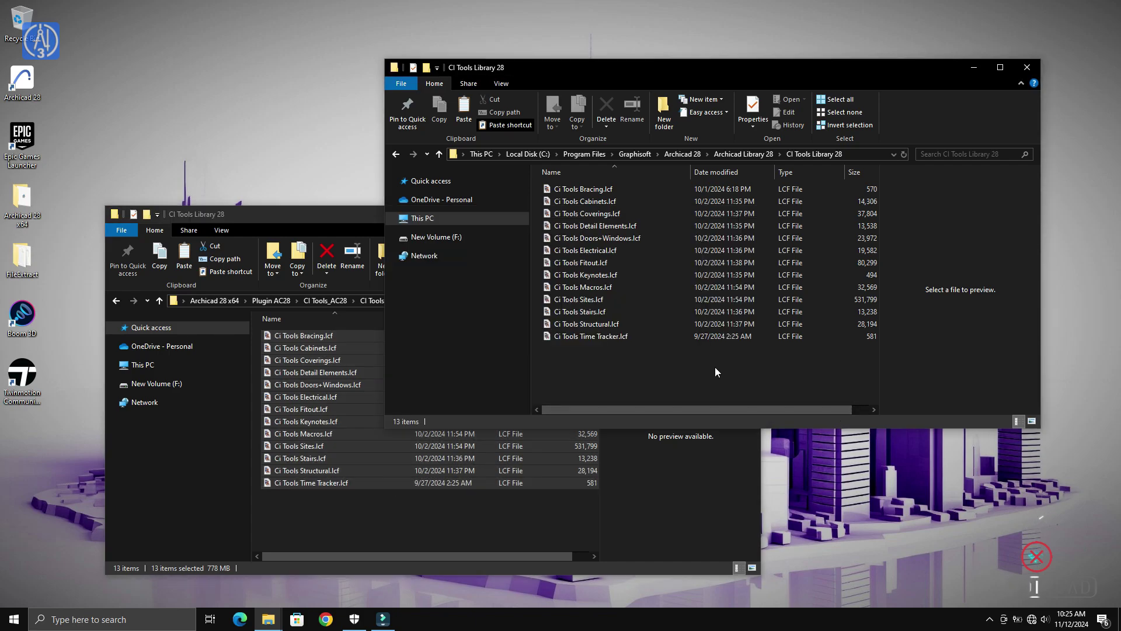
pyautogui.rightClick(664, 380)
pyautogui.click(721, 463)
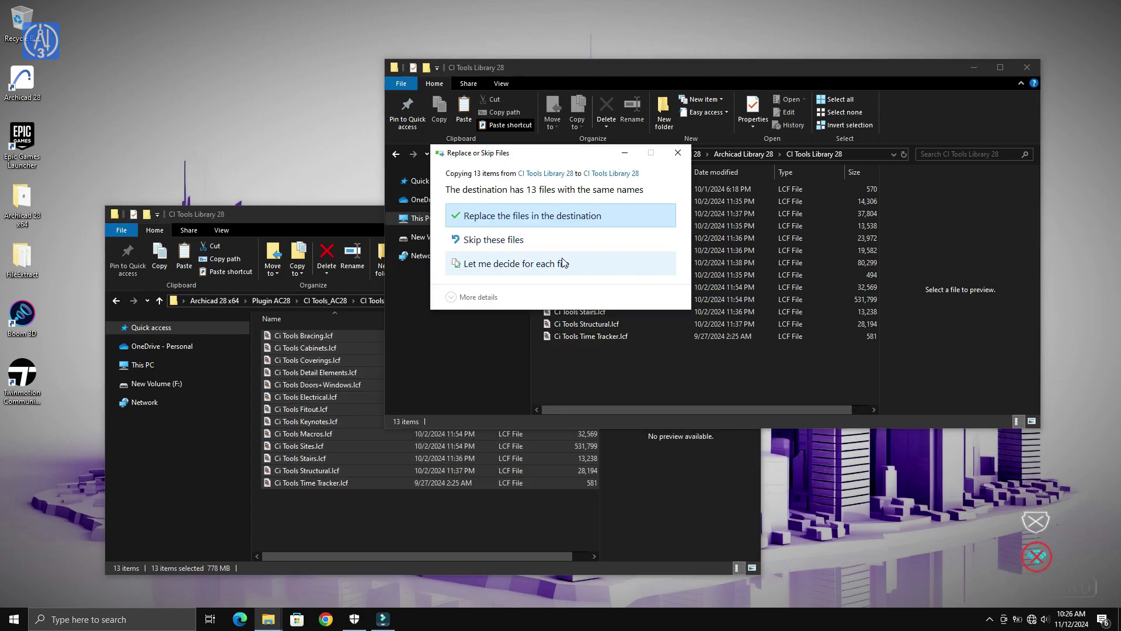
pyautogui.click(546, 216)
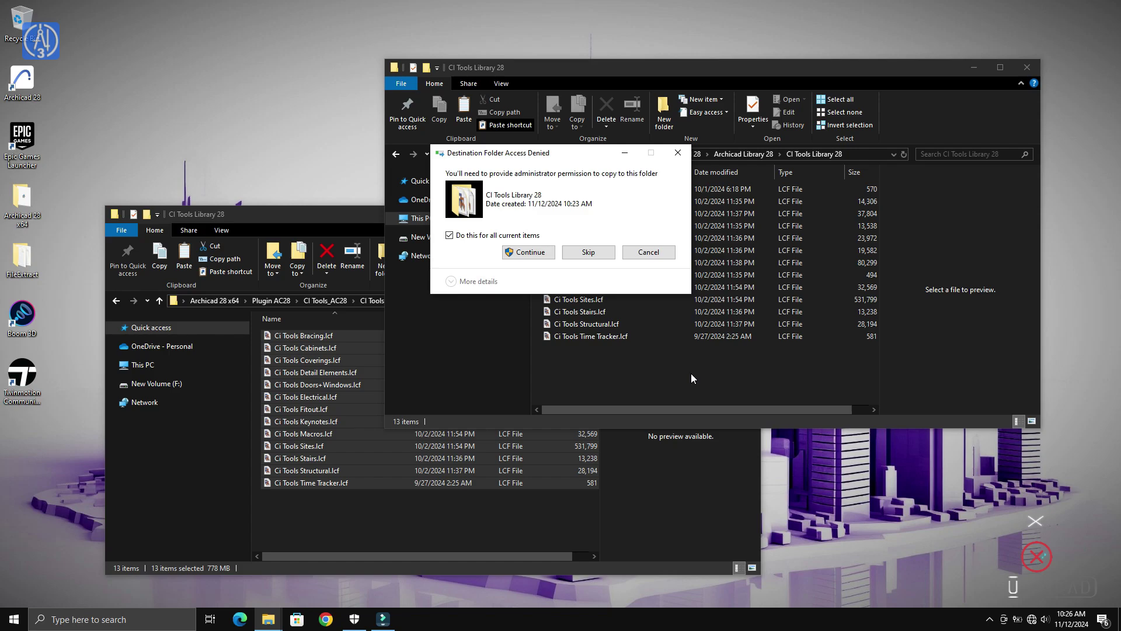
pyautogui.press('Return')
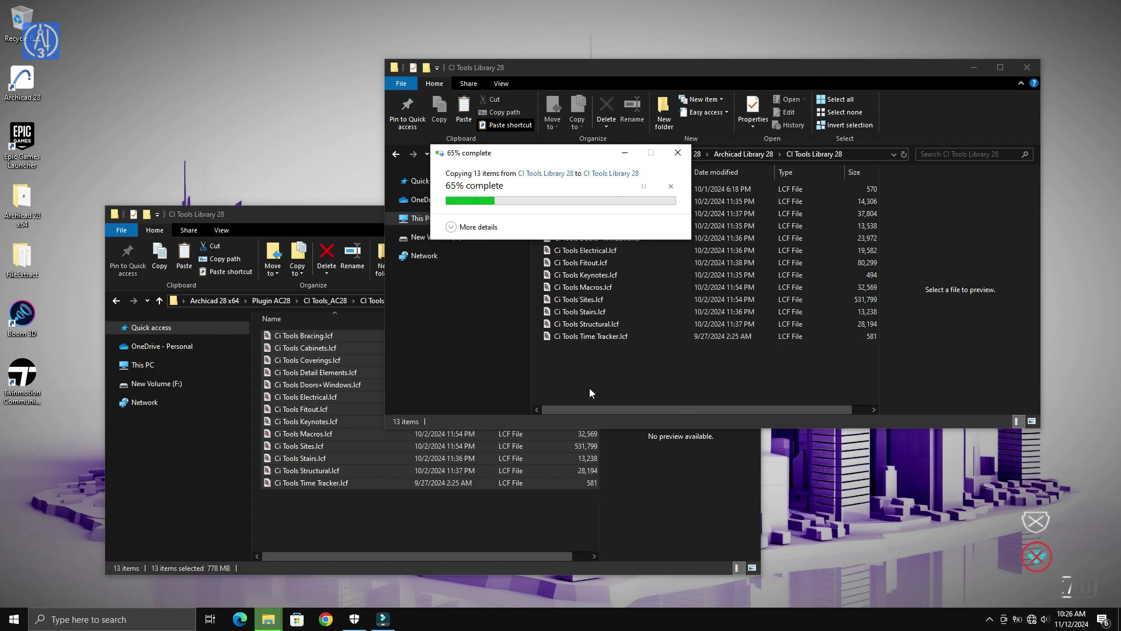
pyautogui.click(248, 218)
pyautogui.click(161, 297)
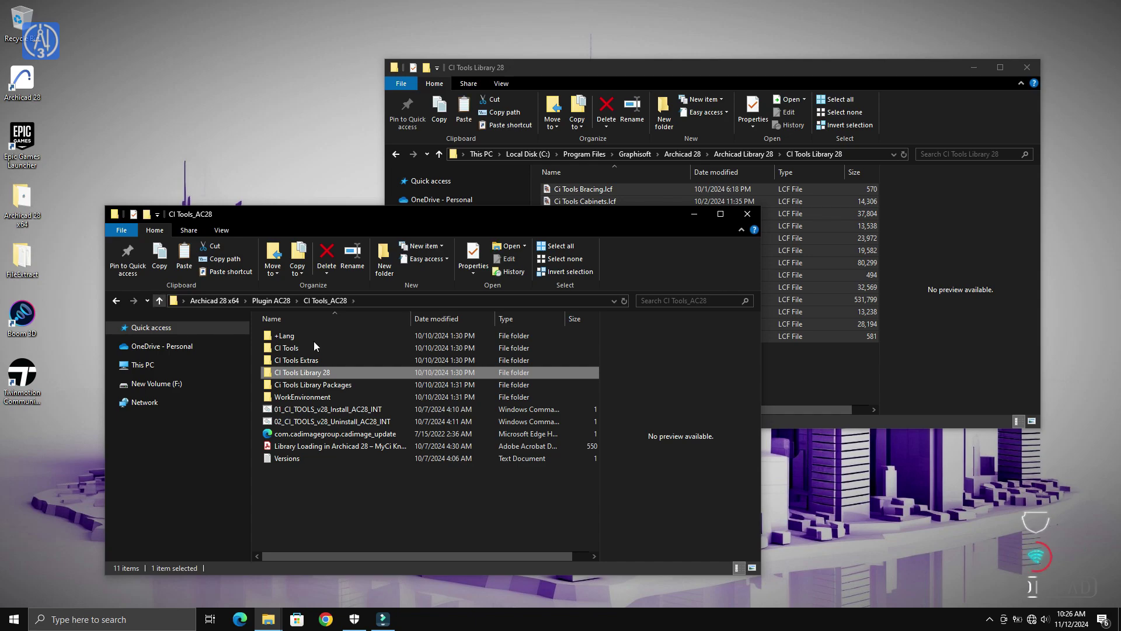
# Step: Open the plugin's and Archicad 28's Ci Tools Library Packages folders side by side
pyautogui.doubleClick(348, 384)
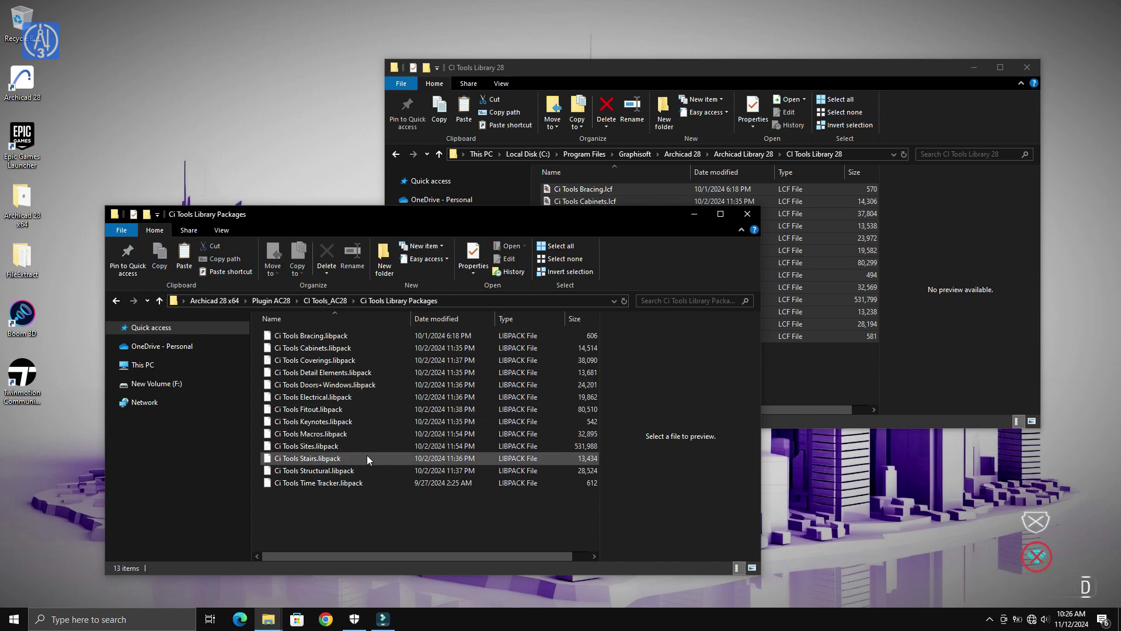
pyautogui.click(838, 73)
pyautogui.hotkey('ctrl', 'a')
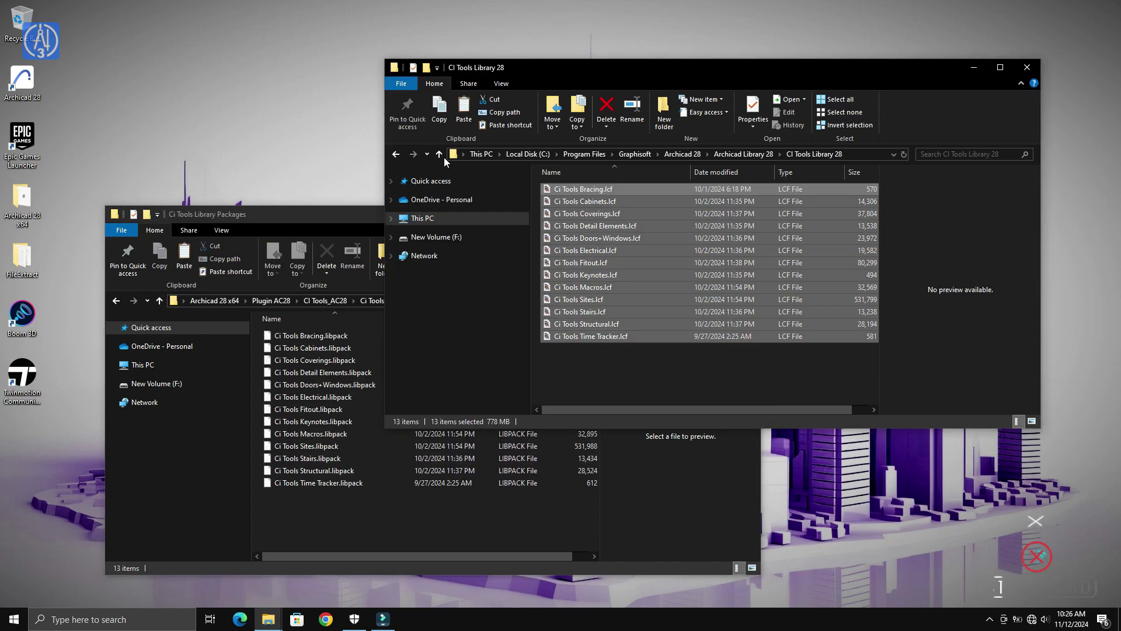
pyautogui.click(442, 154)
pyautogui.click(440, 154)
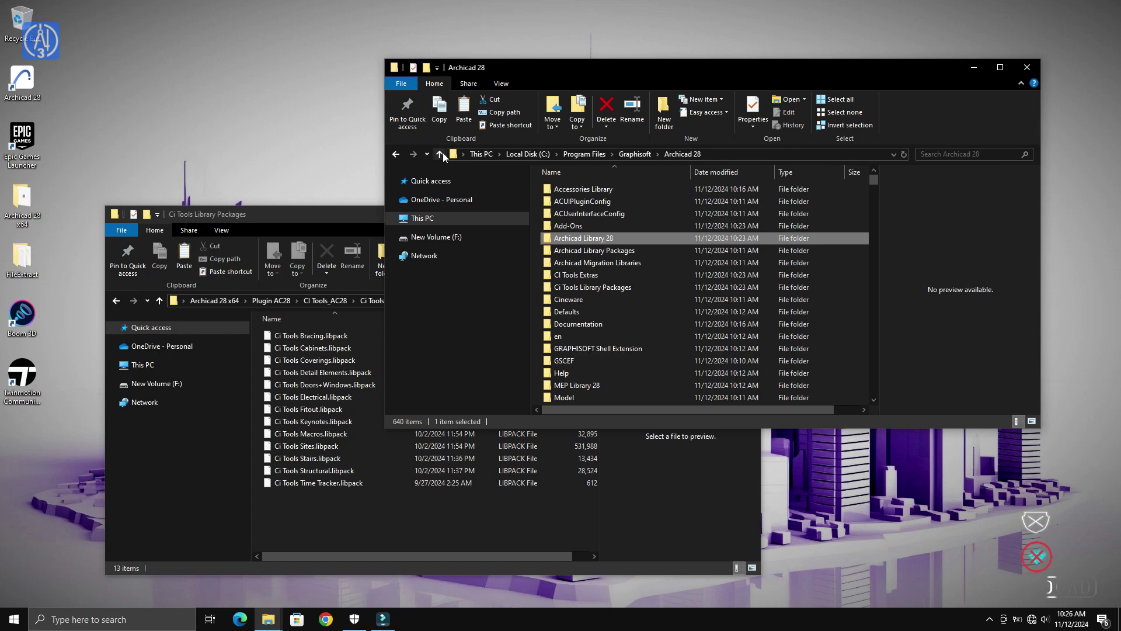
pyautogui.click(623, 289)
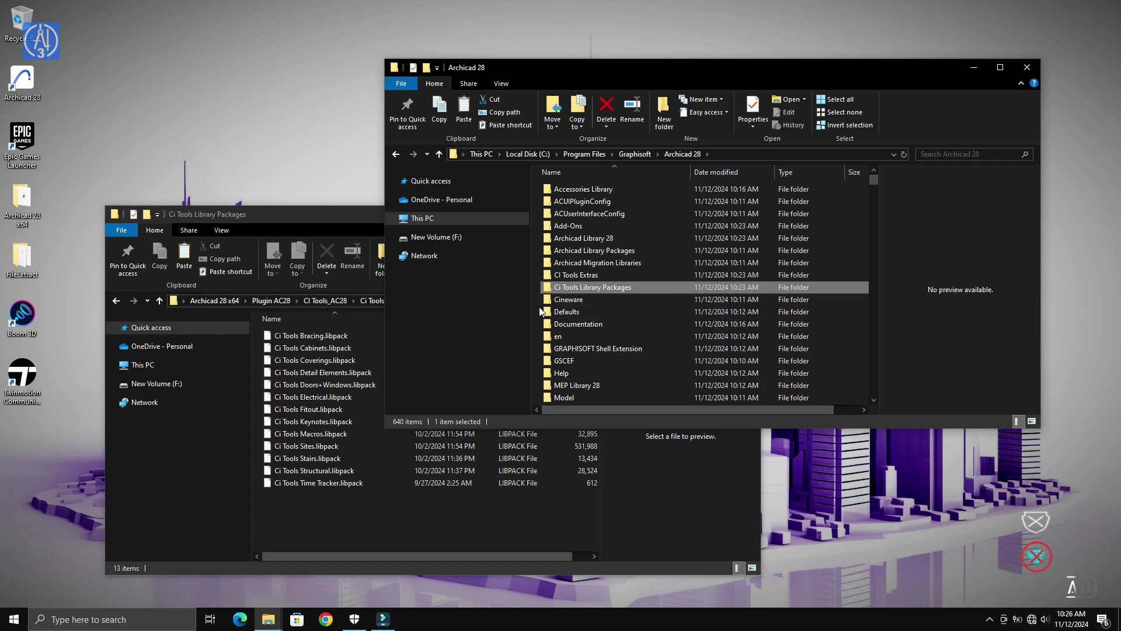
pyautogui.doubleClick(547, 289)
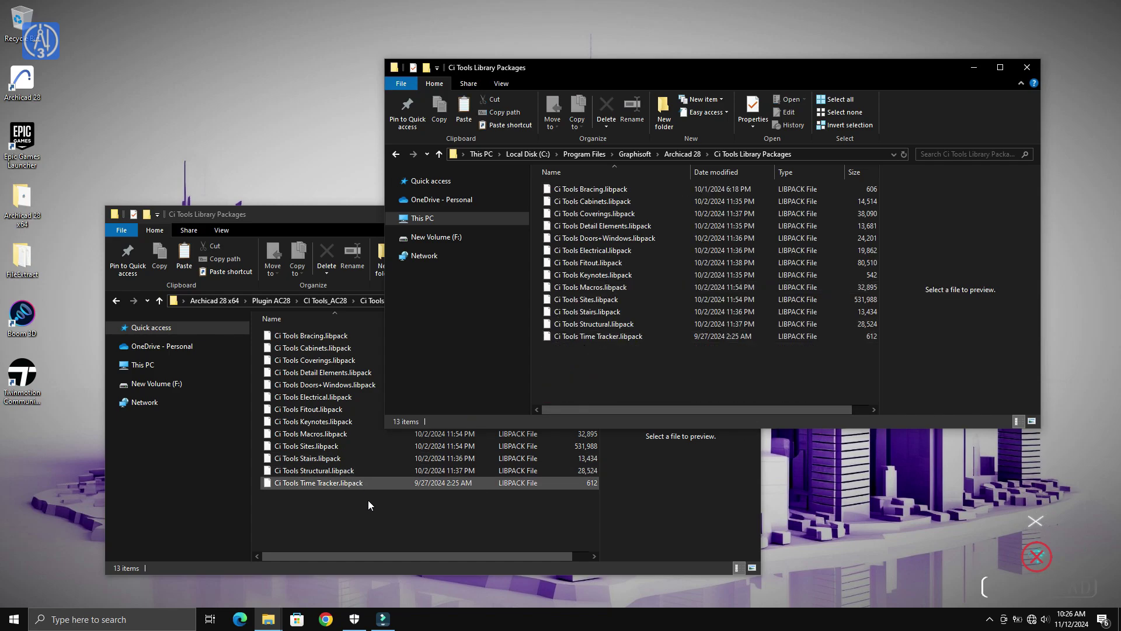
# Step: Copy the 13 .libpack files into Archicad 28's Ci Tools Library Packages, replacing existing ones
pyautogui.moveTo(372, 514)
pyautogui.mouseDown()
pyautogui.moveTo(329, 454)
pyautogui.moveTo(300, 334)
pyautogui.mouseUp()
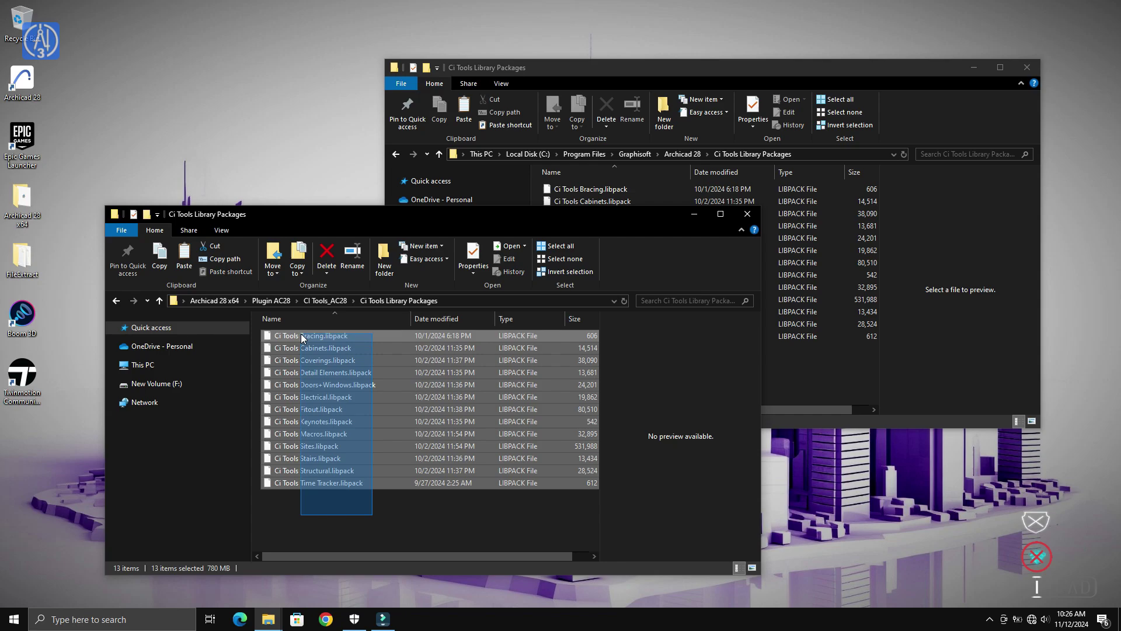
pyautogui.rightClick(300, 333)
pyautogui.click(395, 482)
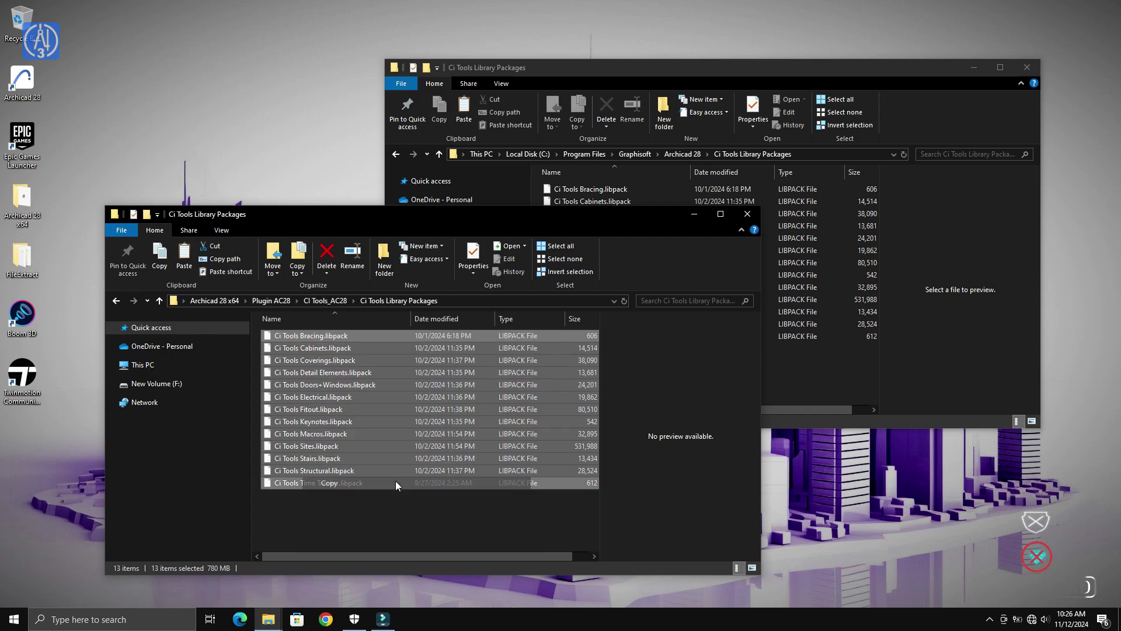
pyautogui.click(670, 382)
pyautogui.rightClick(625, 370)
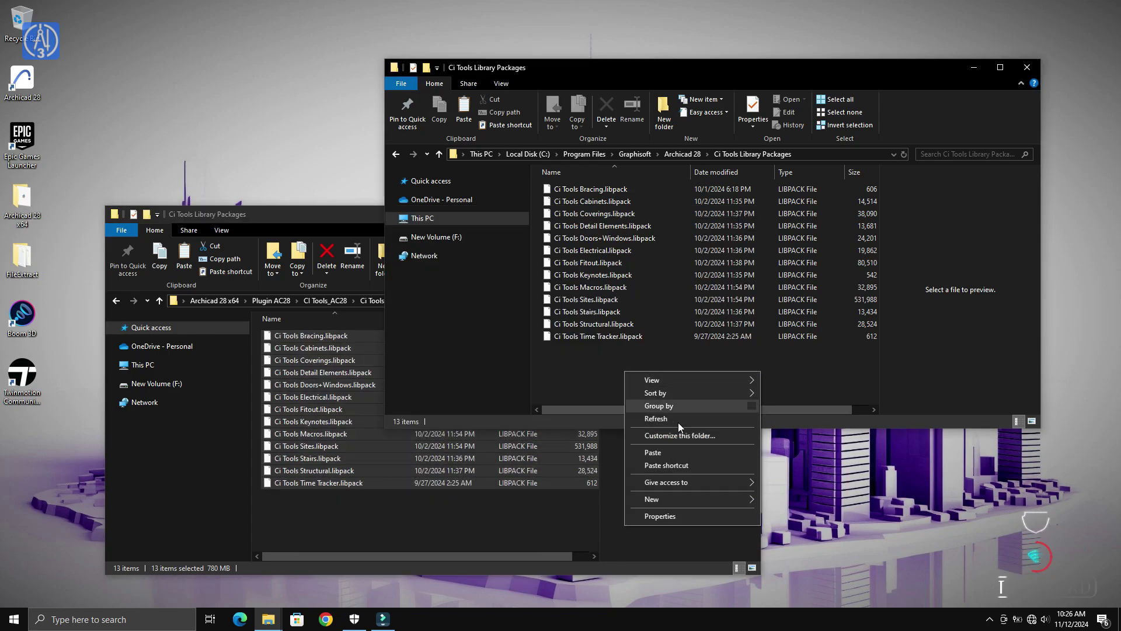
pyautogui.click(675, 453)
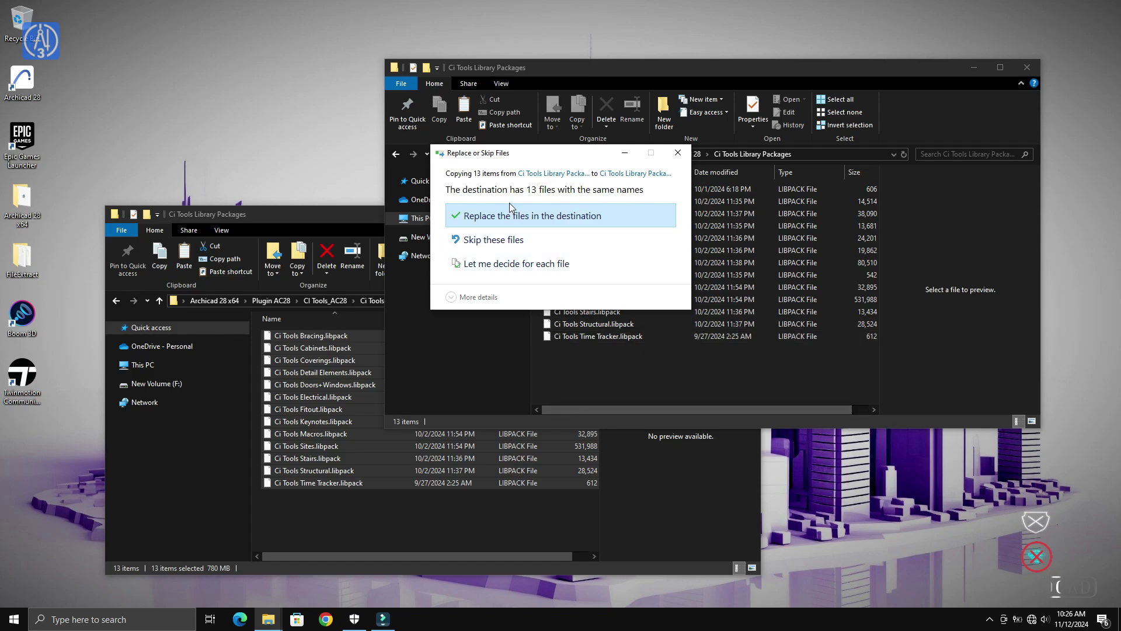
pyautogui.click(506, 218)
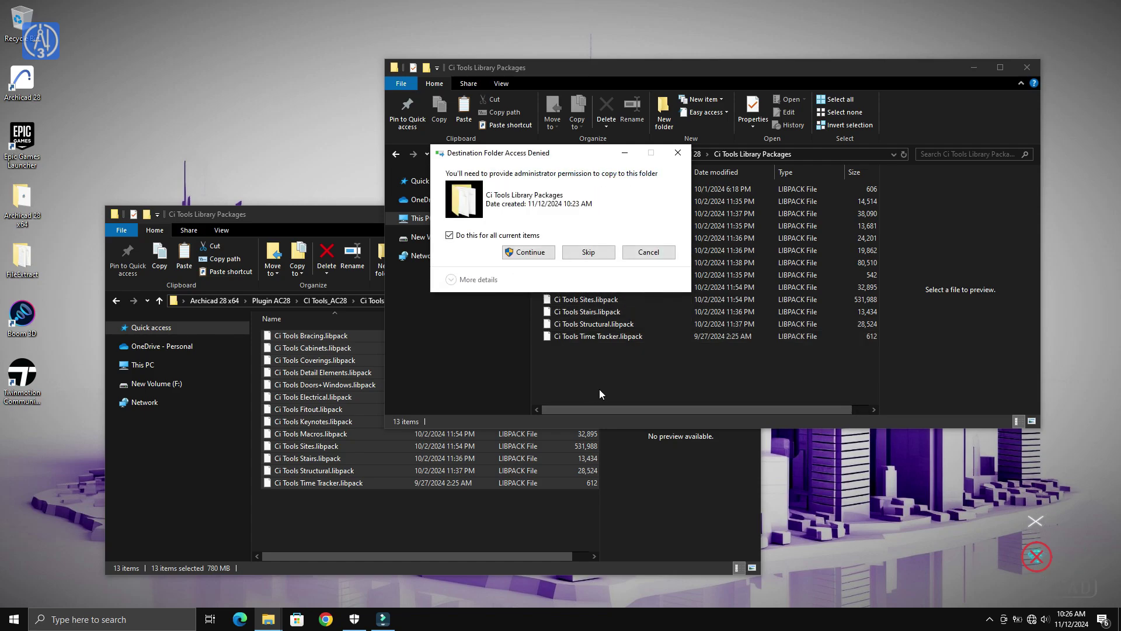
pyautogui.click(532, 253)
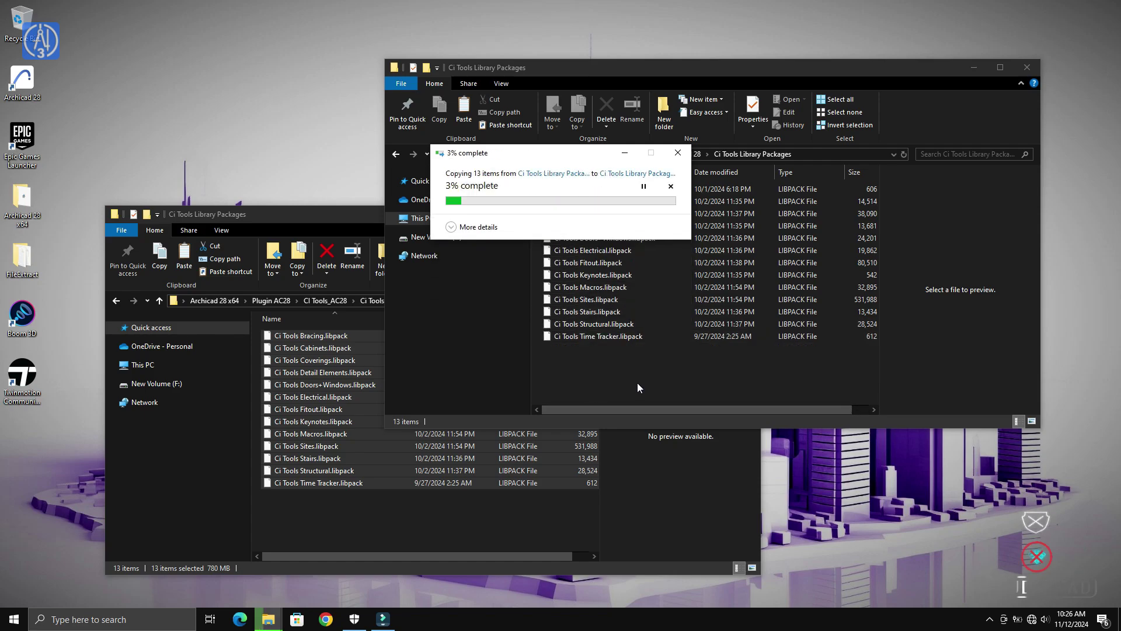
pyautogui.click(385, 520)
# Step: Open the plugin's WorkEnvironment\Profiles and Archicad 28's Defaults\Archicad\WorkEnvironment\Profiles folders
pyautogui.click(159, 299)
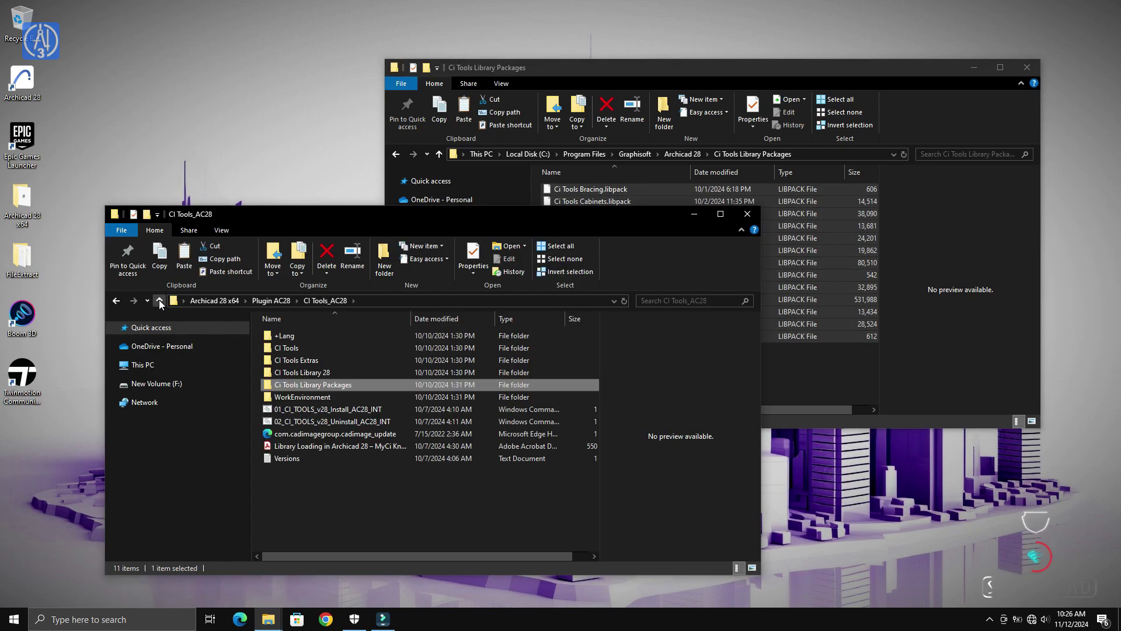
pyautogui.doubleClick(297, 396)
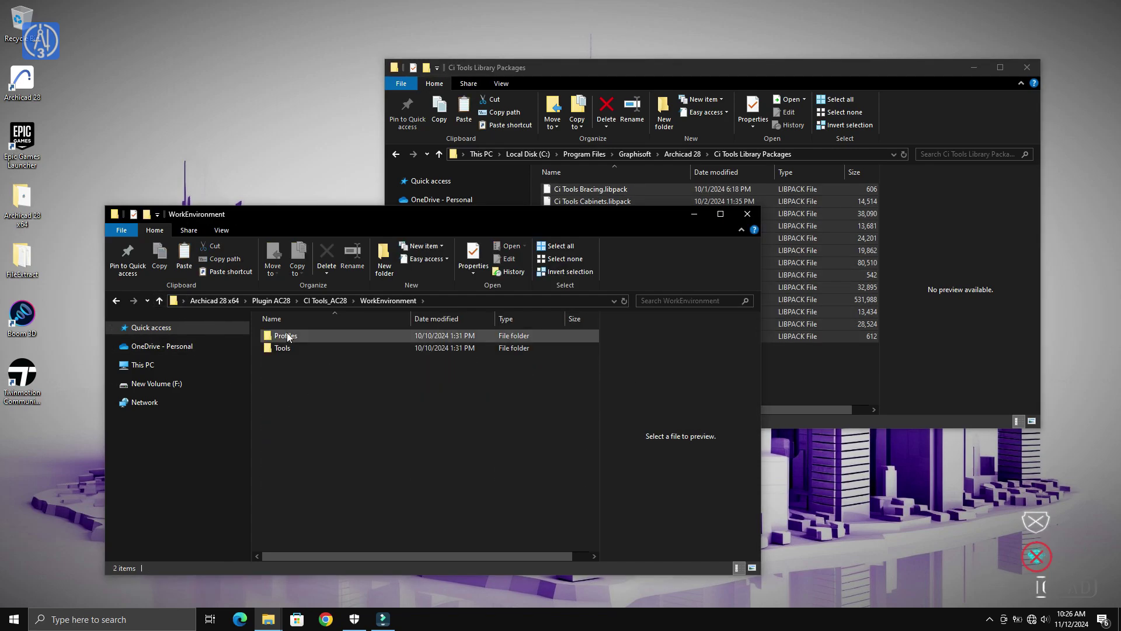
pyautogui.click(844, 70)
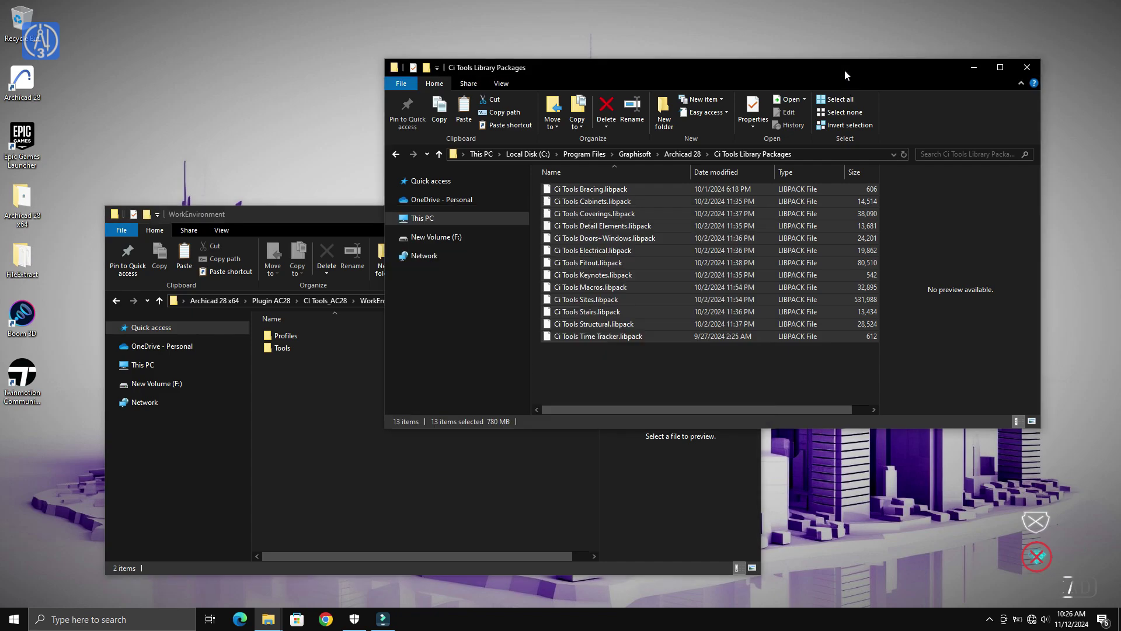
pyautogui.click(440, 156)
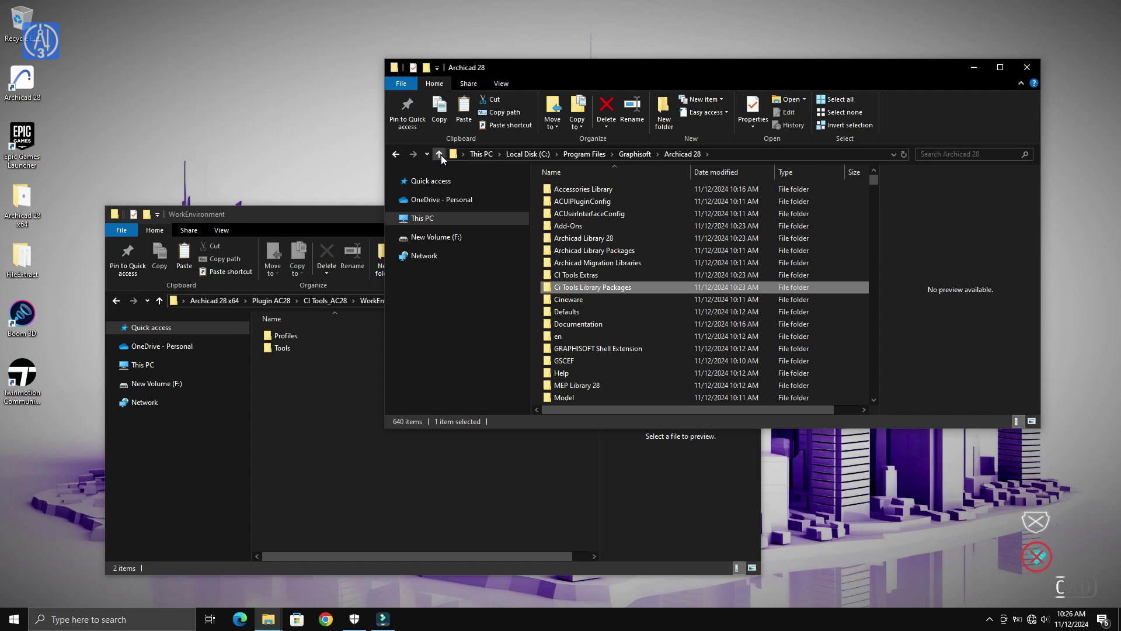
pyautogui.doubleClick(599, 312)
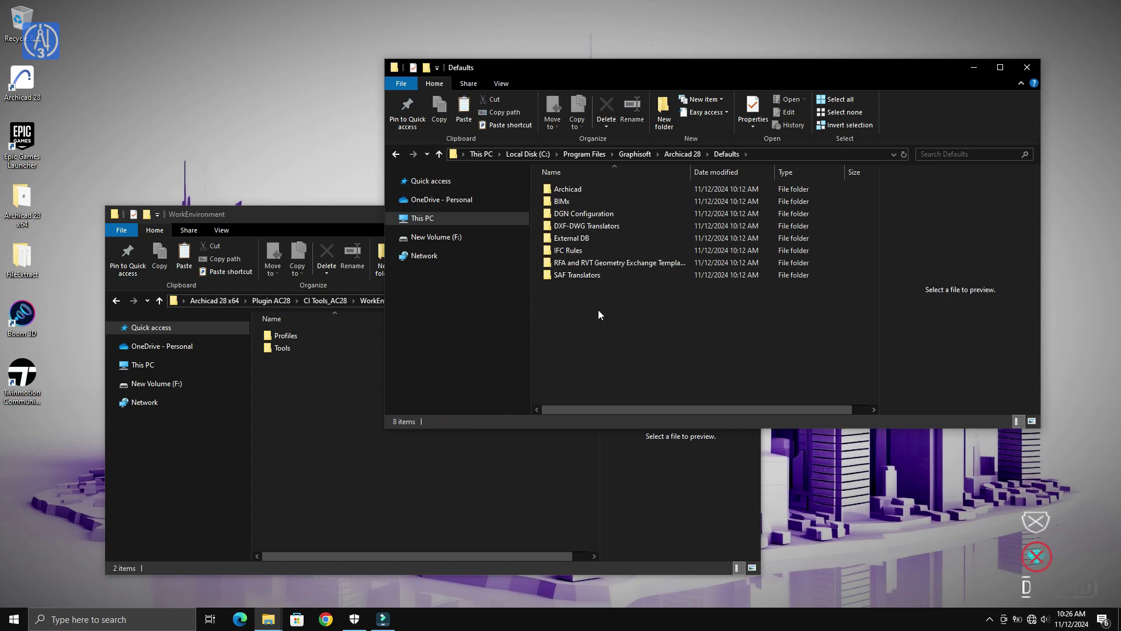
pyautogui.moveTo(460, 219)
pyautogui.doubleClick(552, 189)
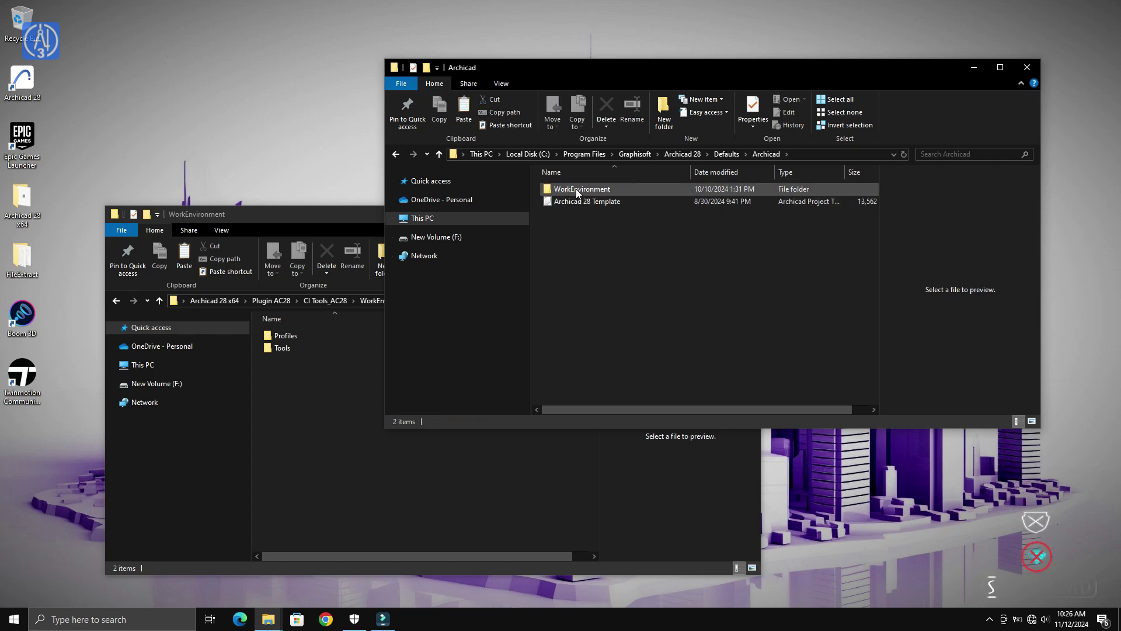
pyautogui.doubleClick(577, 190)
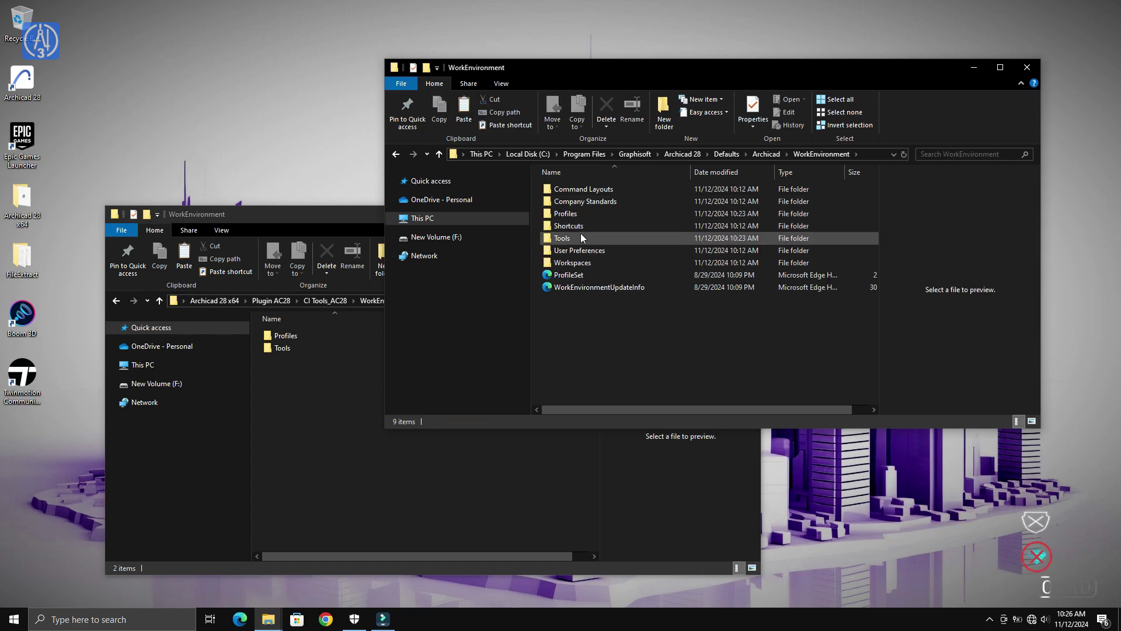
pyautogui.doubleClick(578, 214)
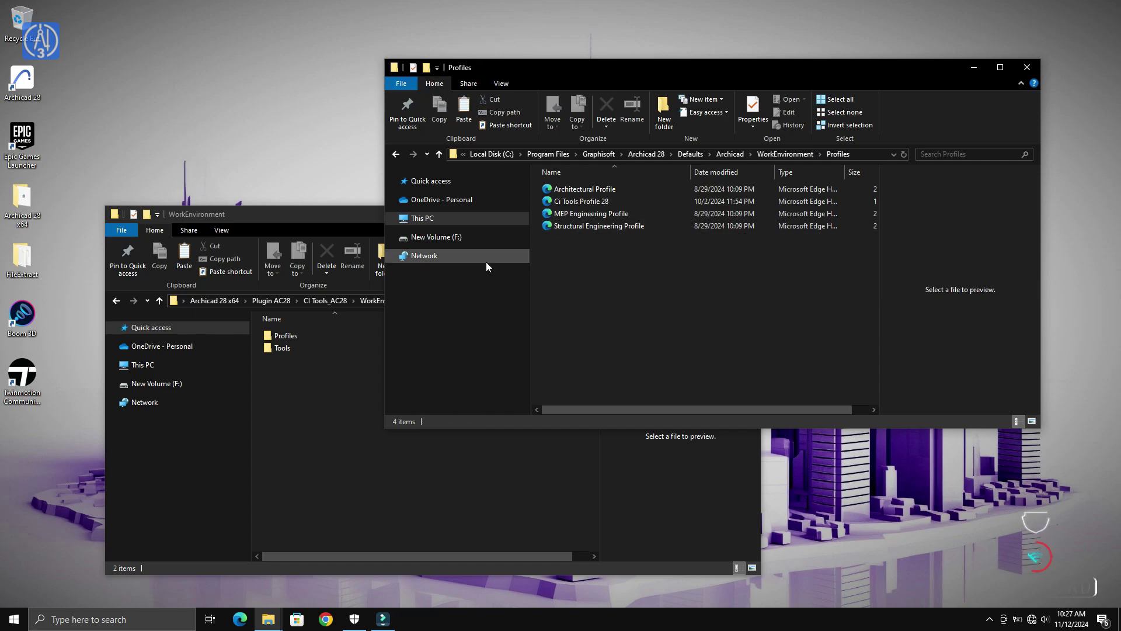
pyautogui.doubleClick(289, 336)
# Step: Copy Ci Tools Profile 28 into Archicad's Profiles folder, replacing the old profile
pyautogui.click(292, 337)
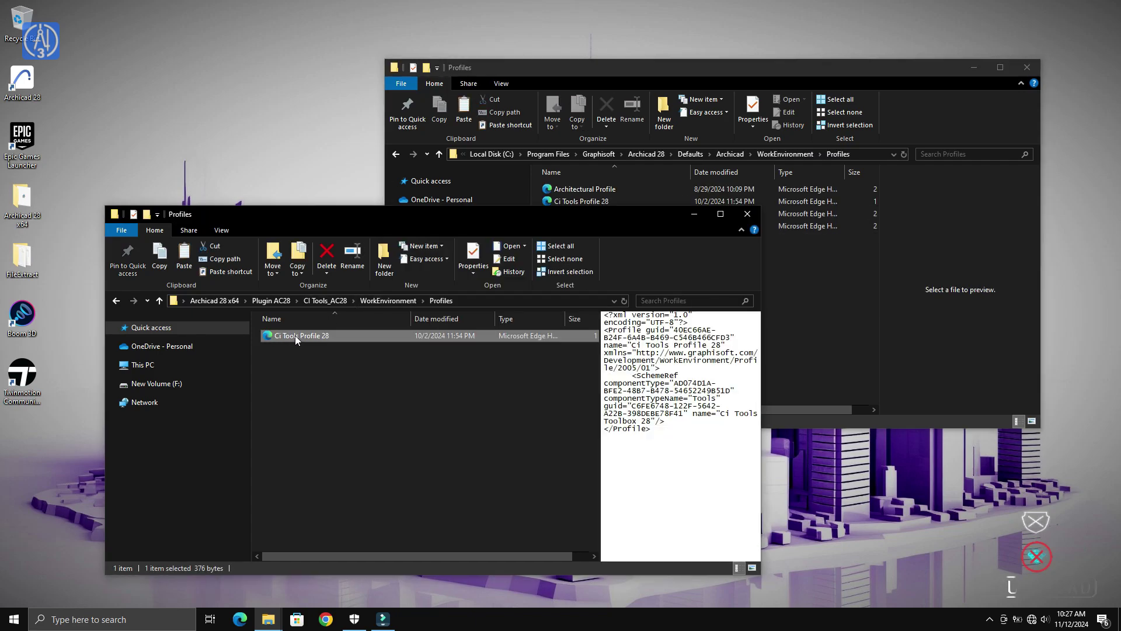
pyautogui.rightClick(296, 335)
pyautogui.click(359, 535)
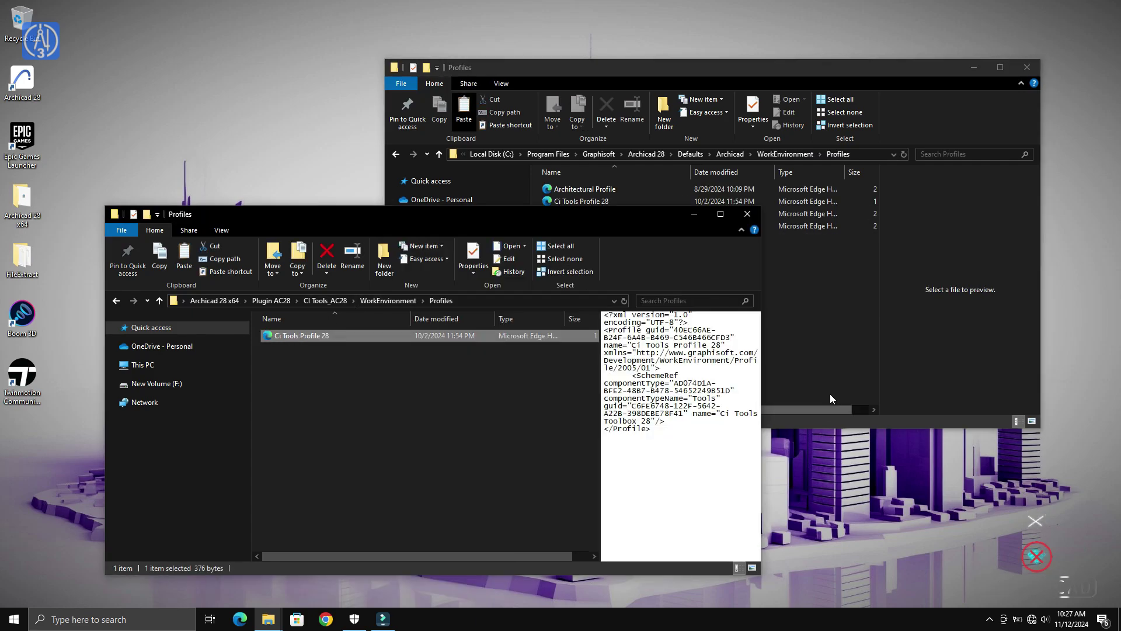
pyautogui.click(776, 363)
pyautogui.rightClick(632, 303)
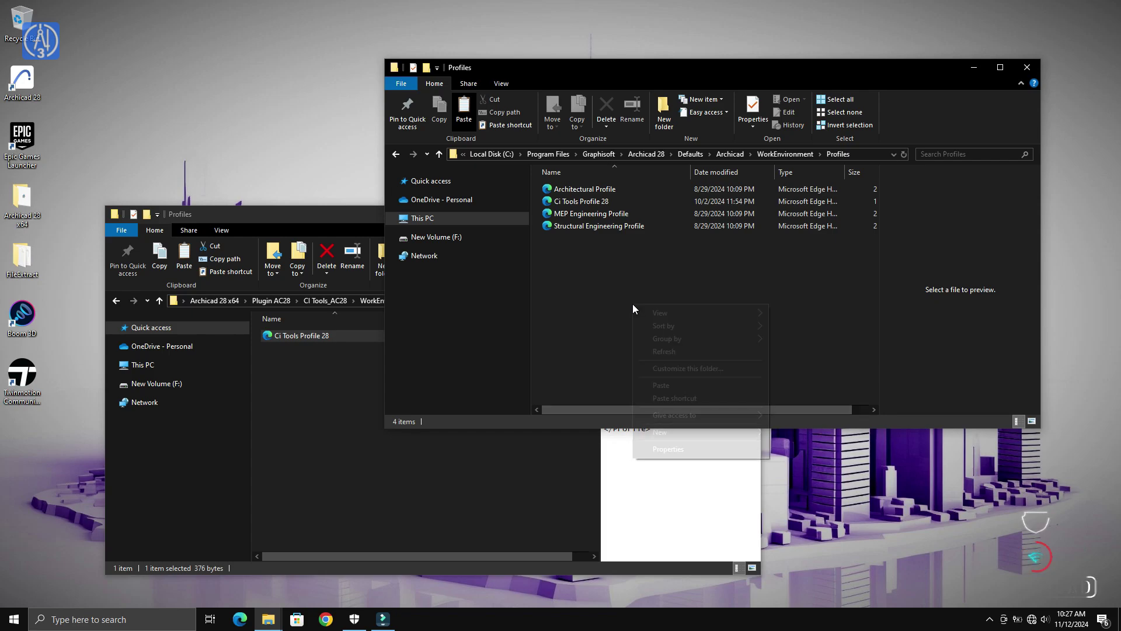
pyautogui.click(696, 385)
pyautogui.click(558, 227)
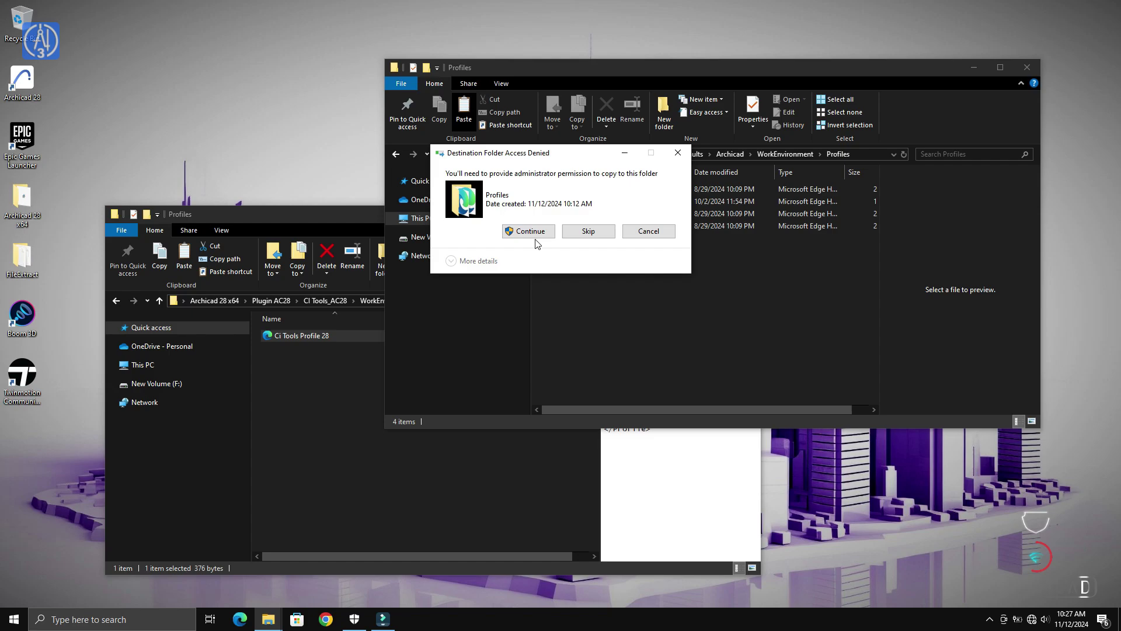
pyautogui.click(531, 232)
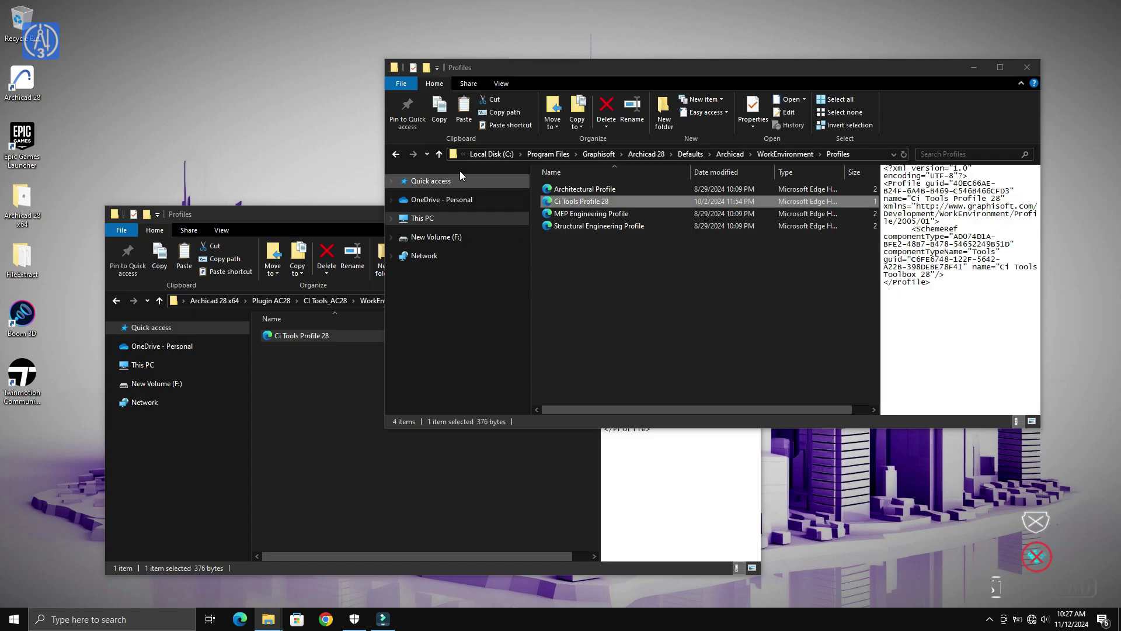
pyautogui.click(436, 154)
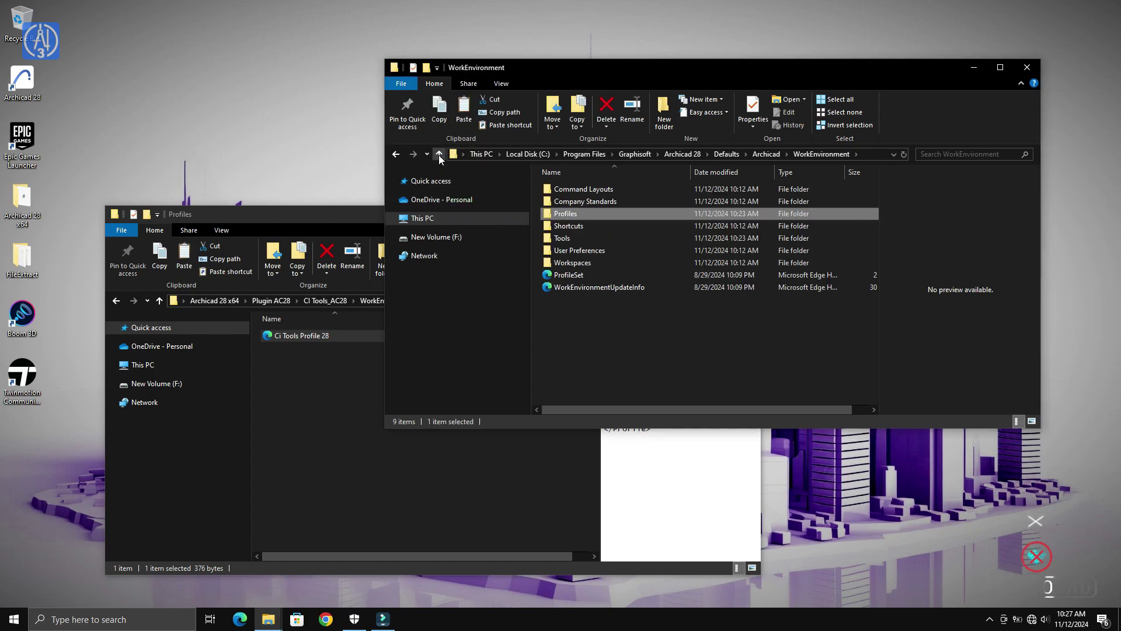
# Step: Open Archicad's WorkEnvironment\Tools folder and the plugin's Tools folder
pyautogui.click(569, 238)
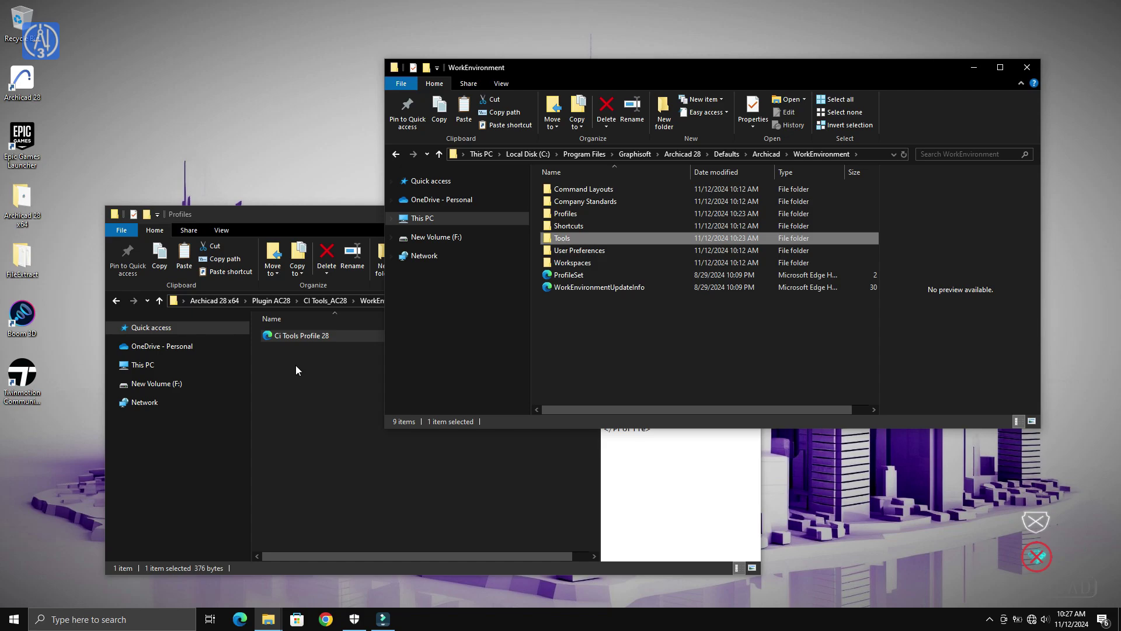
pyautogui.doubleClick(558, 238)
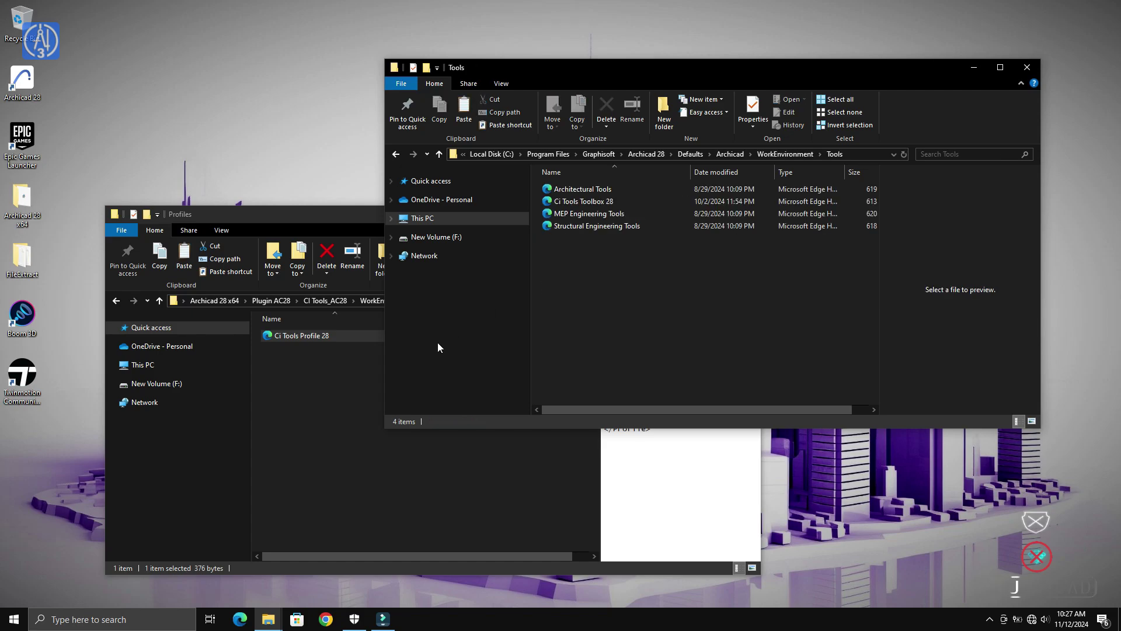
pyautogui.click(159, 300)
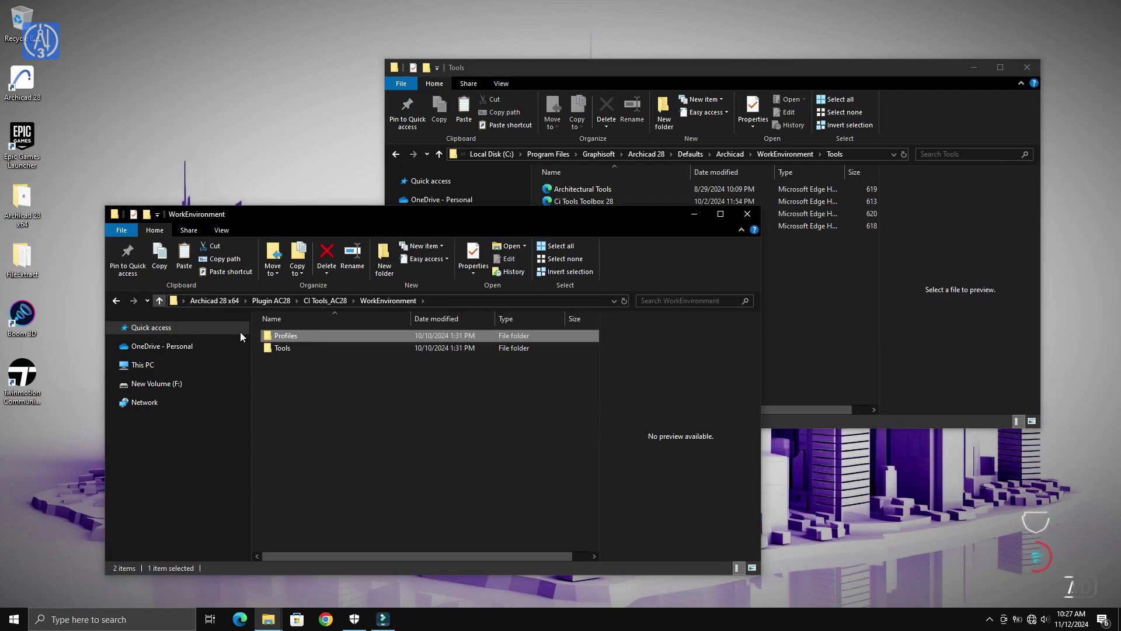
pyautogui.click(287, 348)
pyautogui.doubleClick(286, 348)
# Step: Copy Ci Tools Toolbox 28 into Archicad's Tools folder, replacing the existing toolbox
pyautogui.click(286, 334)
pyautogui.rightClick(286, 334)
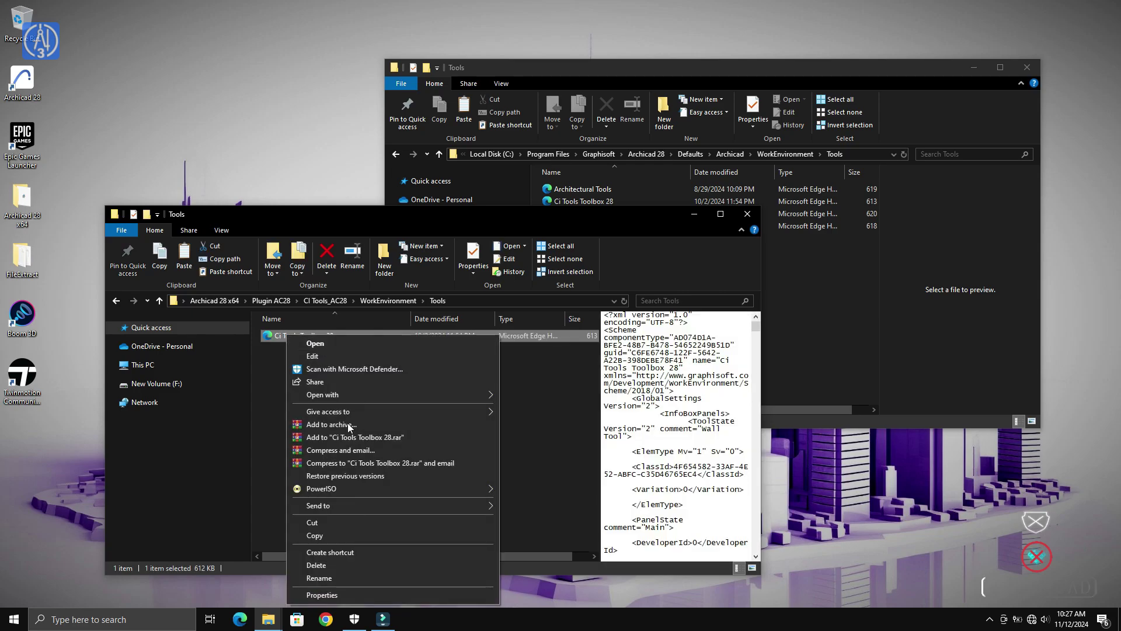
pyautogui.click(357, 534)
pyautogui.click(835, 380)
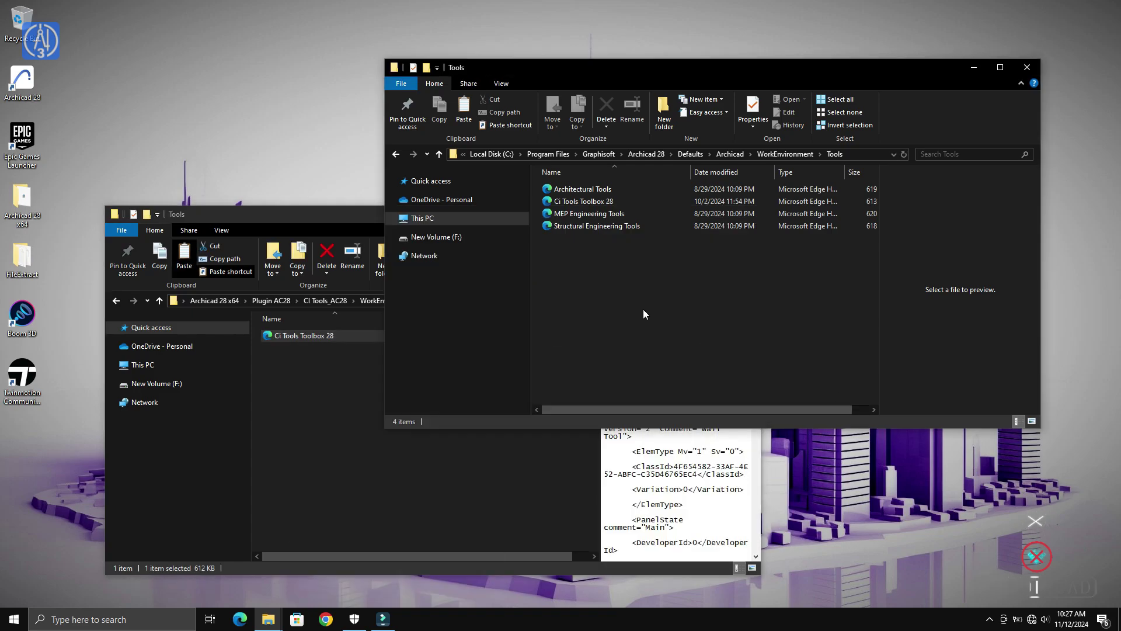
pyautogui.rightClick(643, 310)
pyautogui.click(700, 388)
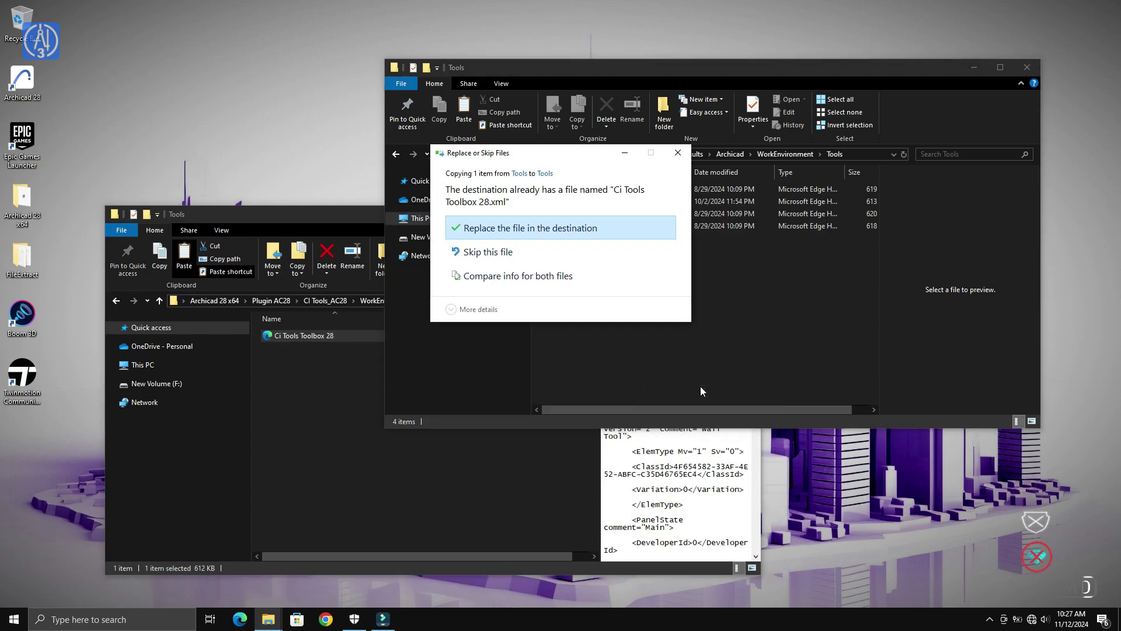
pyautogui.click(526, 229)
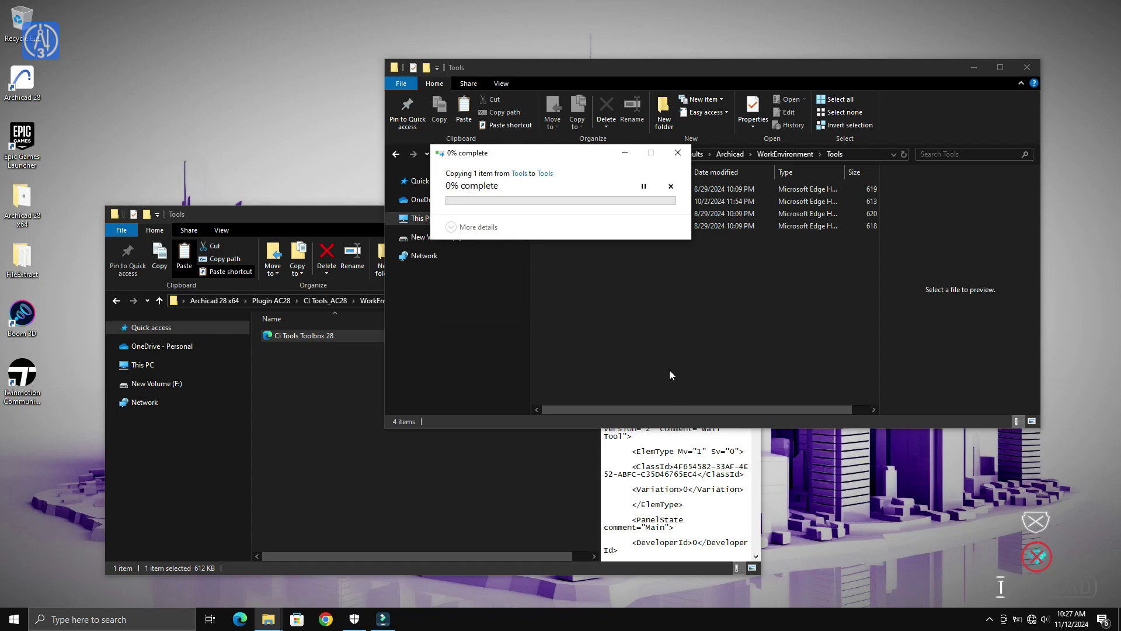
pyautogui.click(529, 231)
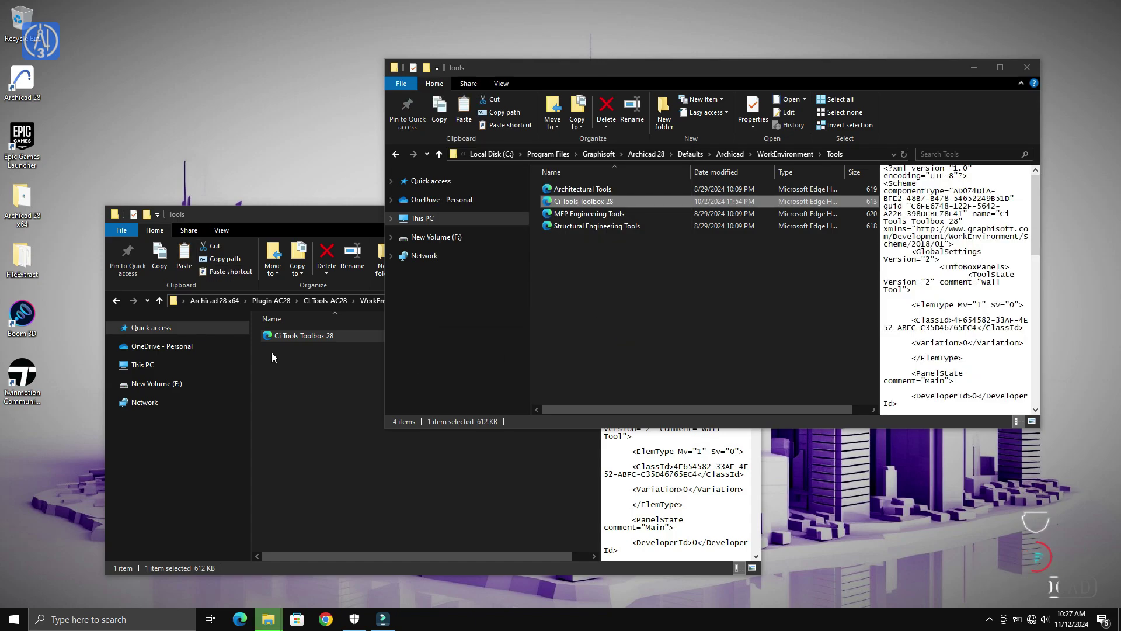
# Step: Close the CI Tools_AC28 and Tools Explorer windows
pyautogui.click(160, 301)
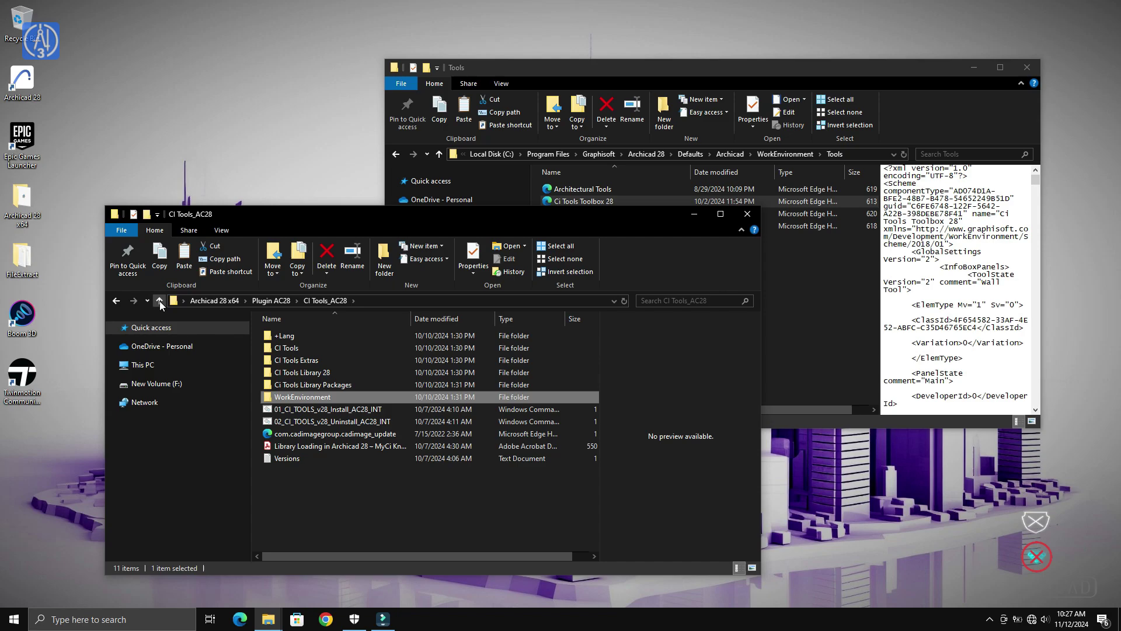
pyautogui.click(355, 512)
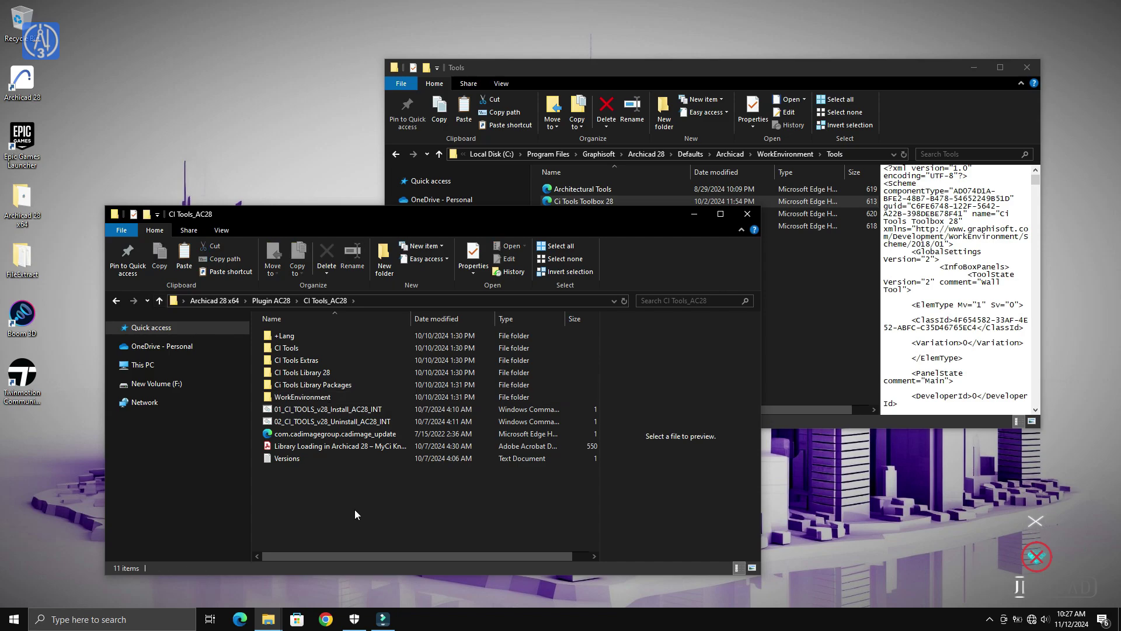
pyautogui.click(738, 216)
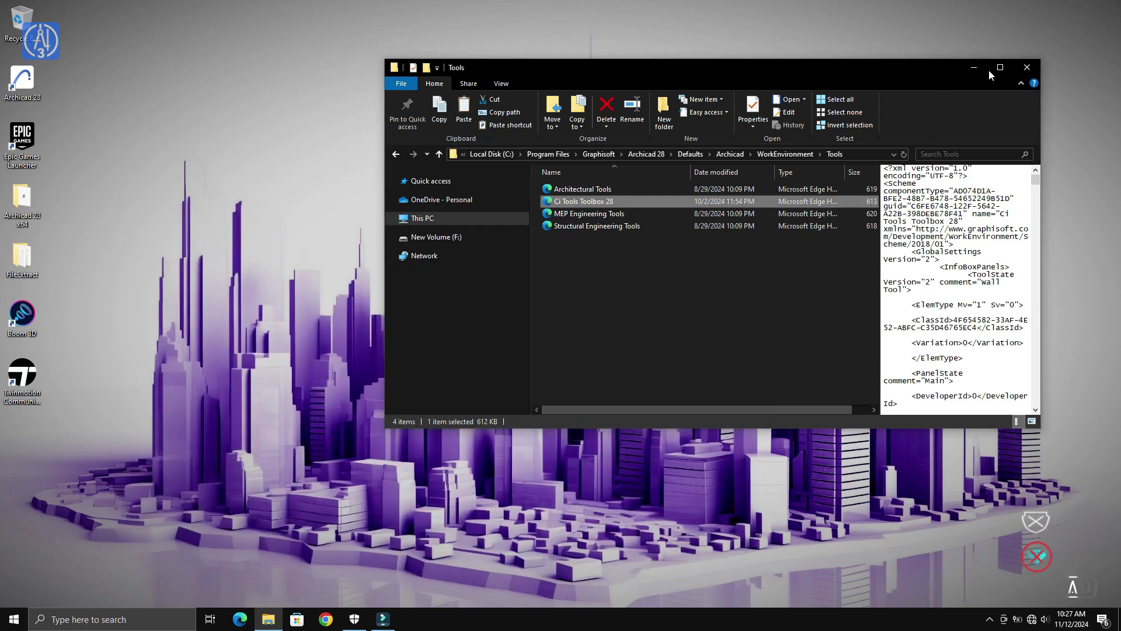
pyautogui.click(1025, 67)
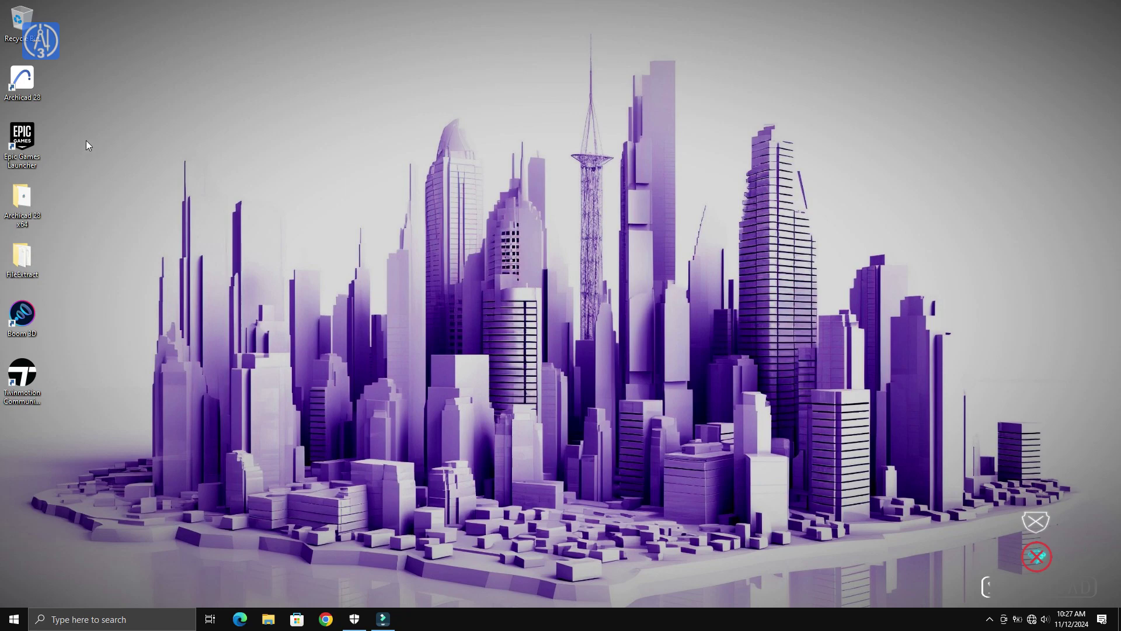
# Step: Launch Archicad 28, skip sign-in, start a new project and accept the licence agreement
pyautogui.rightClick(24, 77)
pyautogui.click(40, 87)
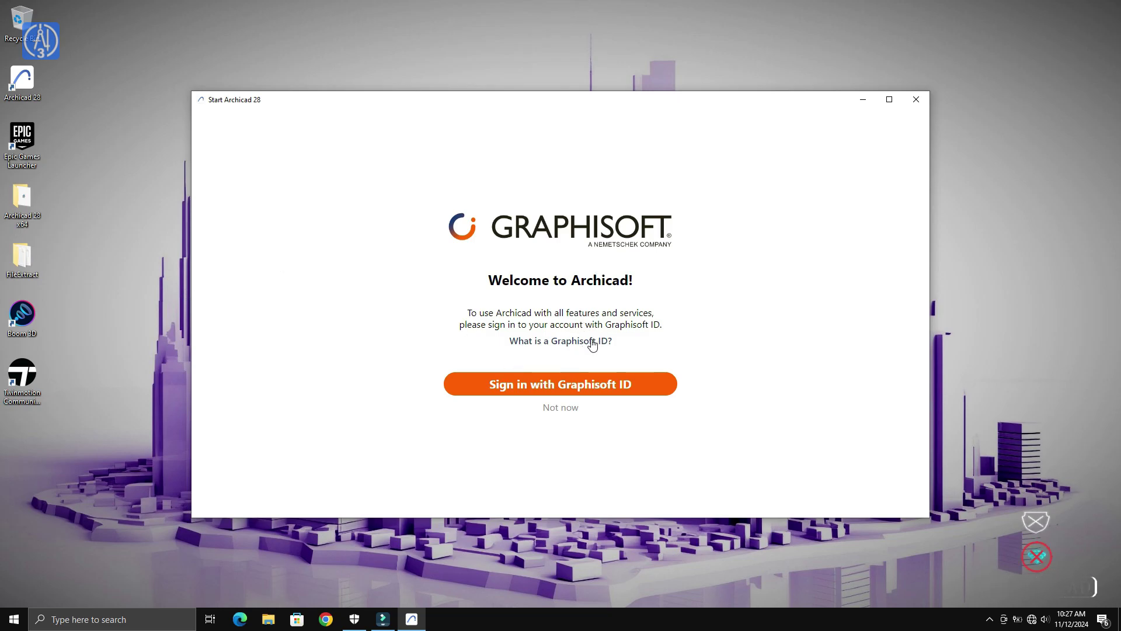
pyautogui.click(565, 409)
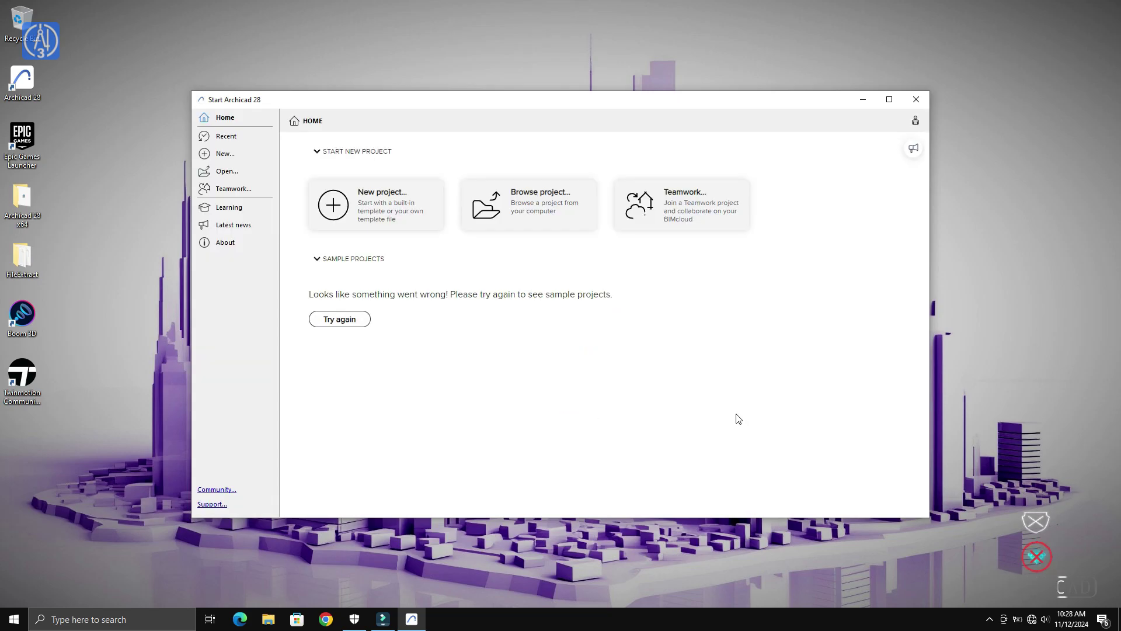
pyautogui.click(223, 153)
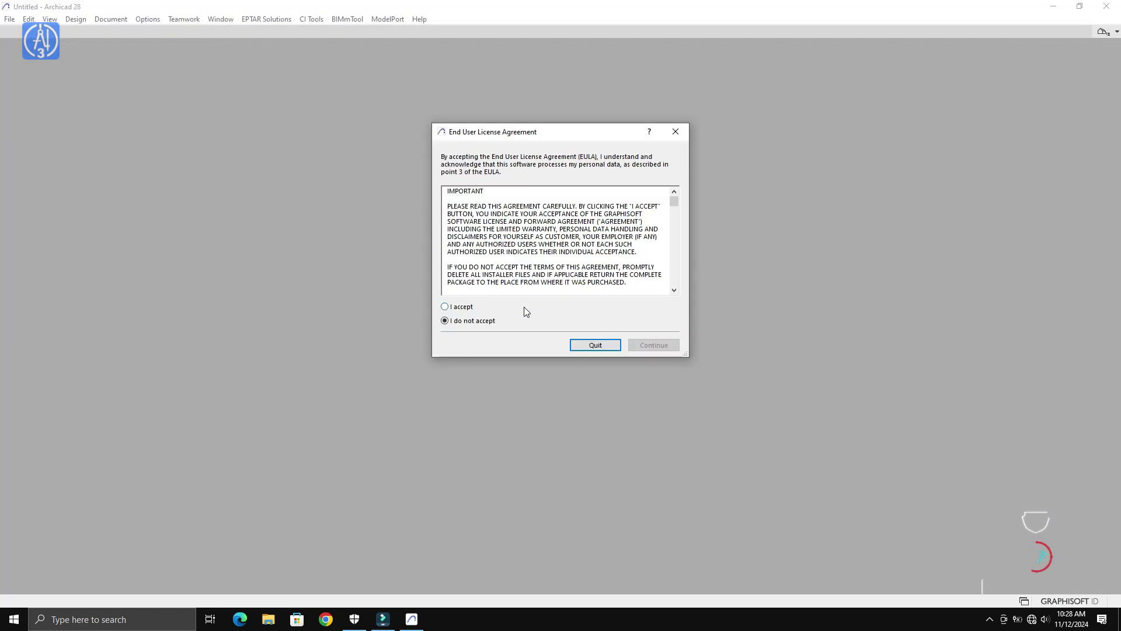
pyautogui.click(463, 308)
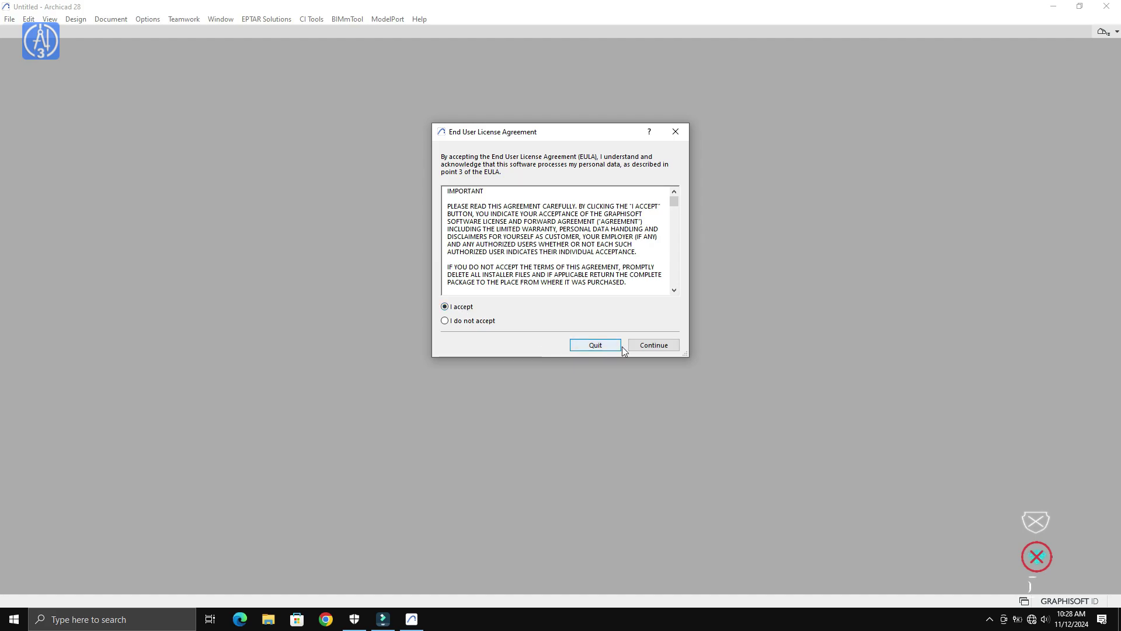
pyautogui.click(654, 345)
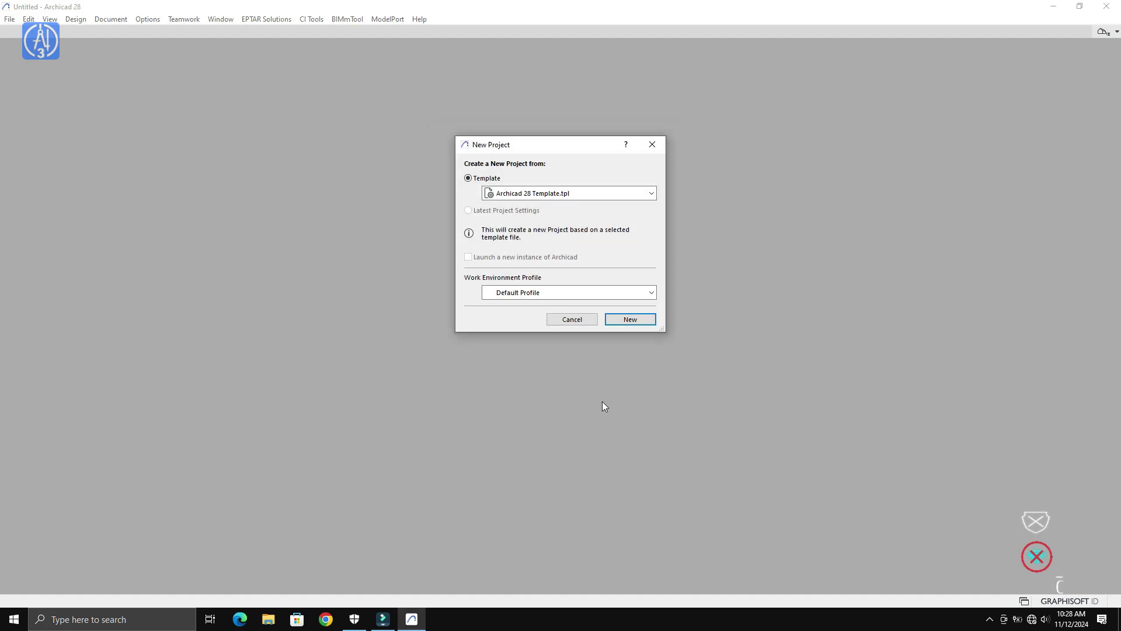
# Step: Start an Untitled project from the Archicad 28 template and tick 'Nicht mehr anzeigen' on BIMmTool's licence notice
pyautogui.click(647, 319)
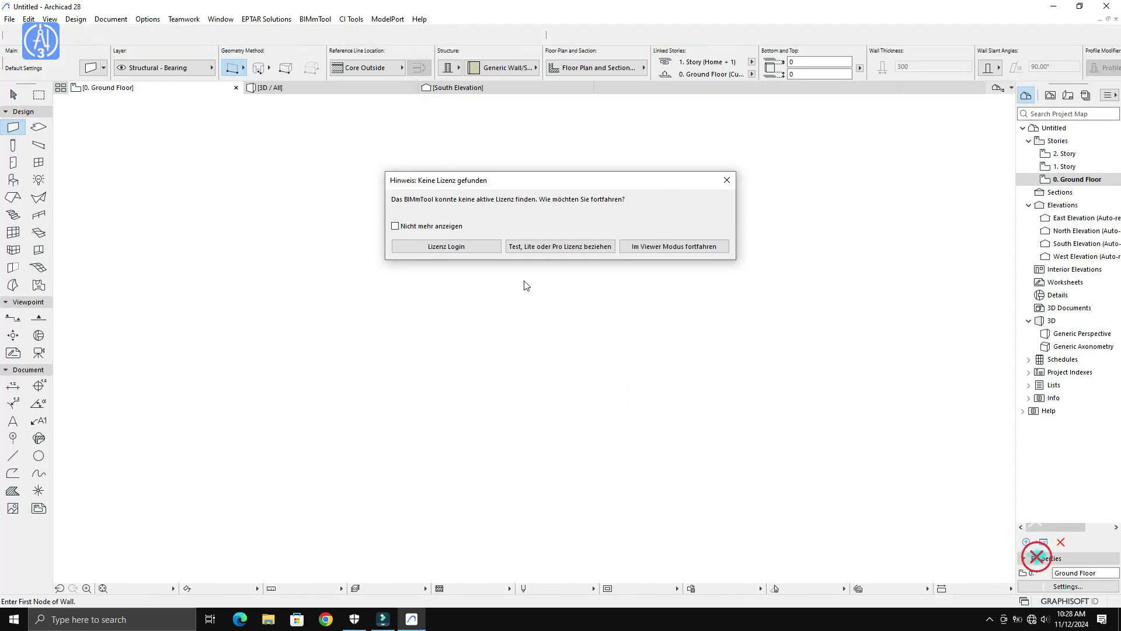
pyautogui.click(395, 225)
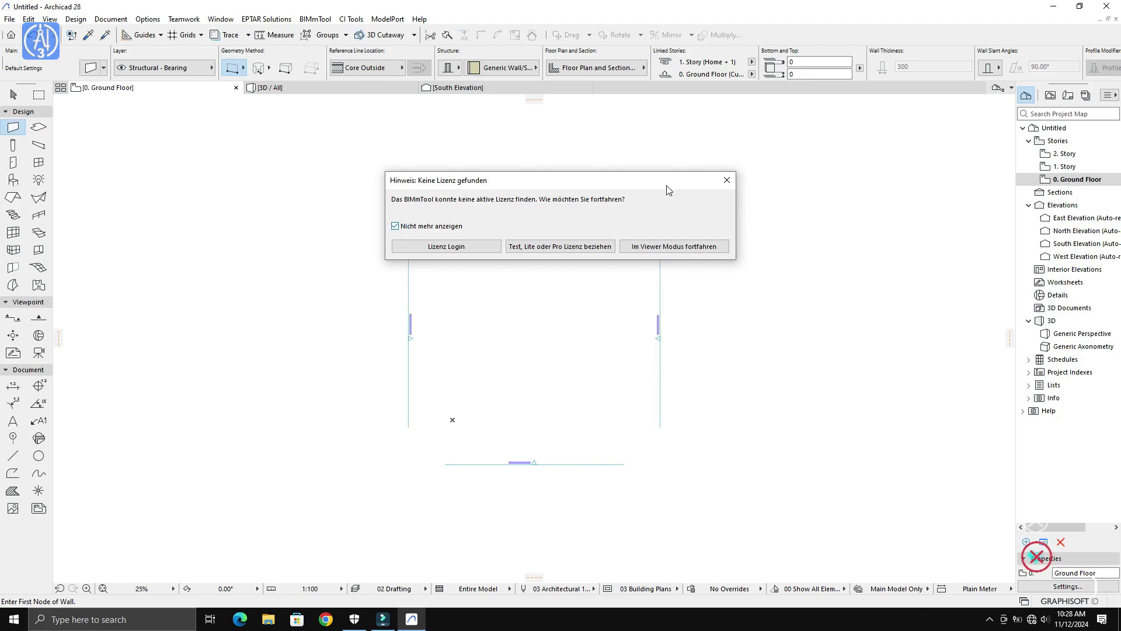
pyautogui.click(727, 180)
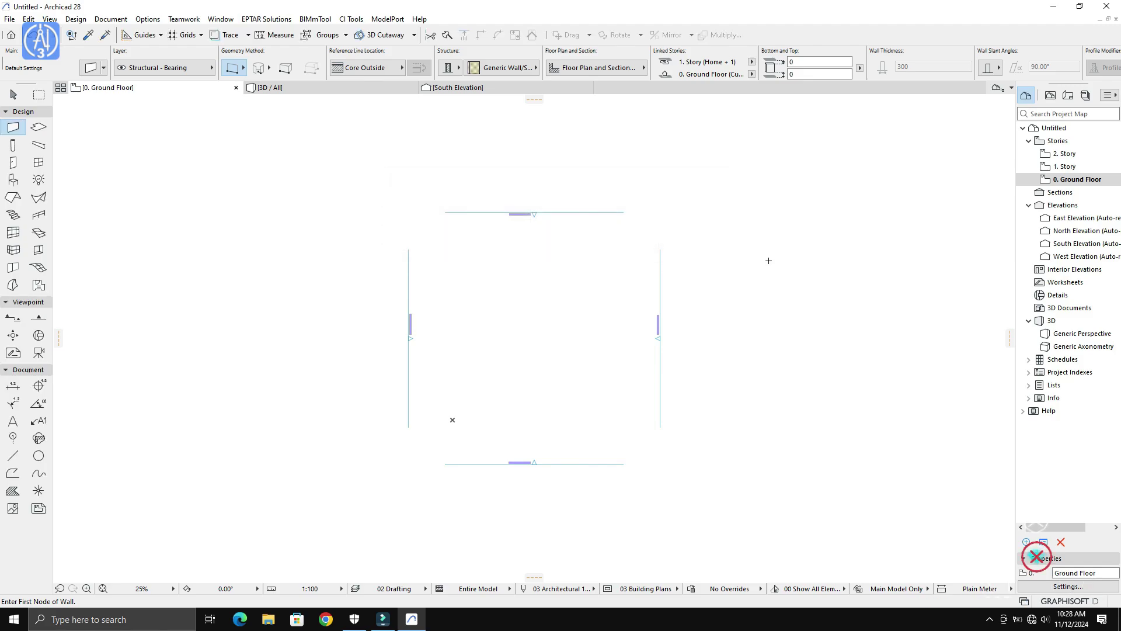
# Step: Browse the BIMmTool menu, then accept CI Tools > myCI Tools Preferences unchanged with OK
pyautogui.click(325, 20)
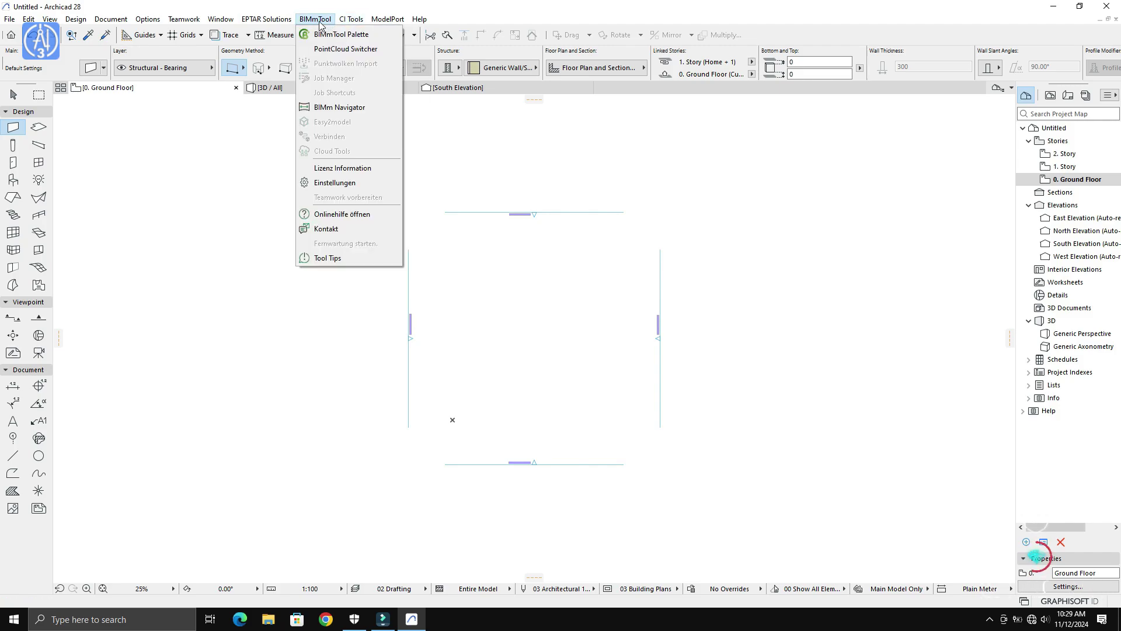
pyautogui.click(977, 12)
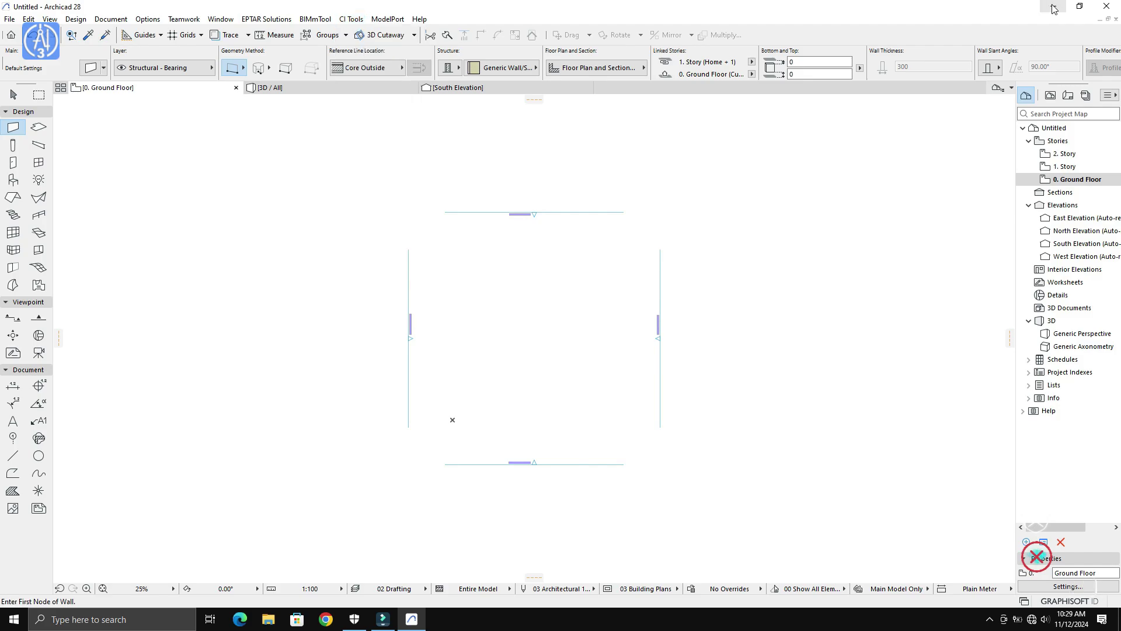
pyautogui.click(358, 21)
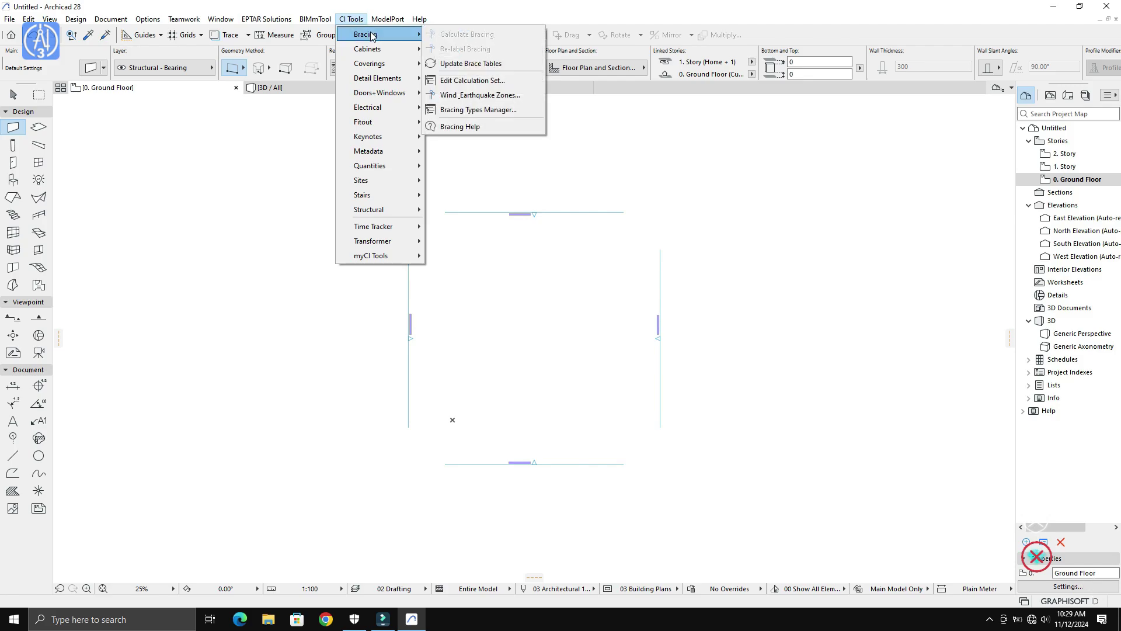
pyautogui.moveTo(372, 254)
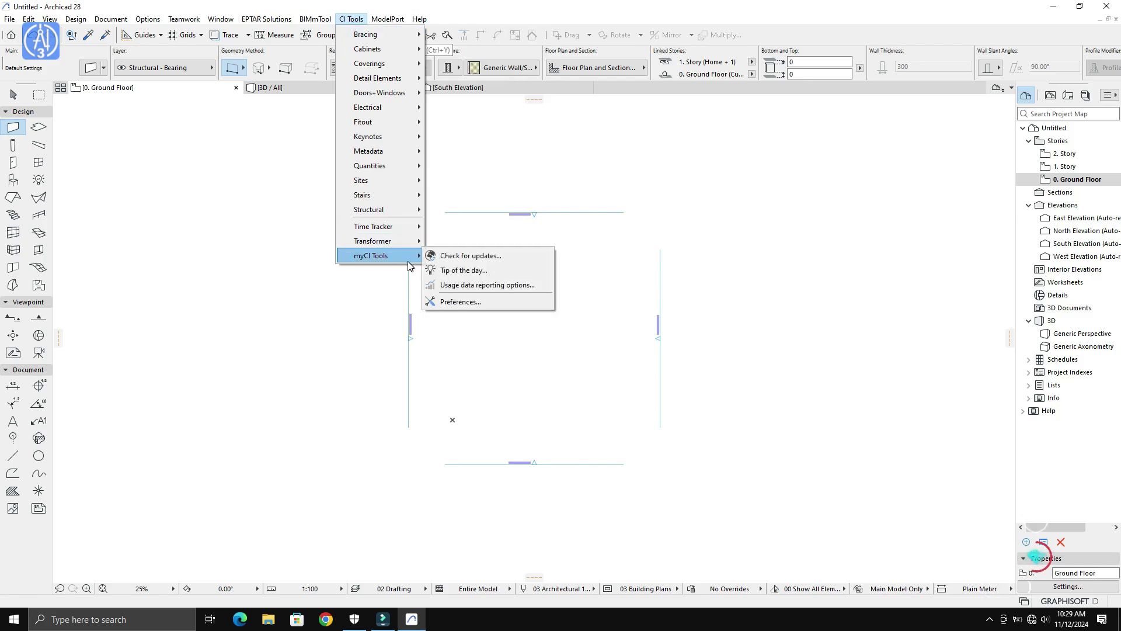
pyautogui.click(495, 303)
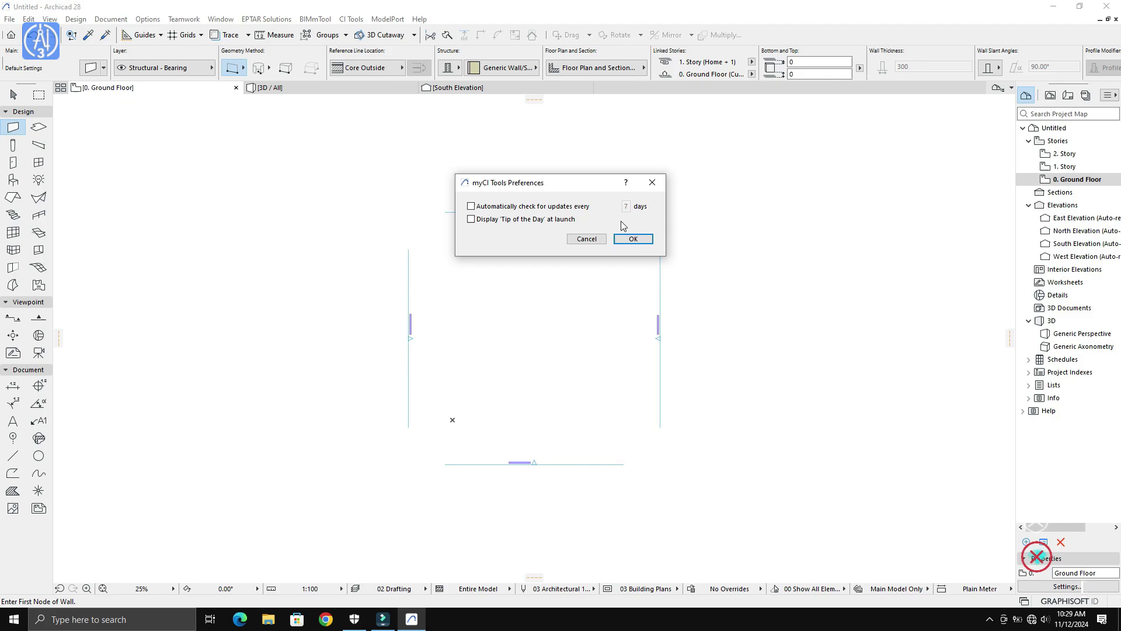
pyautogui.click(633, 239)
# Step: Set ModelPort's Check Update on Start to Disabled under Check for Update, and close Preferences
pyautogui.click(391, 18)
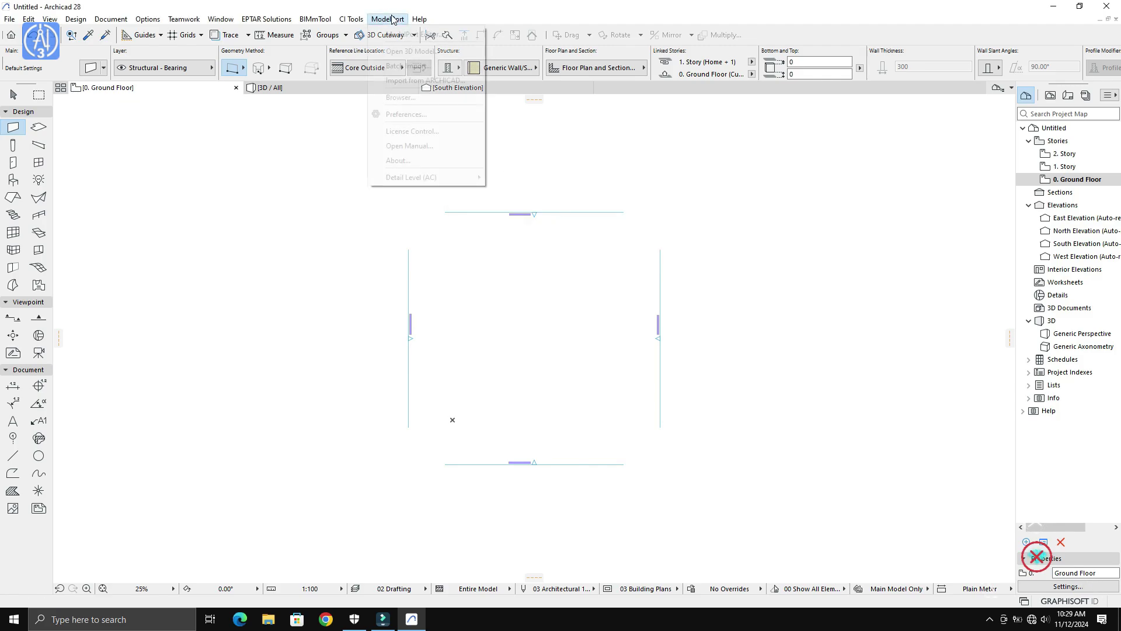
pyautogui.click(413, 115)
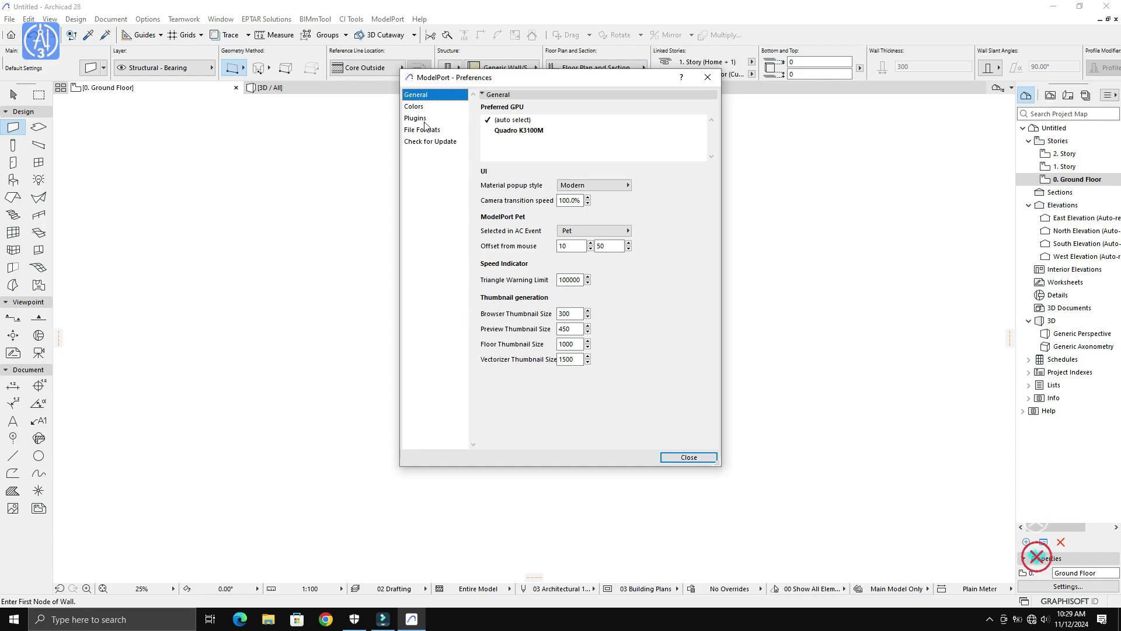
pyautogui.click(424, 123)
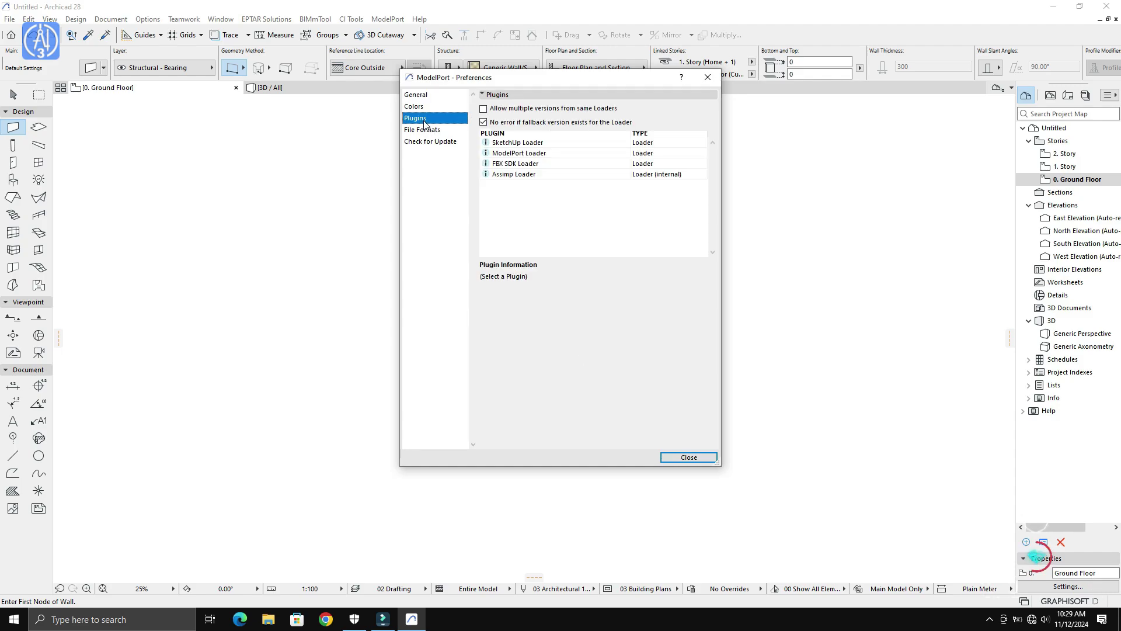
pyautogui.click(437, 131)
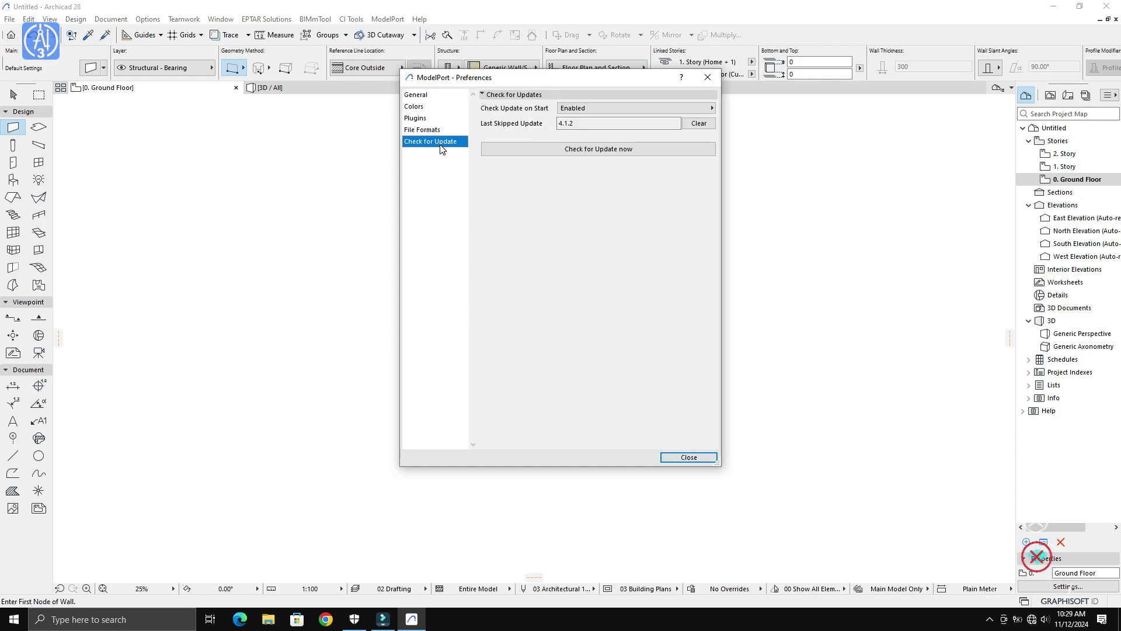
pyautogui.click(711, 108)
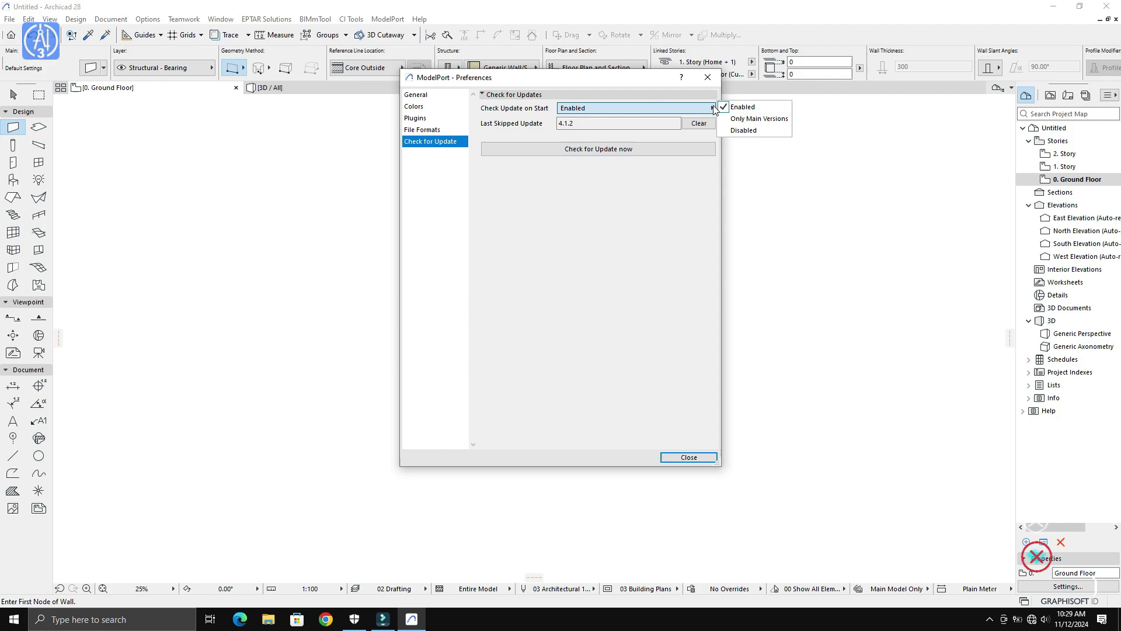
pyautogui.click(743, 130)
pyautogui.click(688, 457)
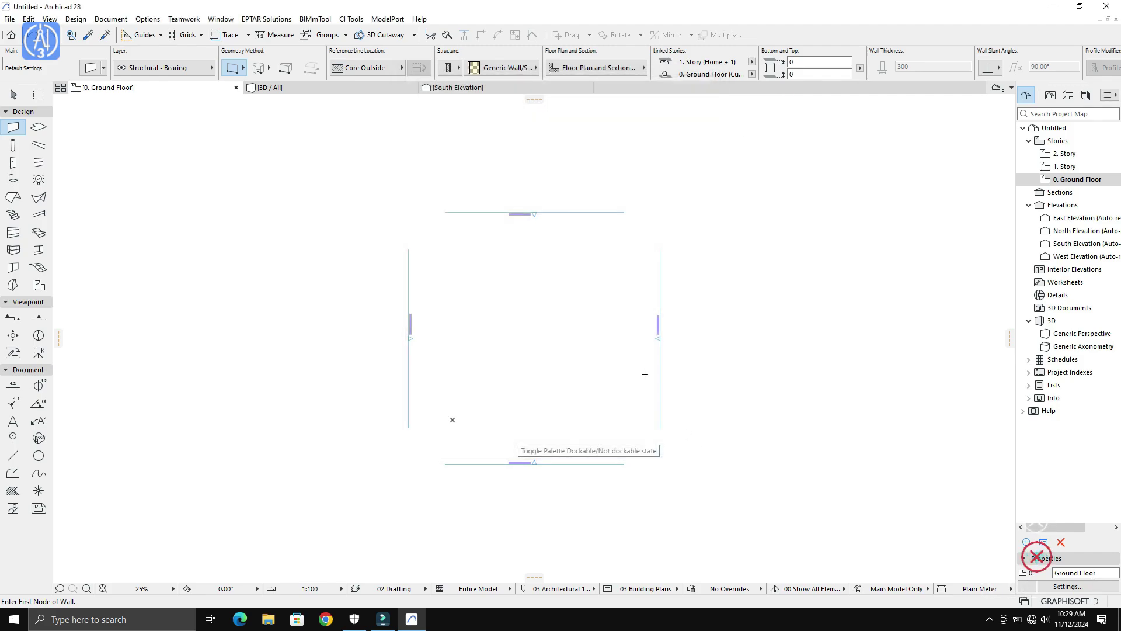
# Step: Reopen ModelPort Preferences to verify the update setting, then close them again
pyautogui.click(388, 19)
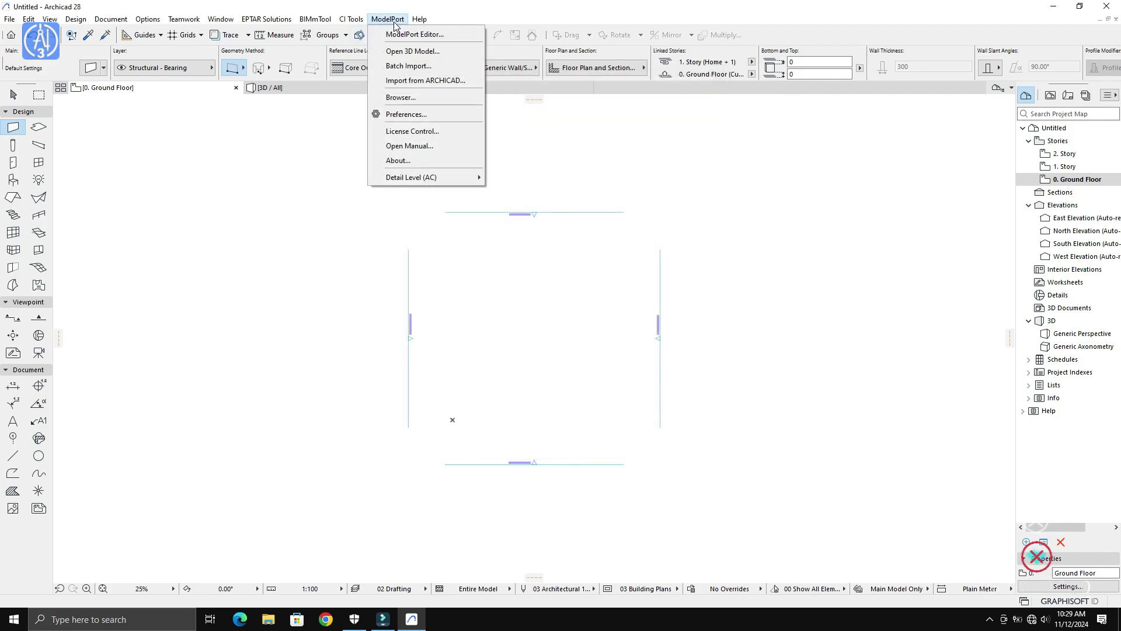
pyautogui.click(416, 114)
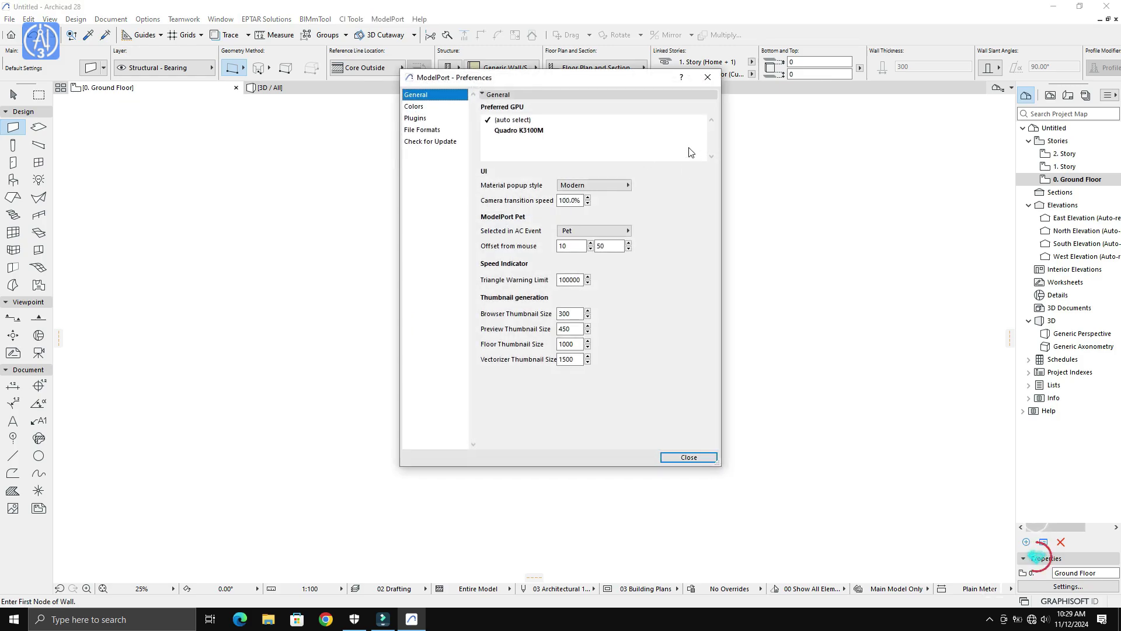
pyautogui.click(700, 458)
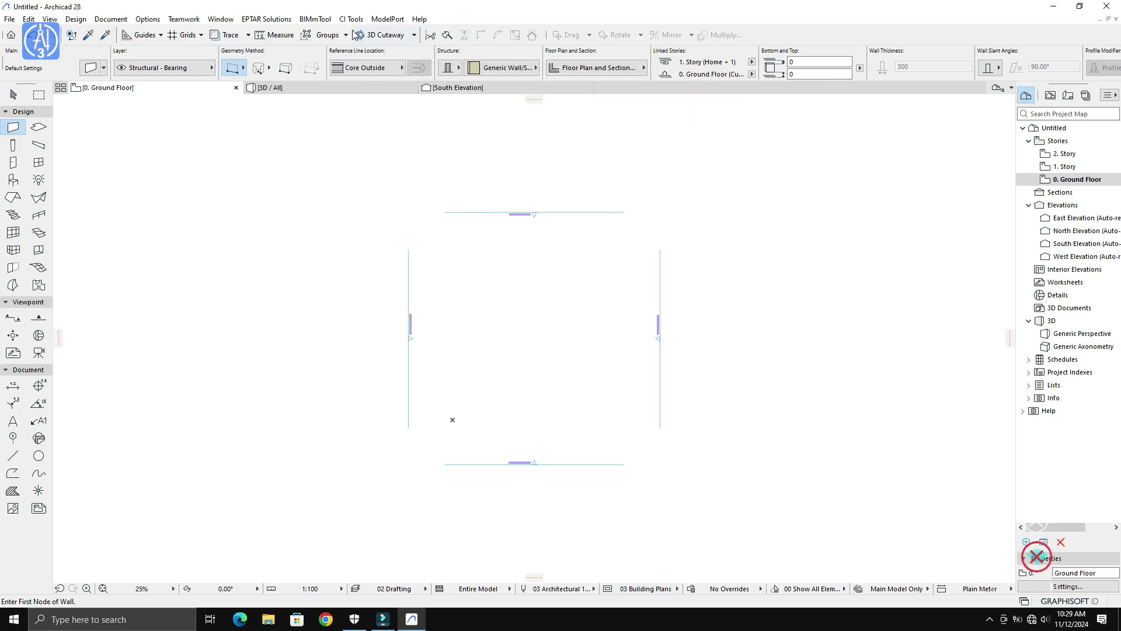
pyautogui.click(267, 18)
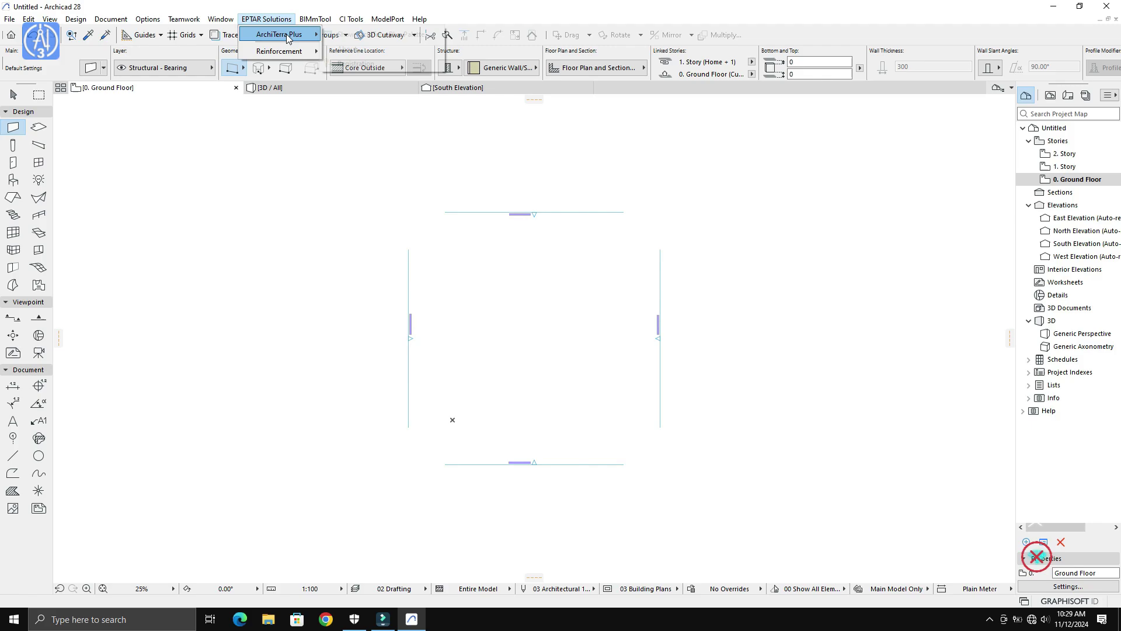
pyautogui.click(345, 35)
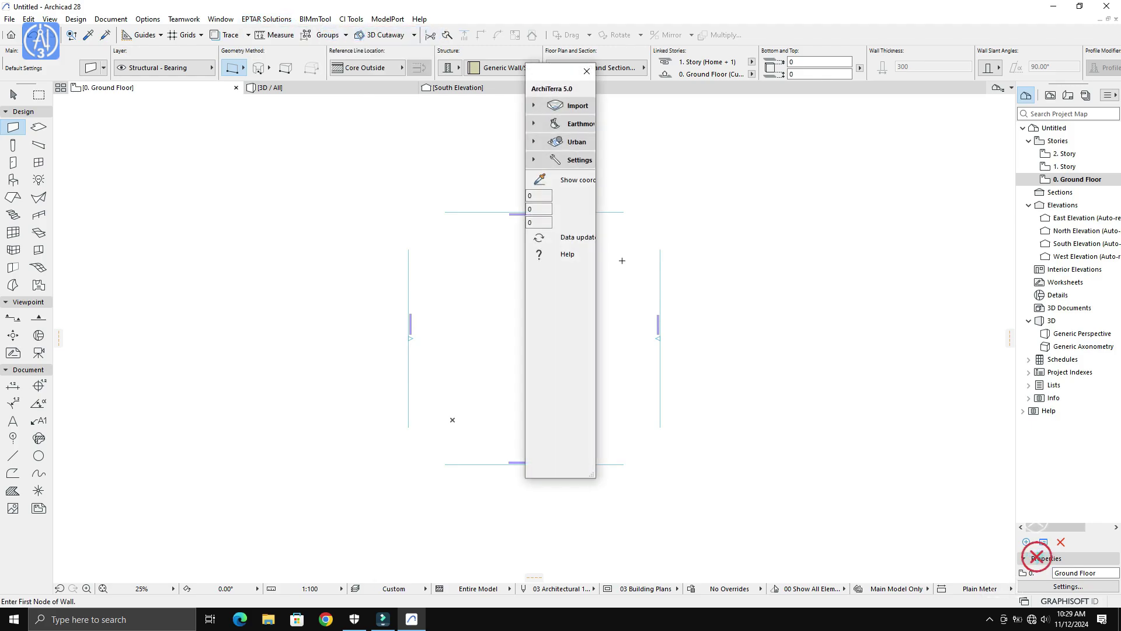
pyautogui.moveTo(598, 175); pyautogui.dragTo(705, 175)
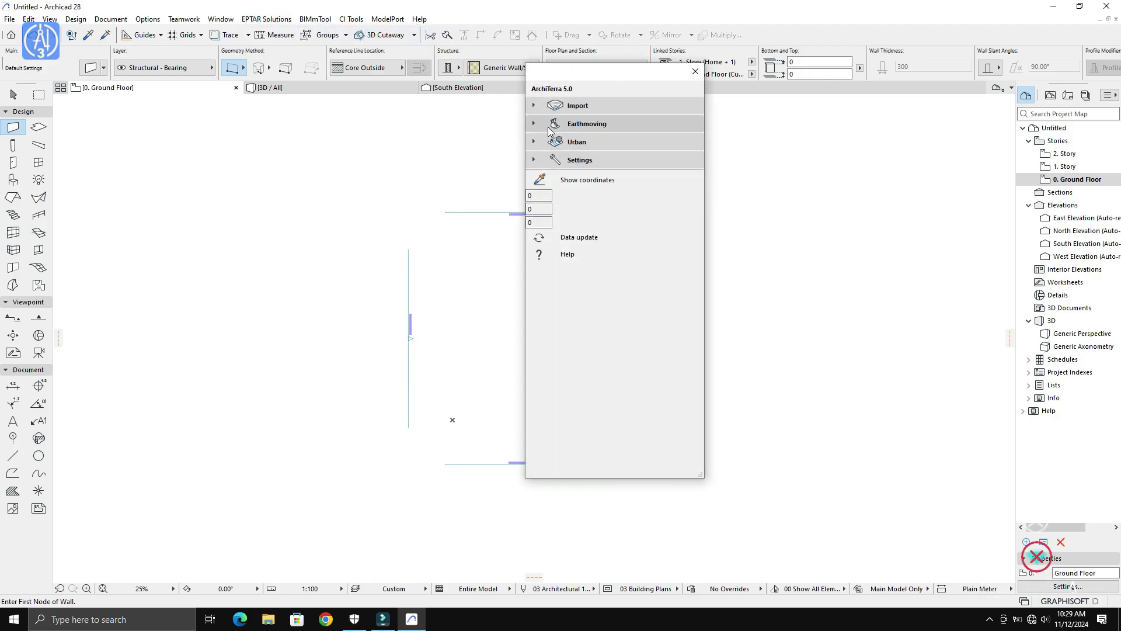
pyautogui.click(534, 106)
pyautogui.click(546, 295)
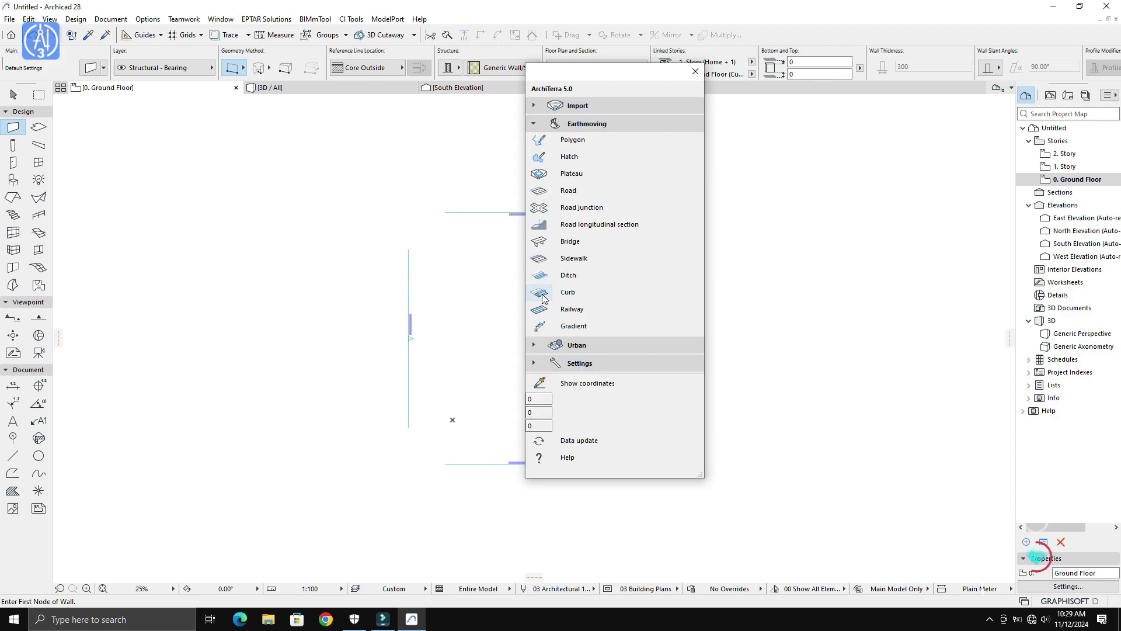
pyautogui.click(546, 349)
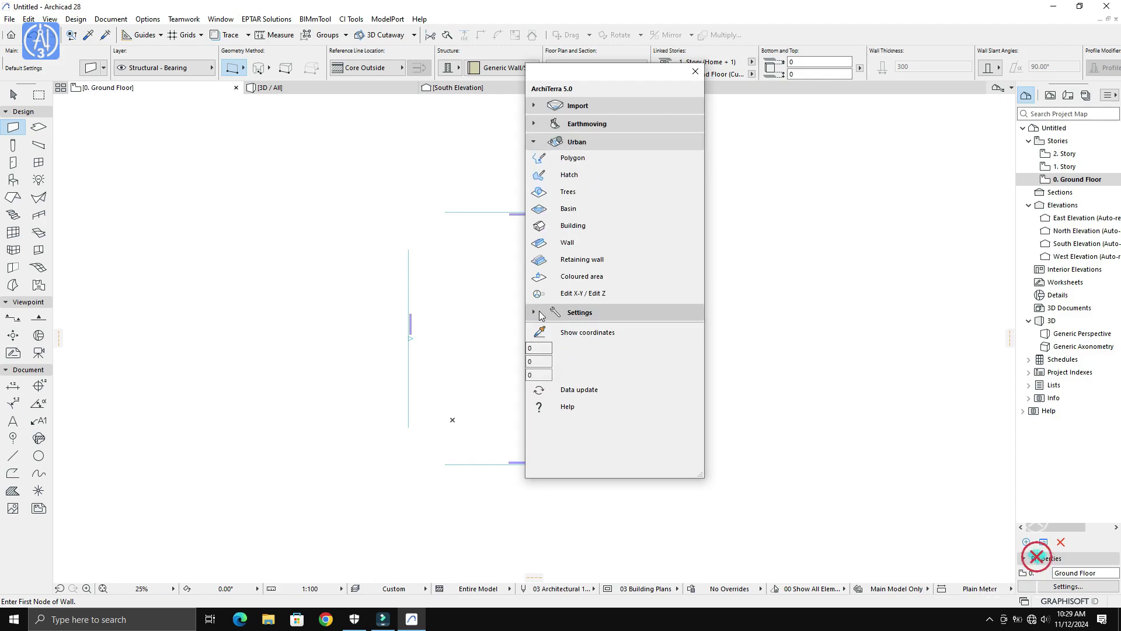
pyautogui.click(541, 314)
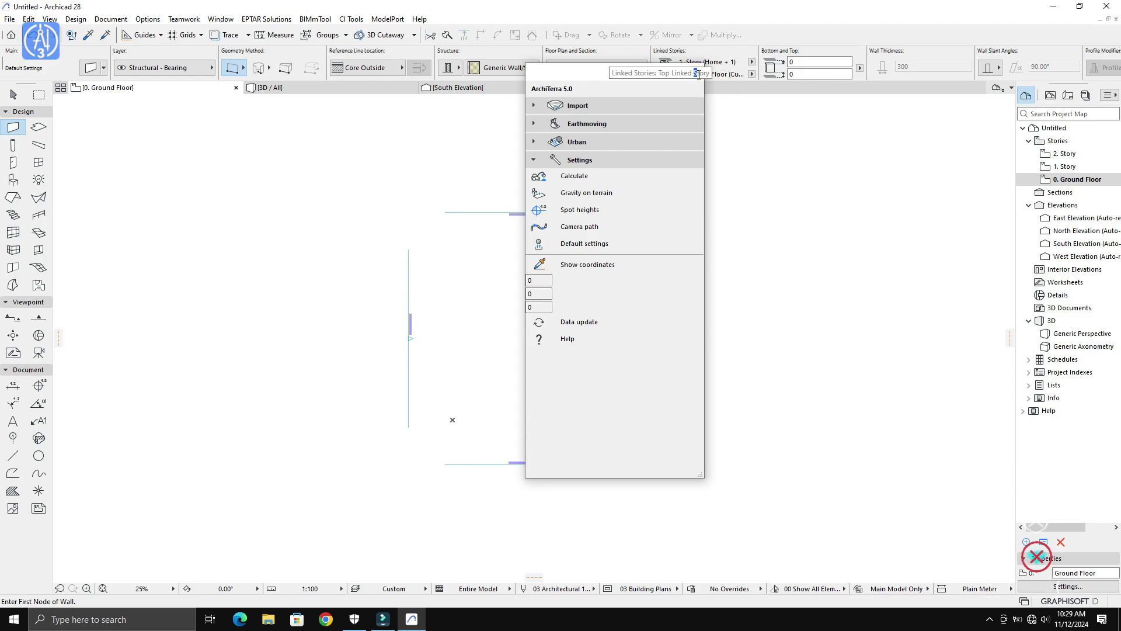
pyautogui.click(697, 73)
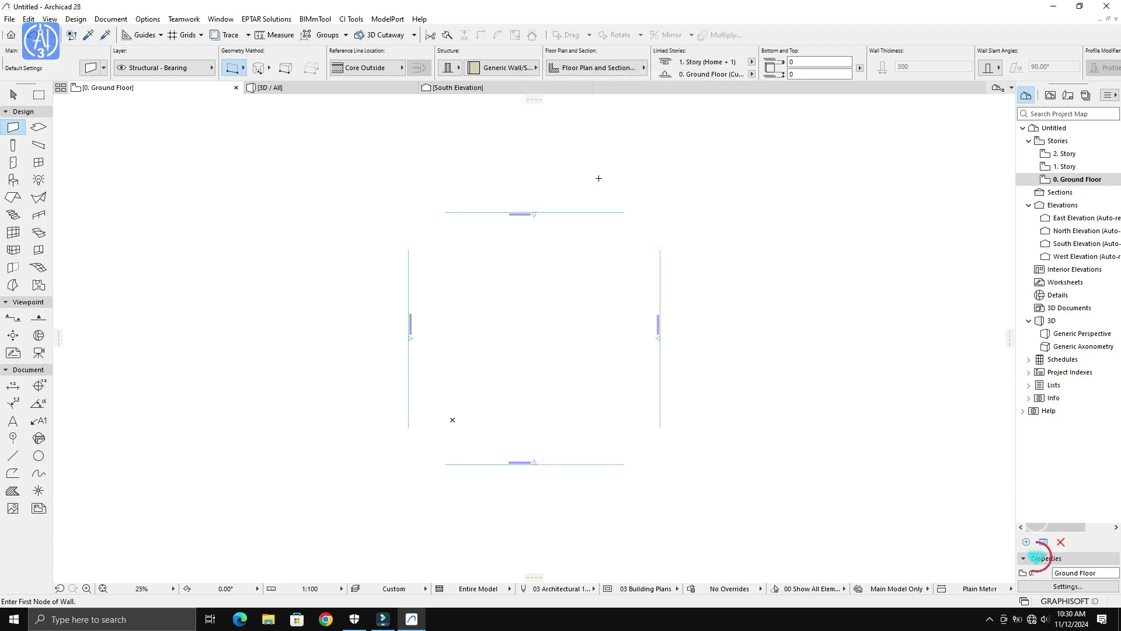
# Step: Load the Eptar Reinforcement library with its toolbar and dock the palette right of the plan
pyautogui.click(267, 19)
pyautogui.moveTo(278, 50)
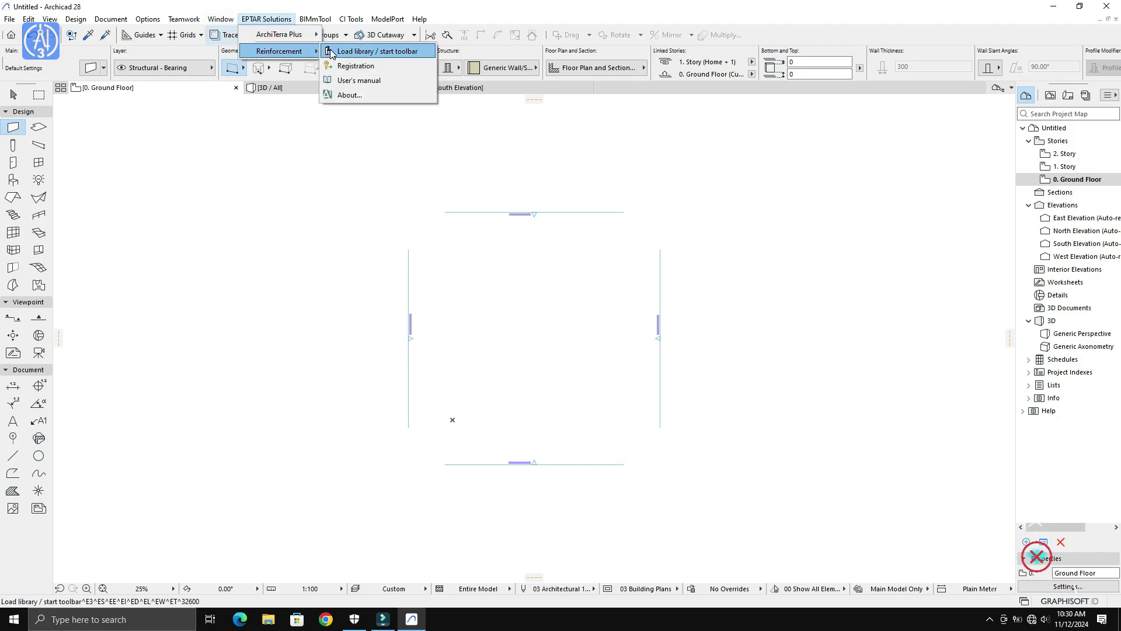
pyautogui.click(330, 54)
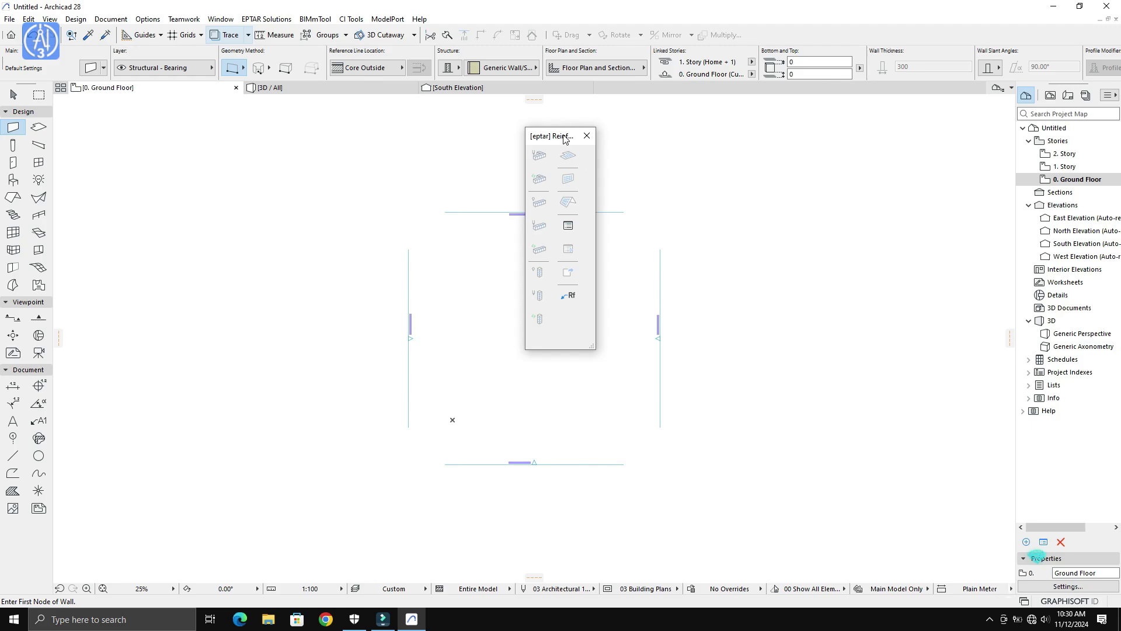
pyautogui.moveTo(565, 139); pyautogui.dragTo(742, 160)
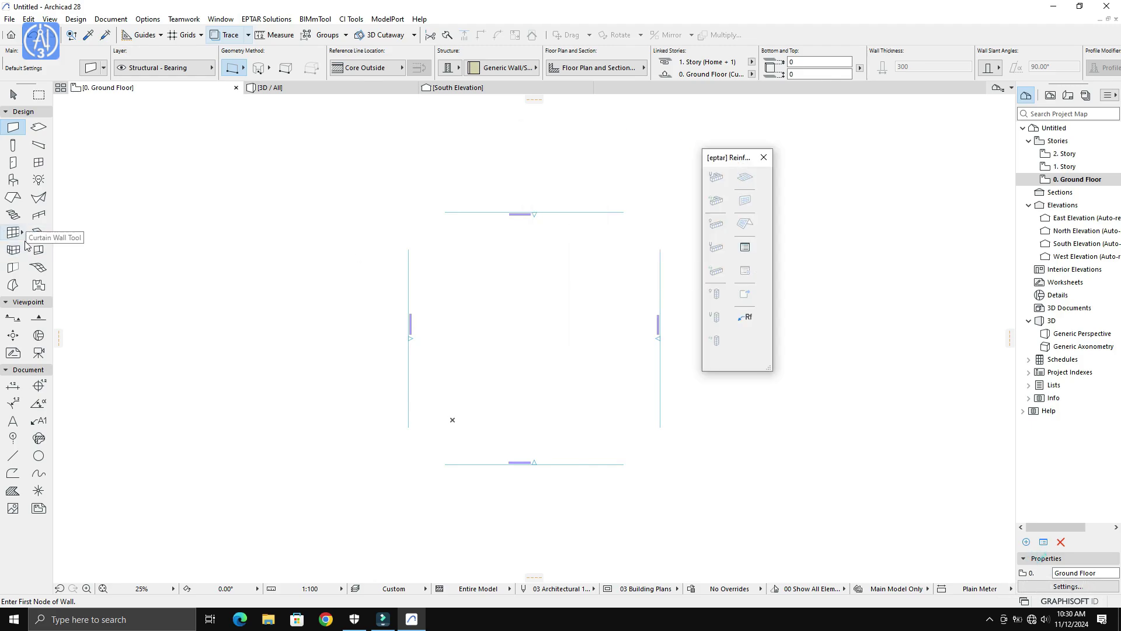
pyautogui.click(12, 181)
# Step: In Object Default Settings, pick rf_column from Eptar Reinforcement > Complex Elements
pyautogui.click(90, 67)
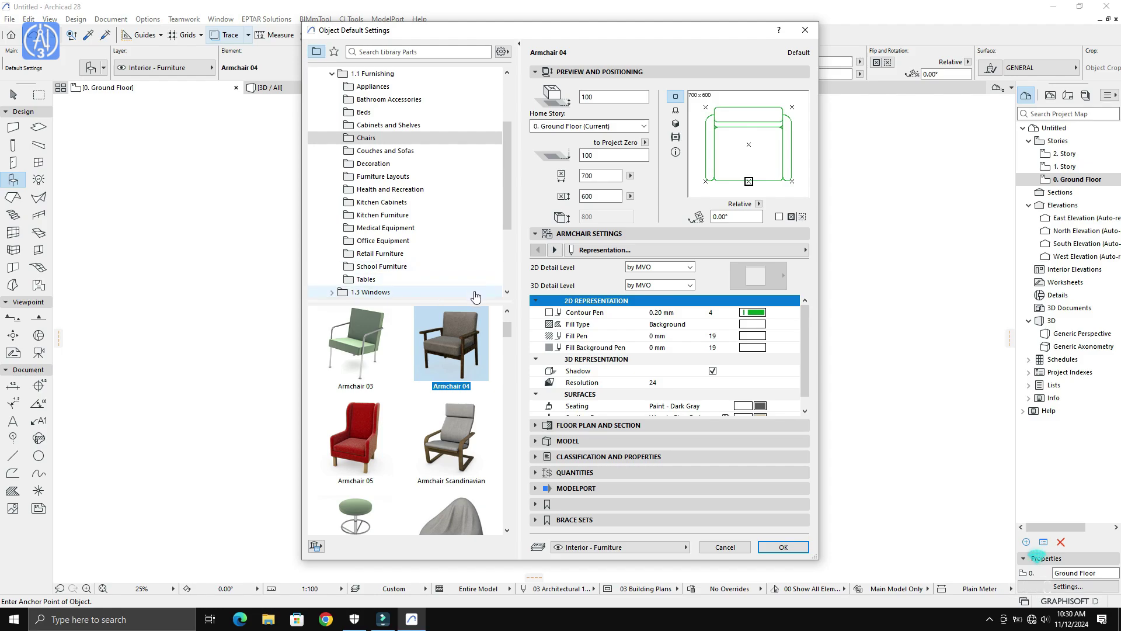
pyautogui.click(331, 74)
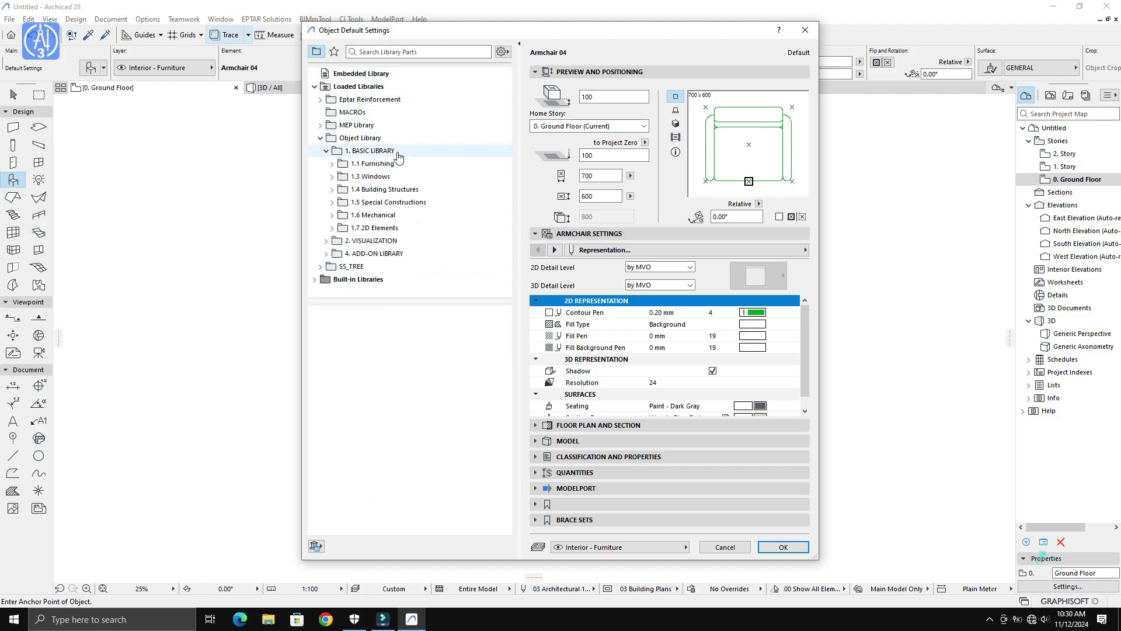
pyautogui.click(320, 99)
pyautogui.click(347, 116)
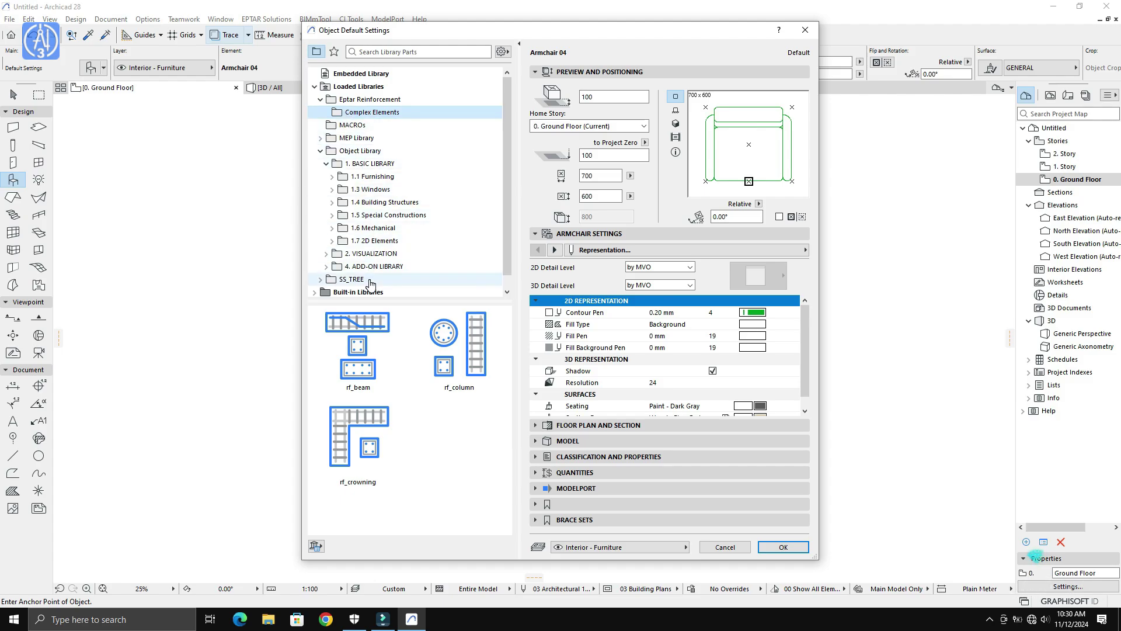
pyautogui.click(452, 486)
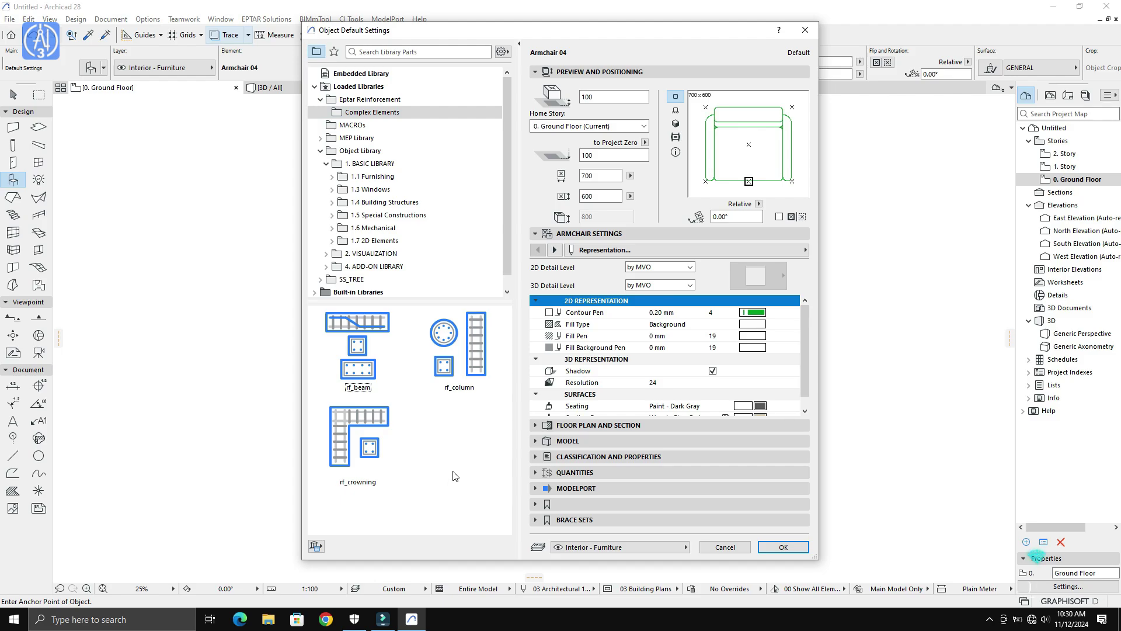
pyautogui.click(478, 376)
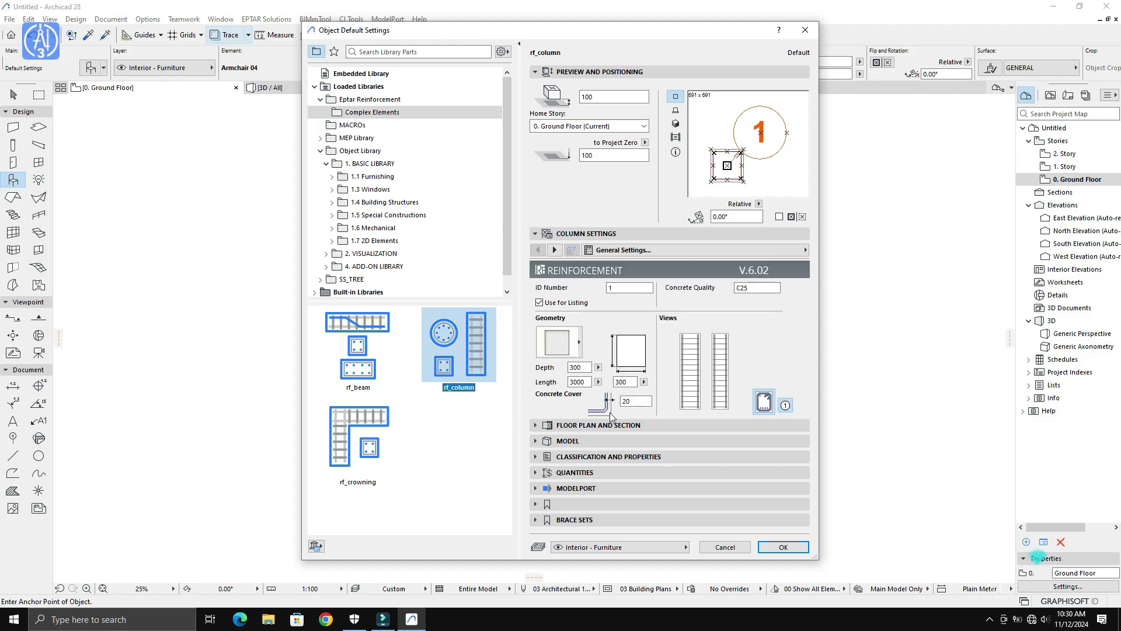
# Step: Accept rf_column as default, zoom in, and box-select the column with its numbered marker
pyautogui.click(782, 548)
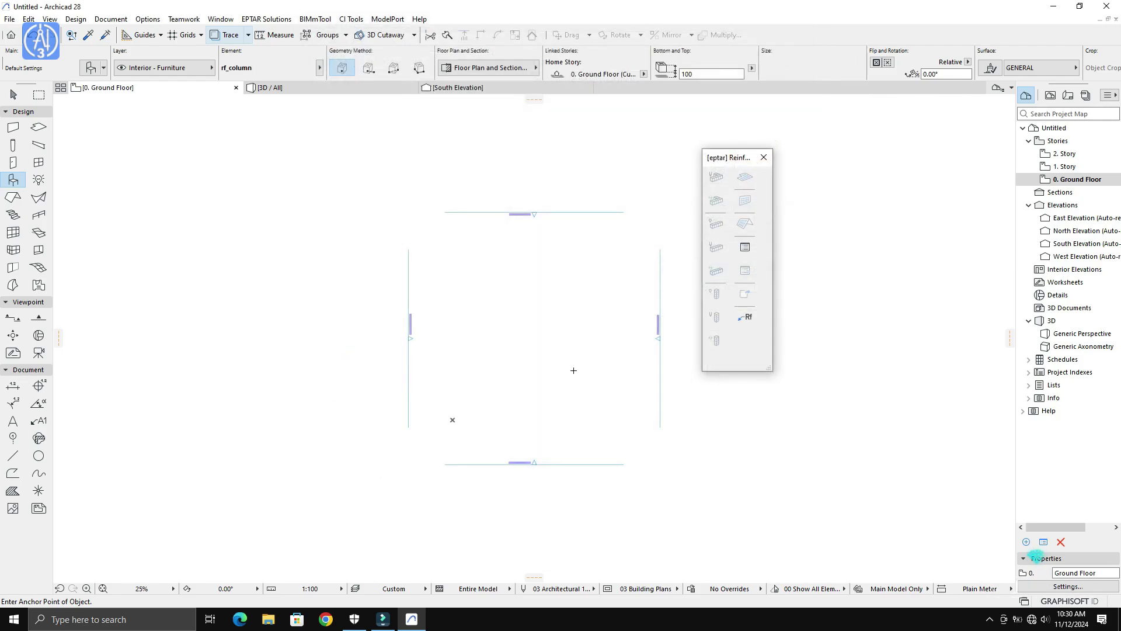
pyautogui.scroll(8, 519, 328)
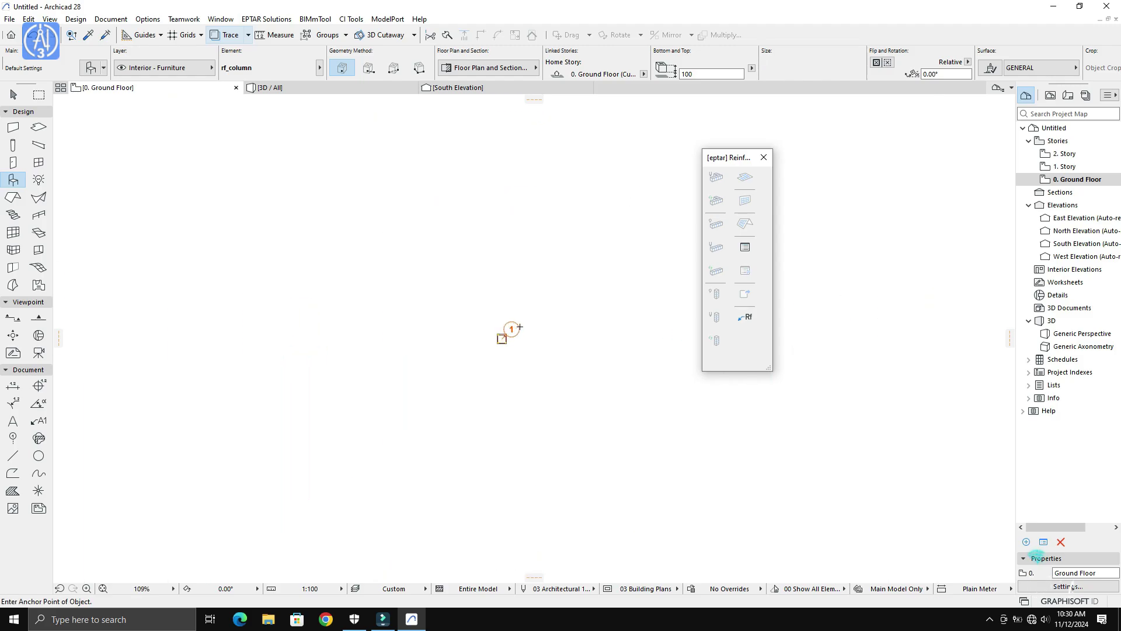
pyautogui.scroll(3, 519, 328)
pyautogui.scroll(3, 536, 322)
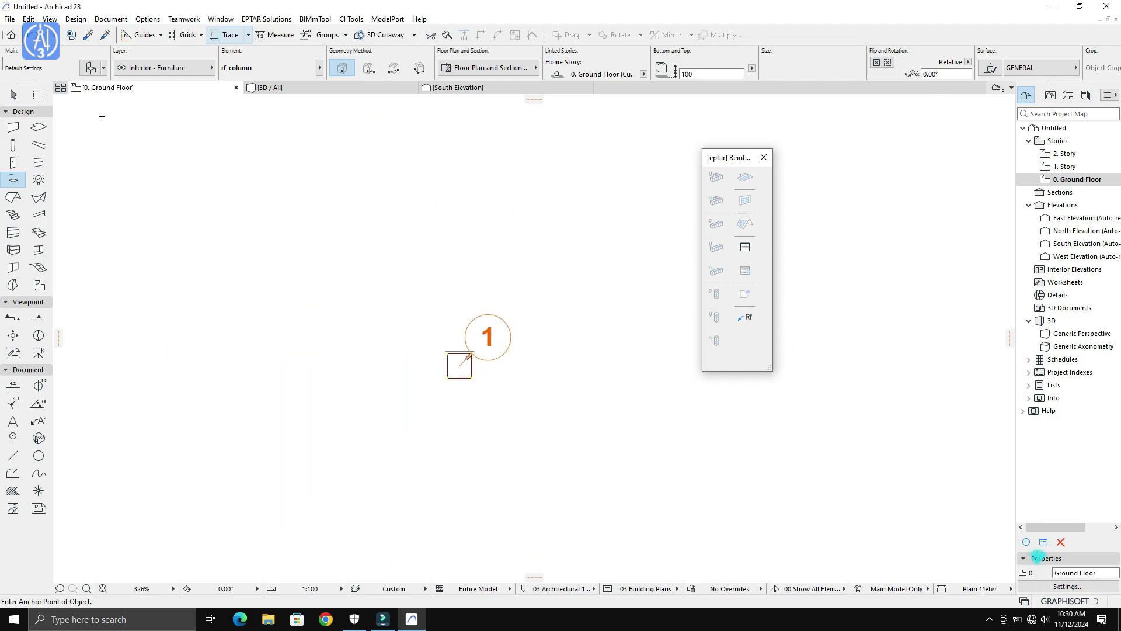
pyautogui.click(13, 94)
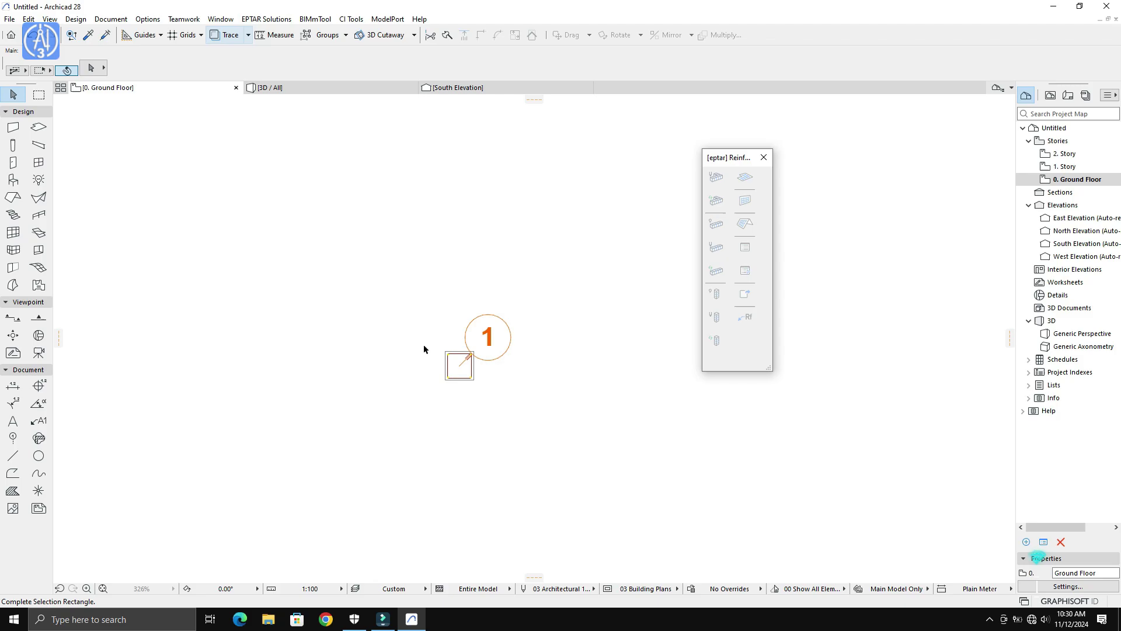
pyautogui.moveTo(424, 348); pyautogui.dragTo(496, 390)
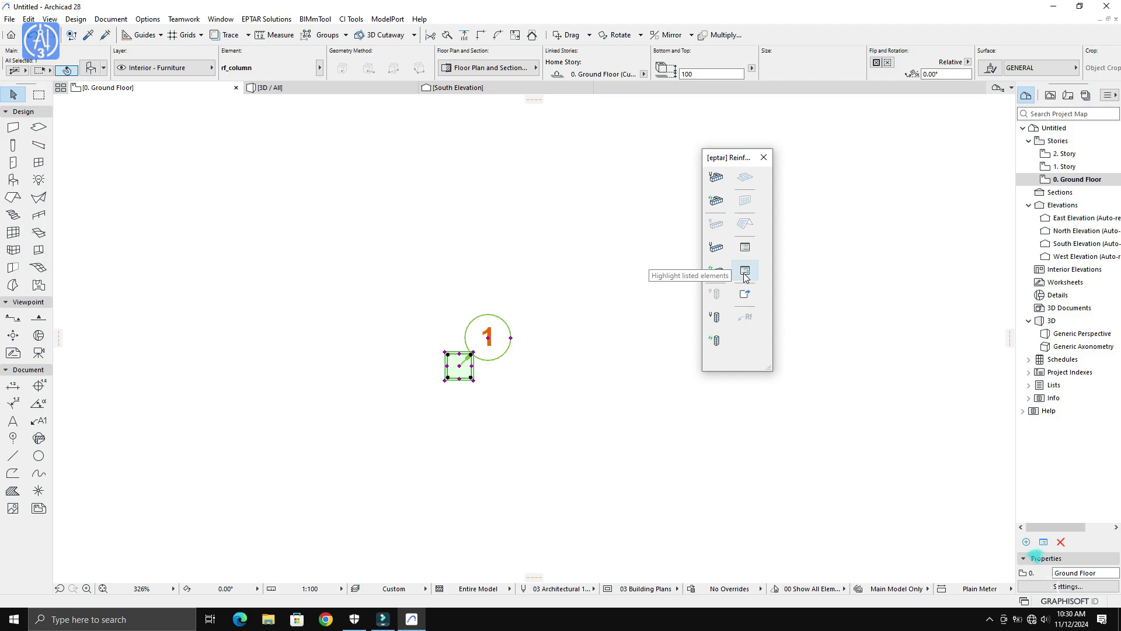
# Step: Place a cutting list named 'contoh' below the column, listing three bar types totalling 12.71 kg
pyautogui.click(747, 251)
pyautogui.write('contoh')
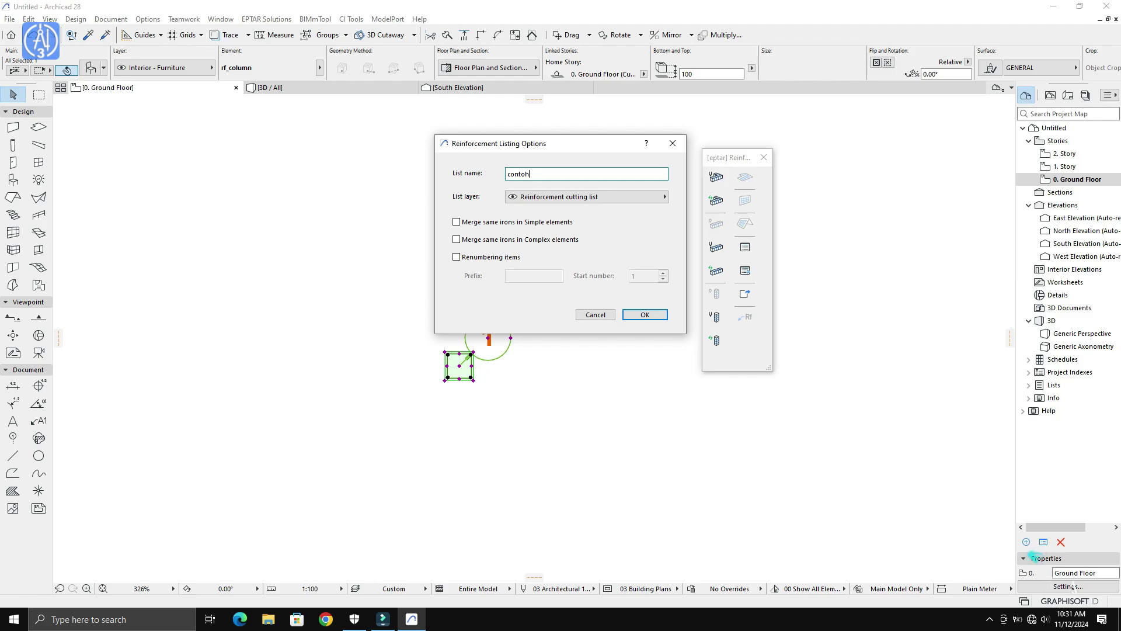
pyautogui.click(662, 313)
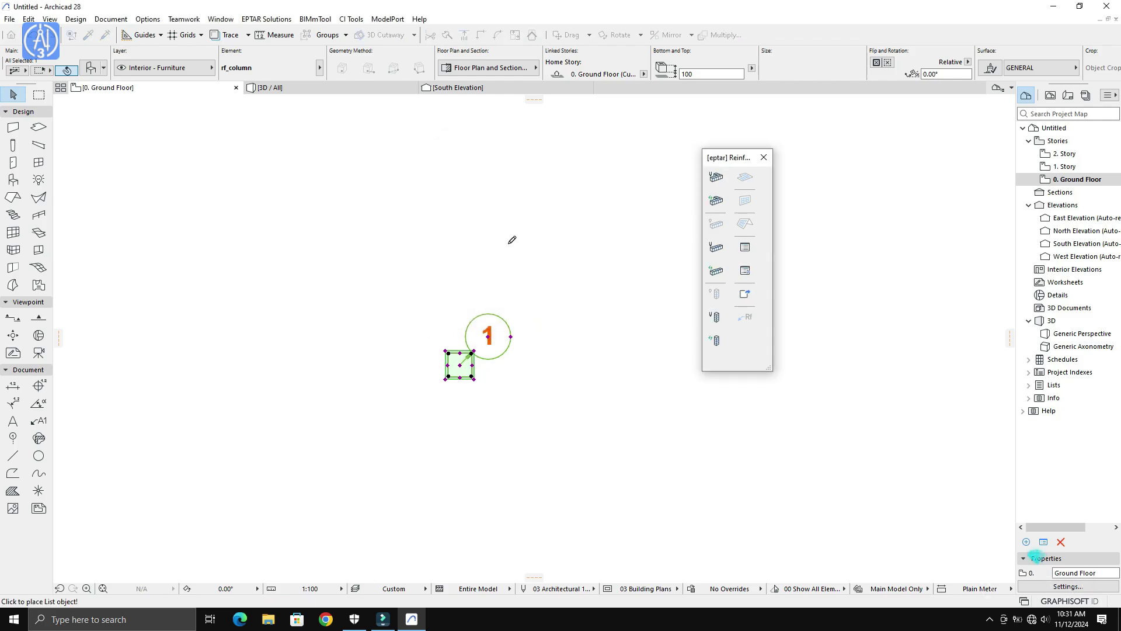
pyautogui.click(390, 315)
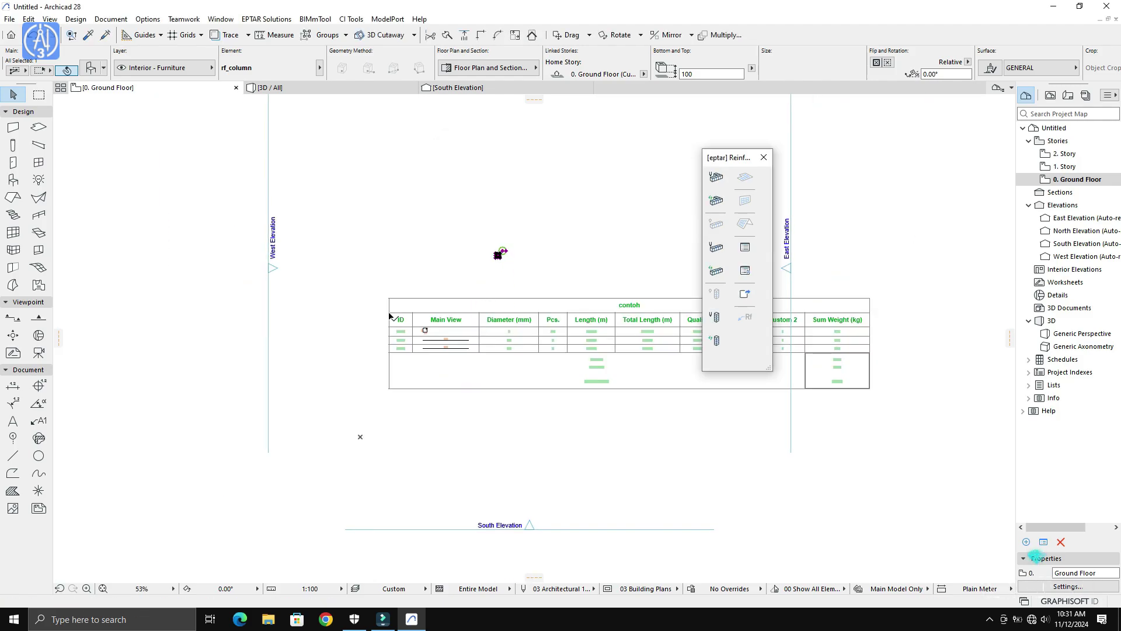
pyautogui.moveTo(731, 158); pyautogui.dragTo(912, 136)
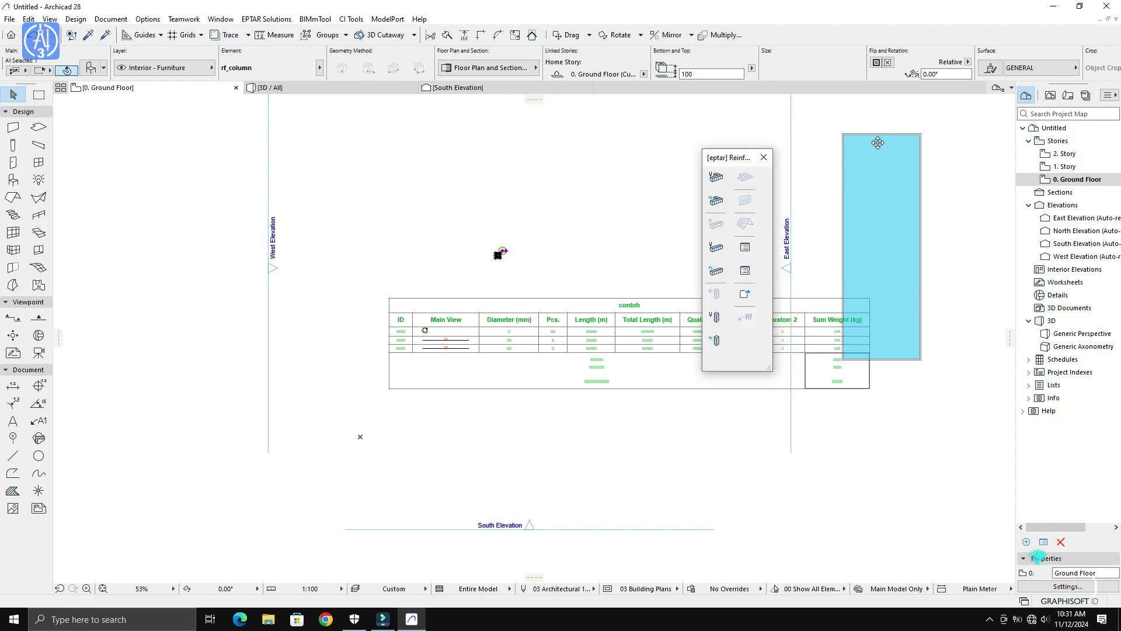
pyautogui.scroll(3, 789, 308)
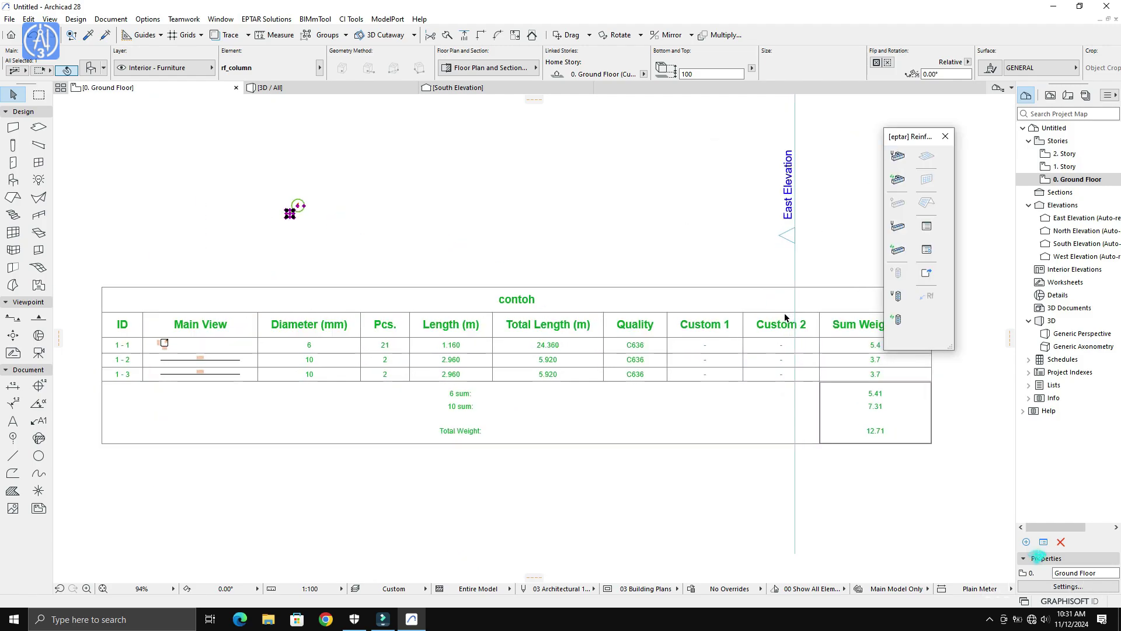
pyautogui.scroll(2, 787, 312)
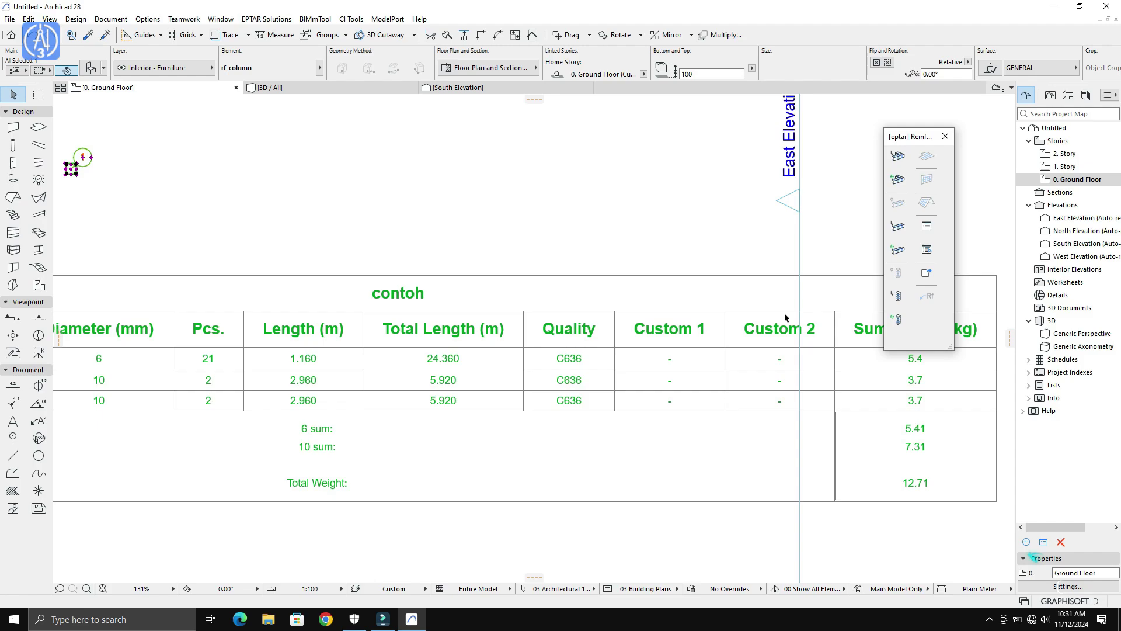
pyautogui.scroll(-2, 785, 314)
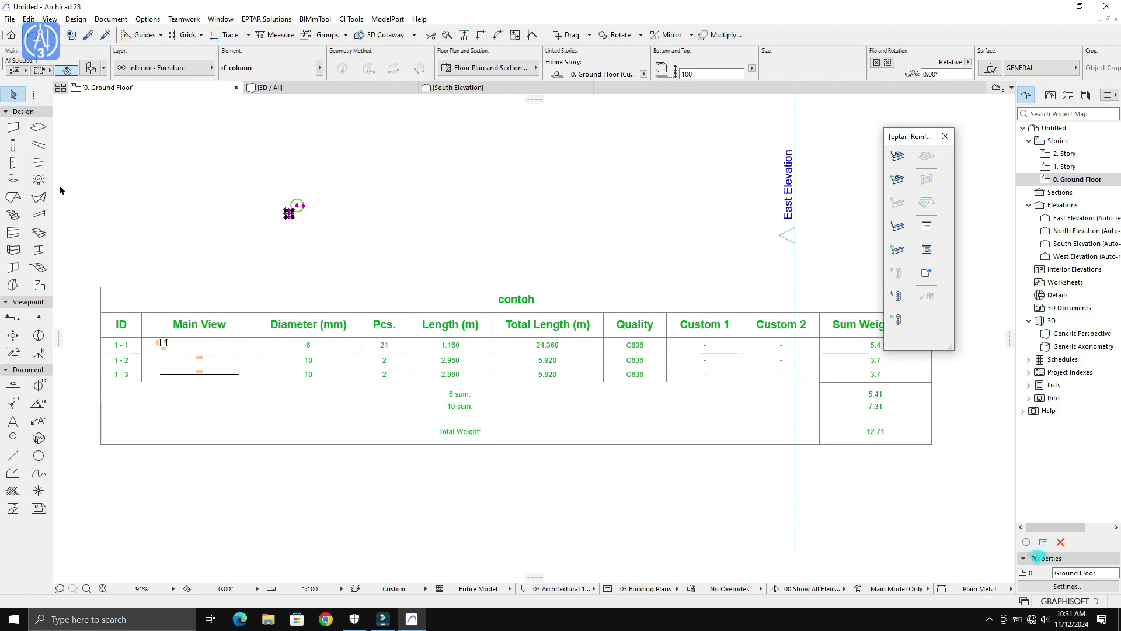
# Step: Open the placed column's object settings and browse the Eptar Reinforcement and Built-in Libraries folders
pyautogui.click(266, 19)
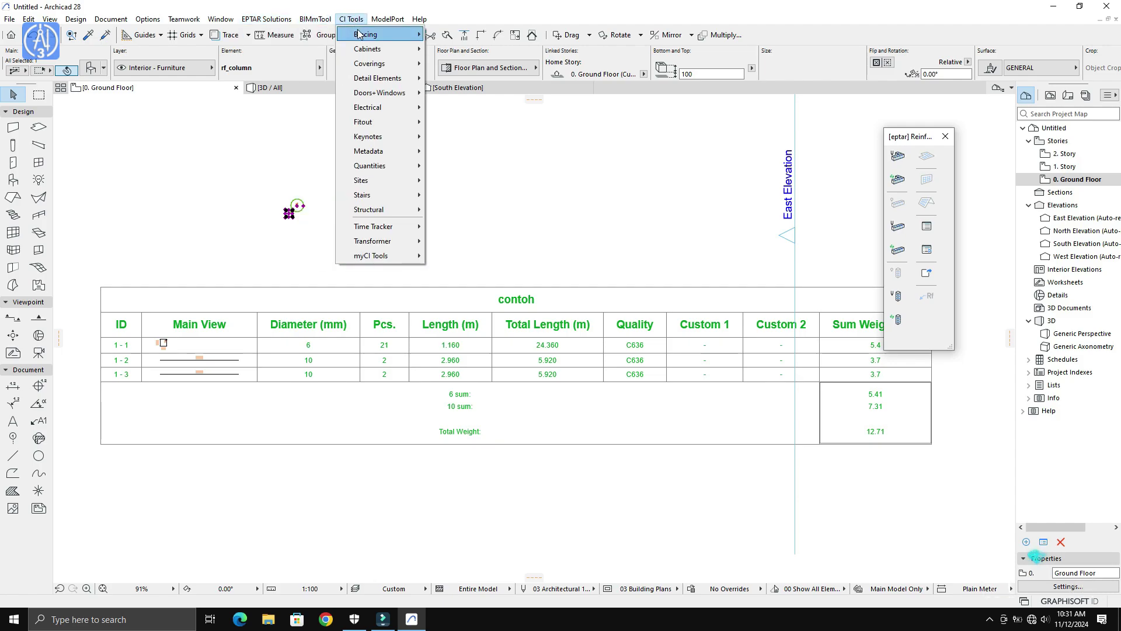
pyautogui.moveTo(365, 34)
pyautogui.click(97, 74)
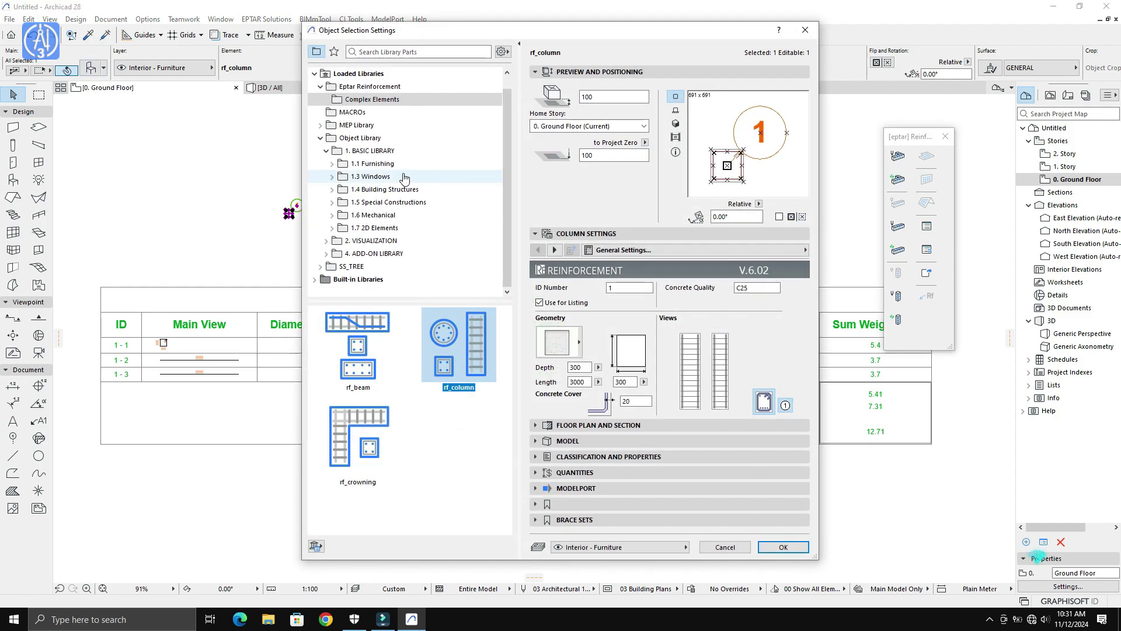
pyautogui.click(322, 87)
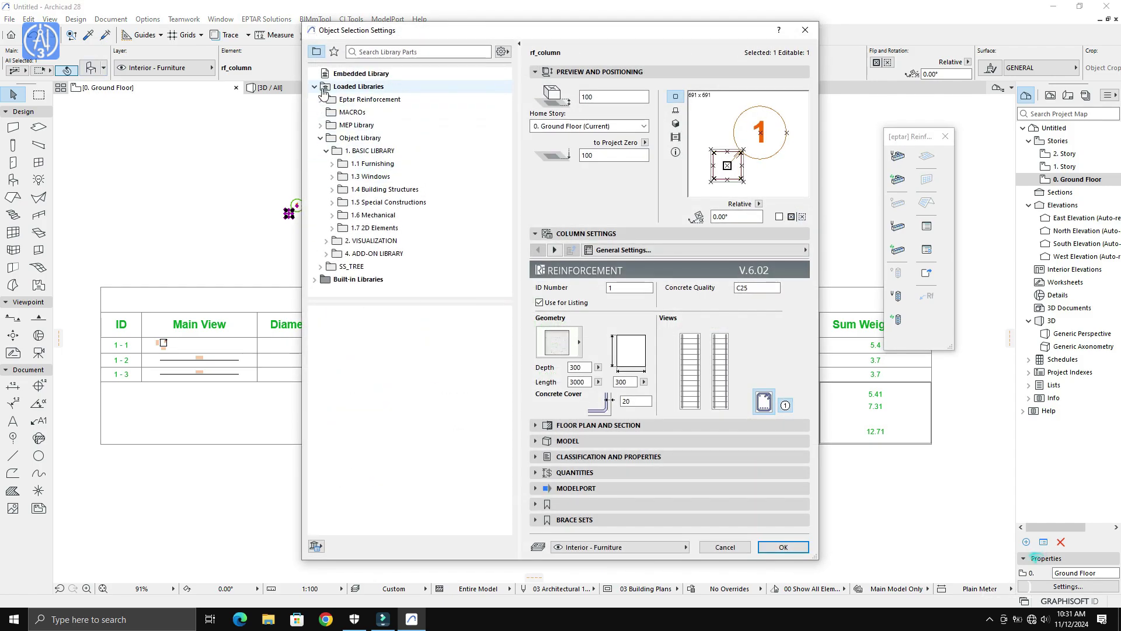
pyautogui.click(315, 280)
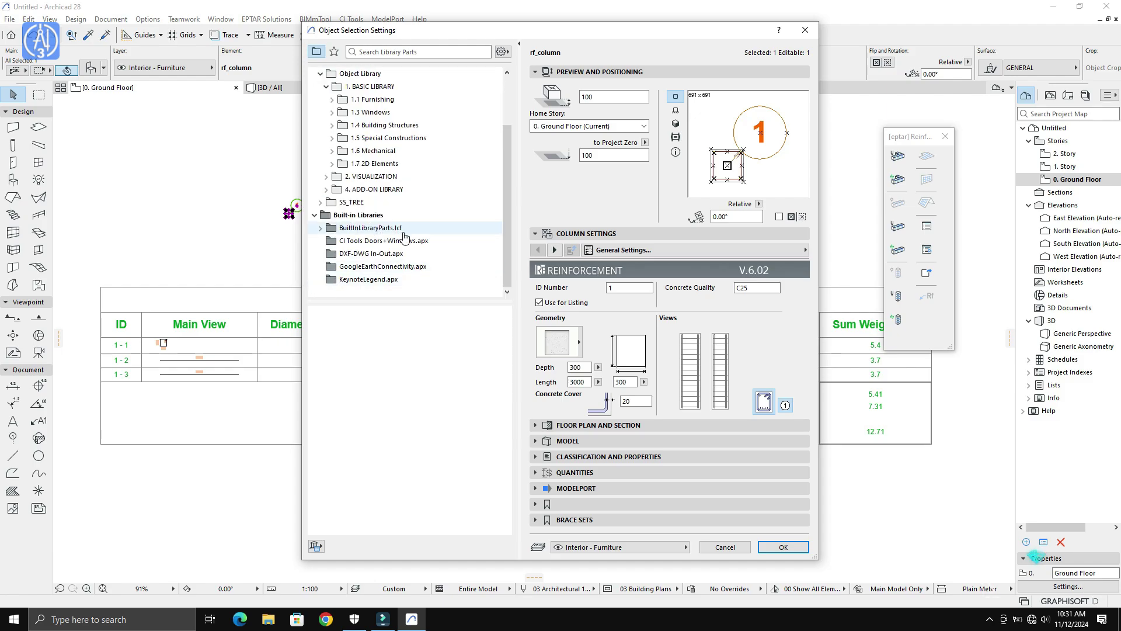
pyautogui.scroll(3, 404, 236)
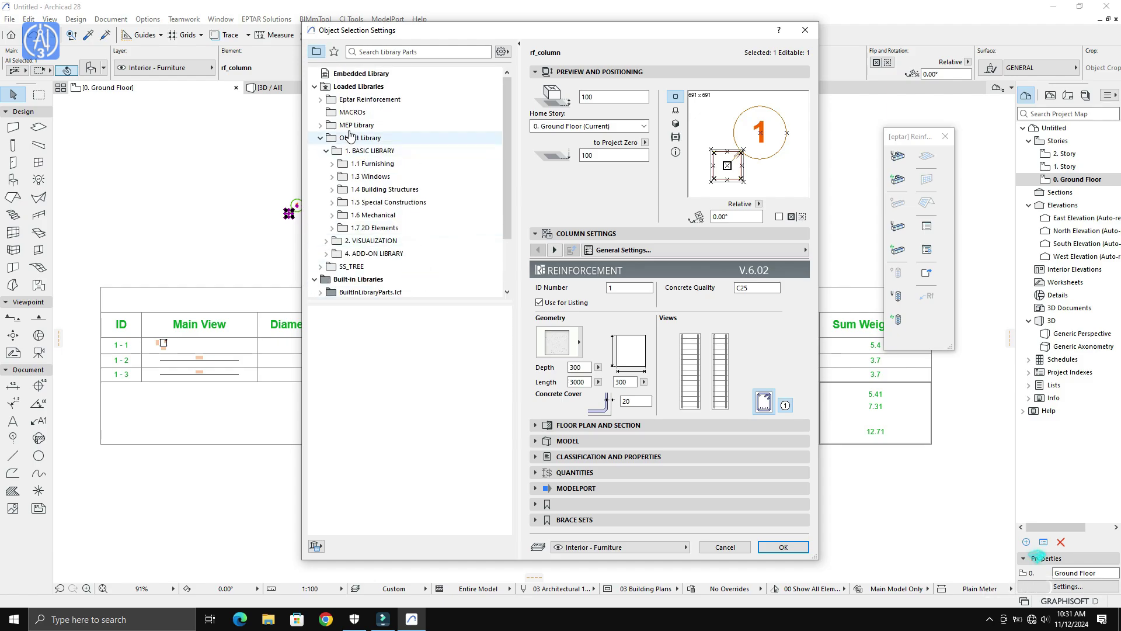
pyautogui.click(320, 99)
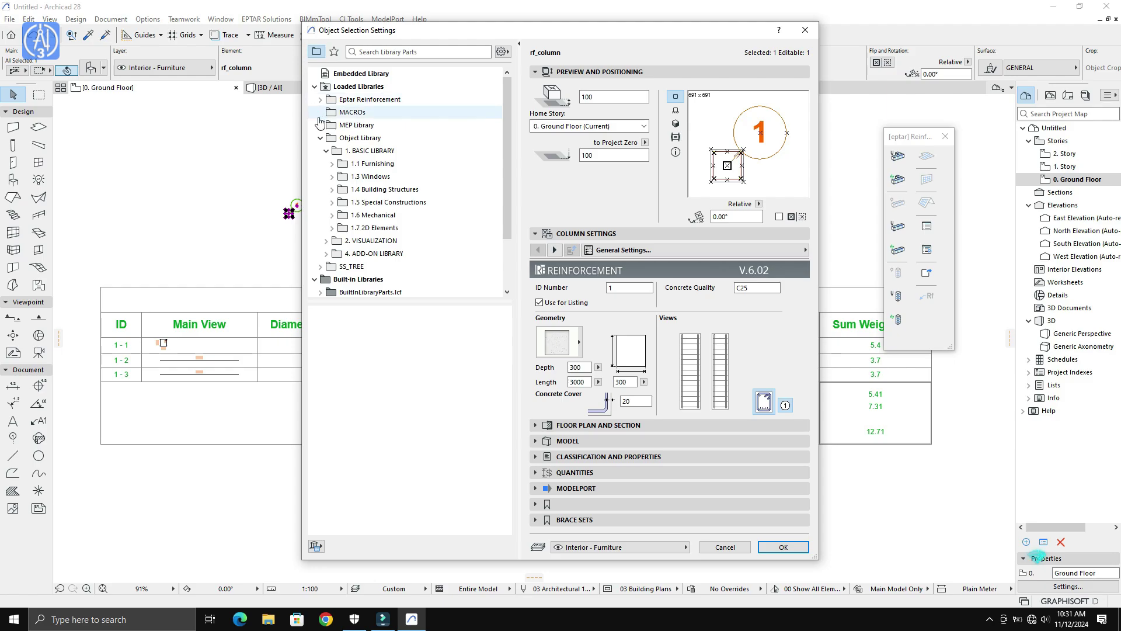
# Step: Check the MEP Library and SS_TREE folders, then open the Library Manager
pyautogui.click(320, 125)
pyautogui.click(320, 125)
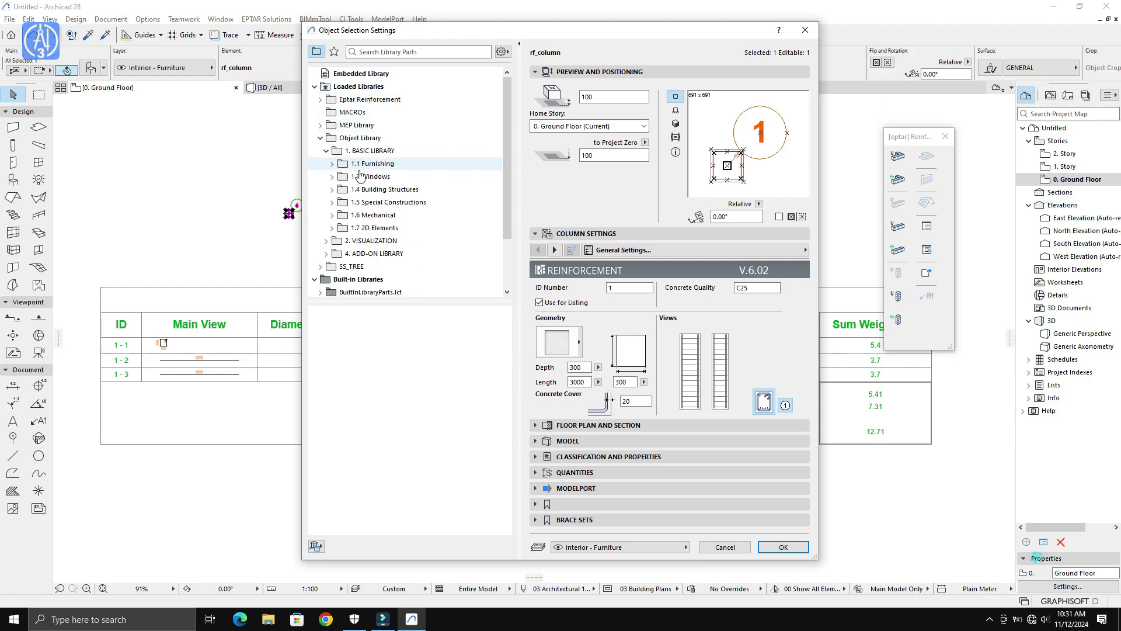
pyautogui.scroll(-2, 360, 175)
pyautogui.click(321, 202)
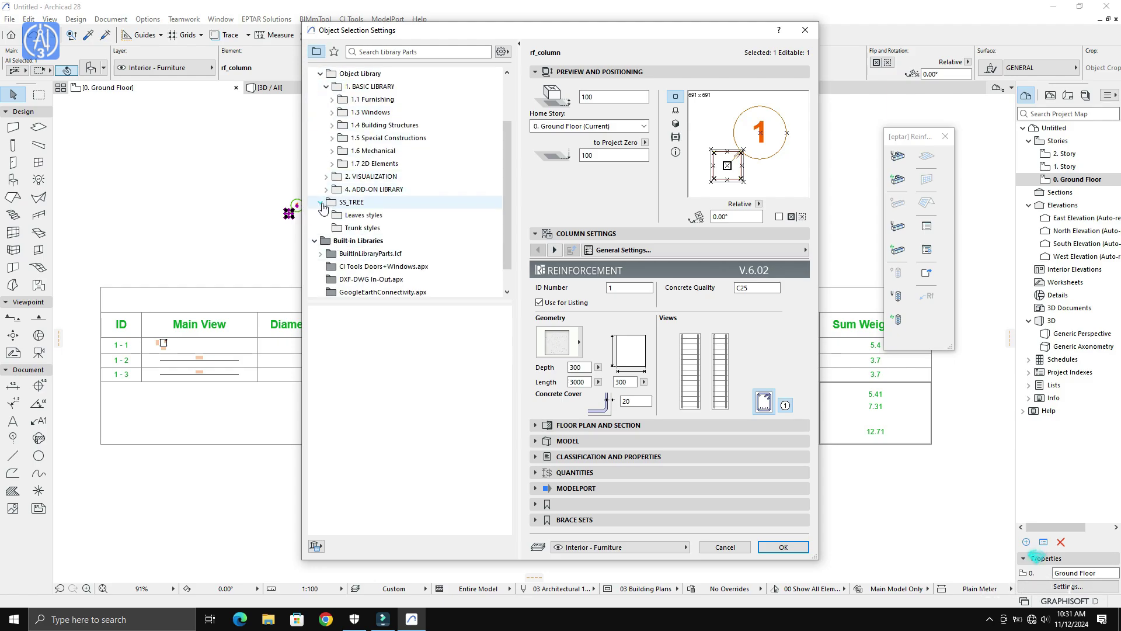
pyautogui.click(320, 202)
pyautogui.click(317, 545)
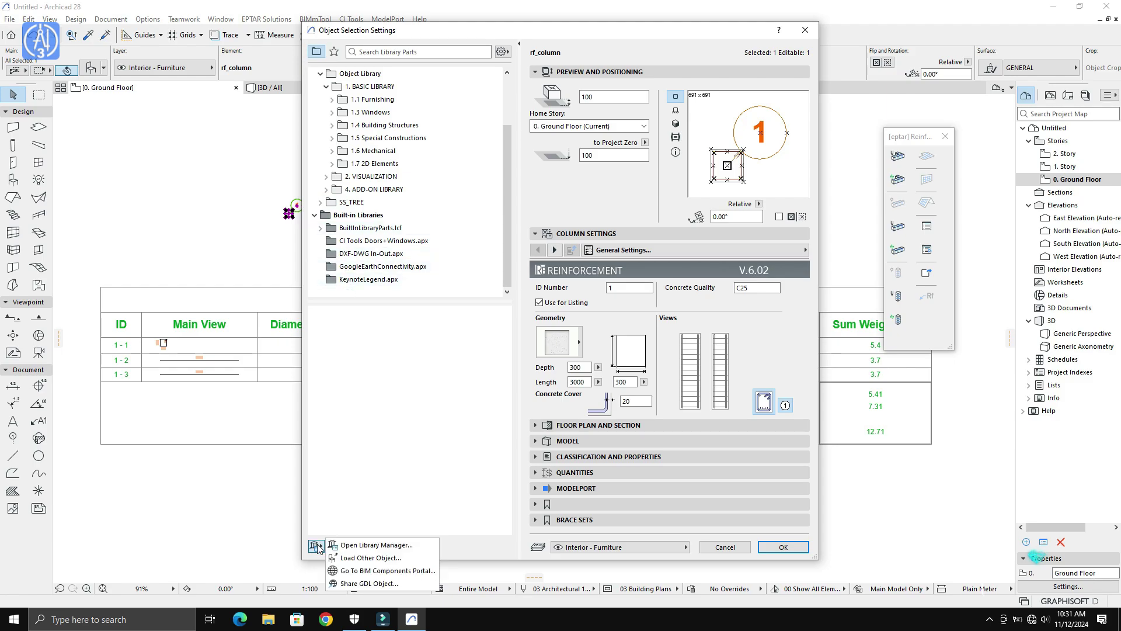
pyautogui.click(350, 545)
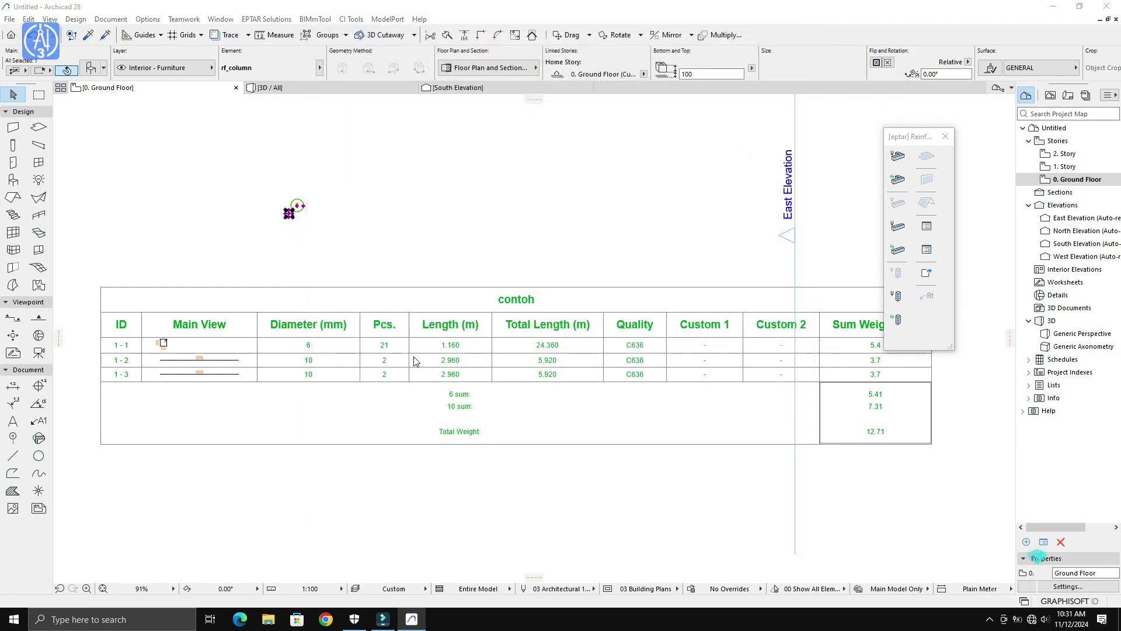
# Step: Scroll the project libraries, view Cadimage's Interface Images under Embedded Library, then cancel the Library Manager
pyautogui.scroll(-2, 423, 266)
pyautogui.scroll(-3, 422, 266)
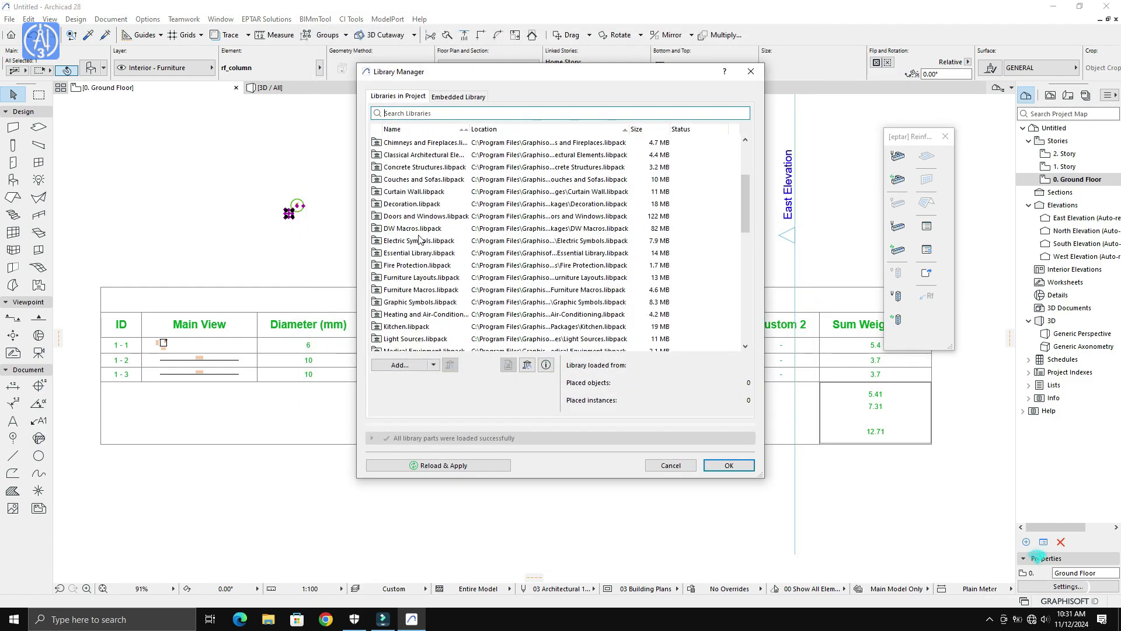
pyautogui.scroll(-3, 422, 266)
pyautogui.moveTo(744, 249)
pyautogui.mouseDown()
pyautogui.moveTo(745, 336)
pyautogui.moveTo(747, 268)
pyautogui.mouseUp()
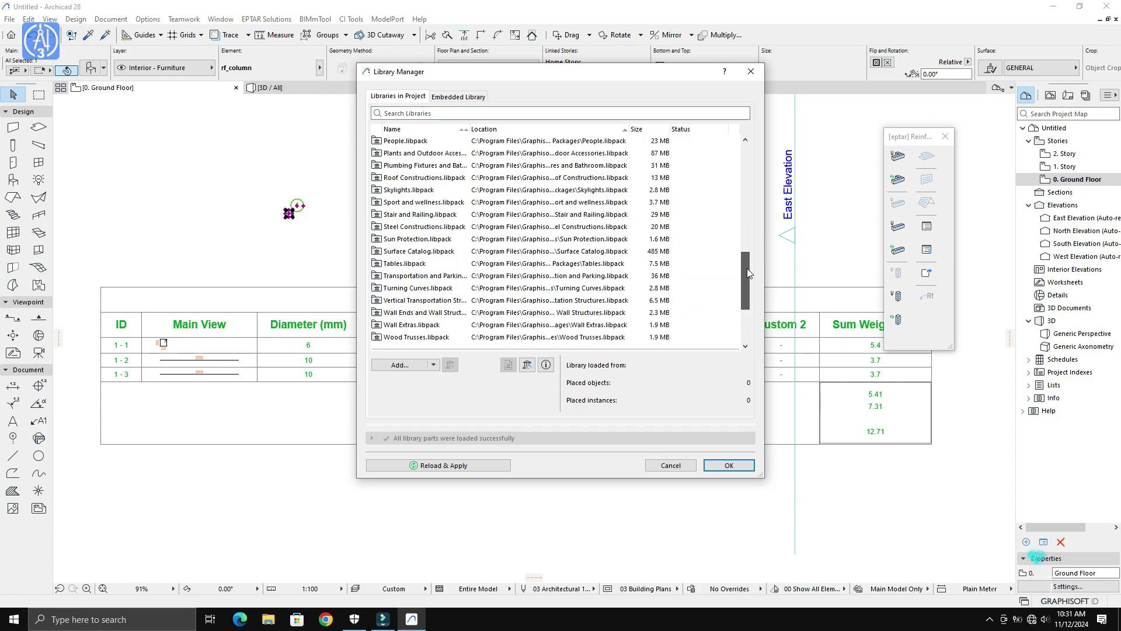
pyautogui.click(451, 99)
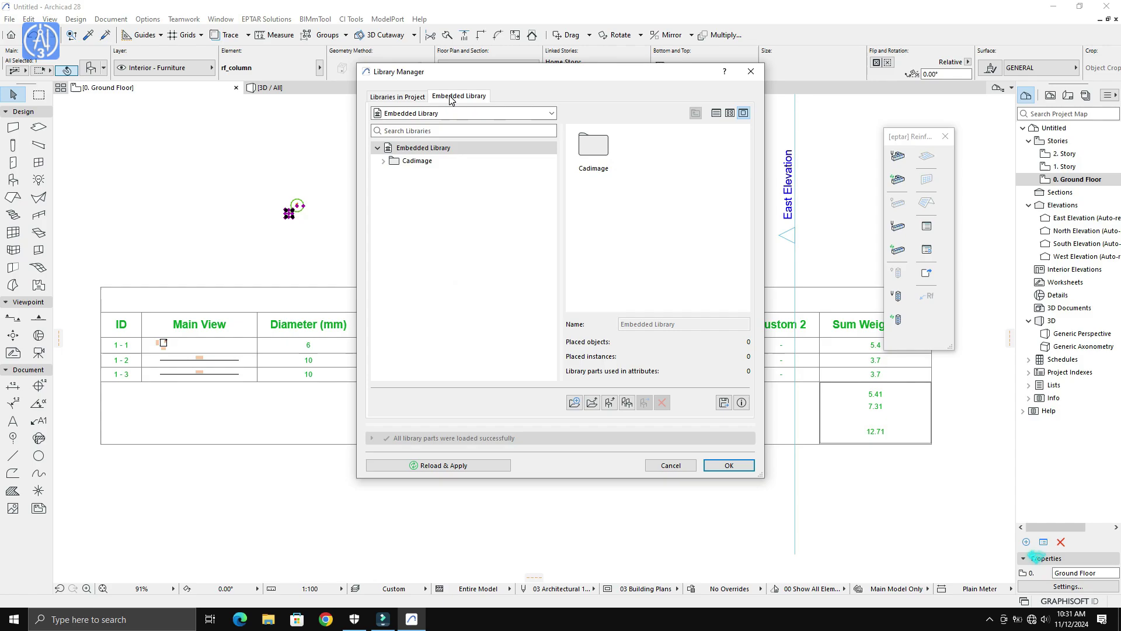
pyautogui.click(383, 161)
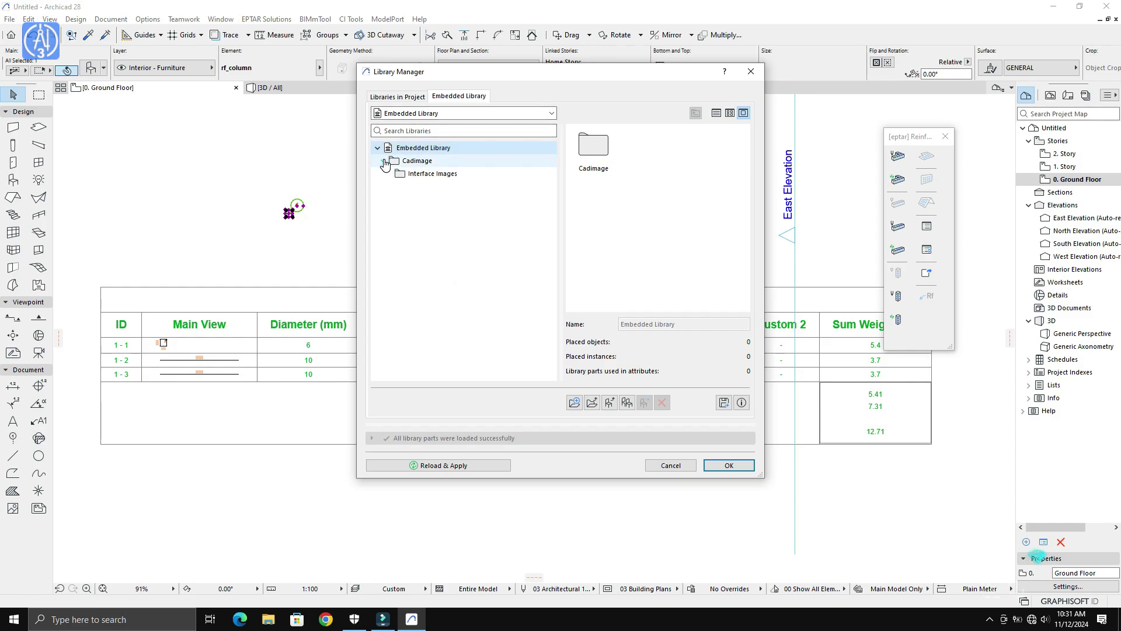
pyautogui.click(411, 174)
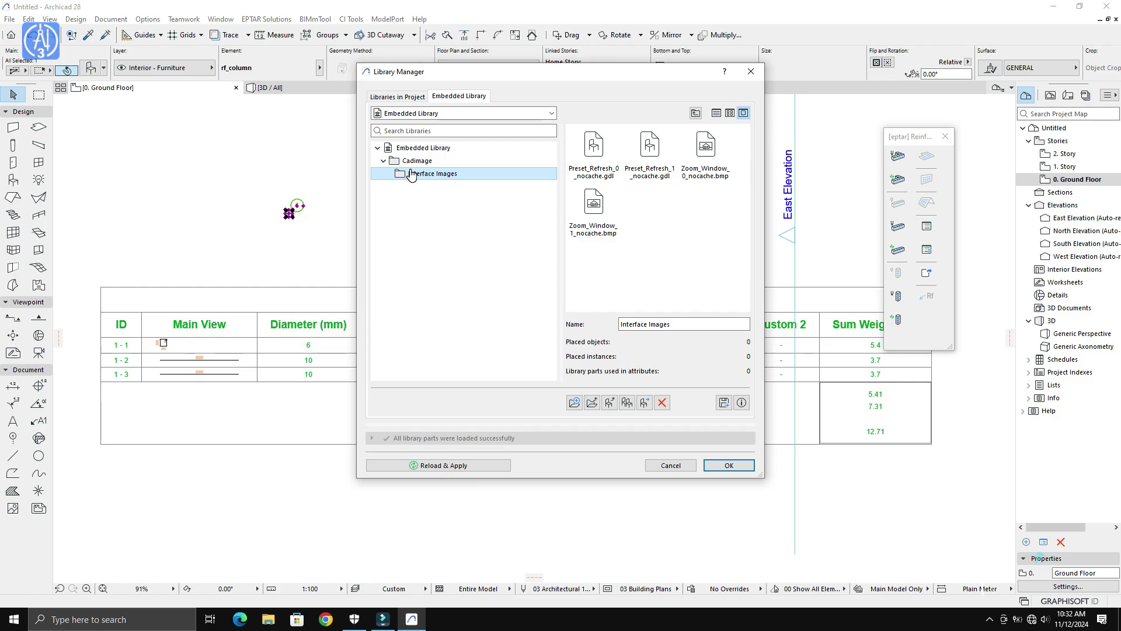
pyautogui.click(671, 465)
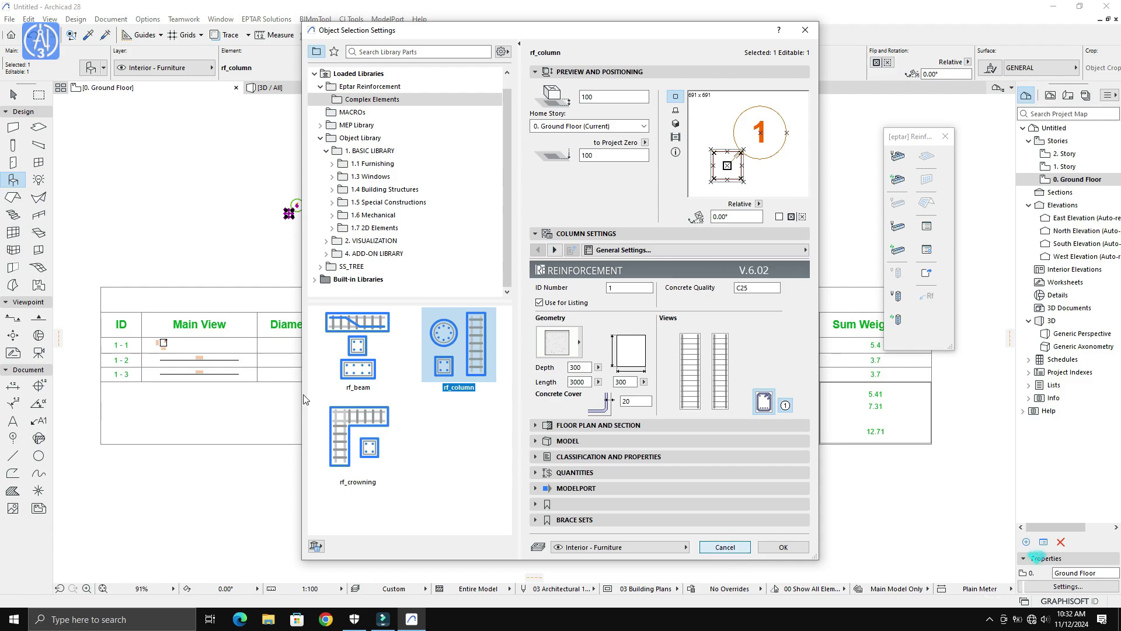
# Step: Browse Built-in Libraries, select the CI Tools Schedule Object Template, and expand MACROs and 2. VISUALIZATION
pyautogui.click(317, 280)
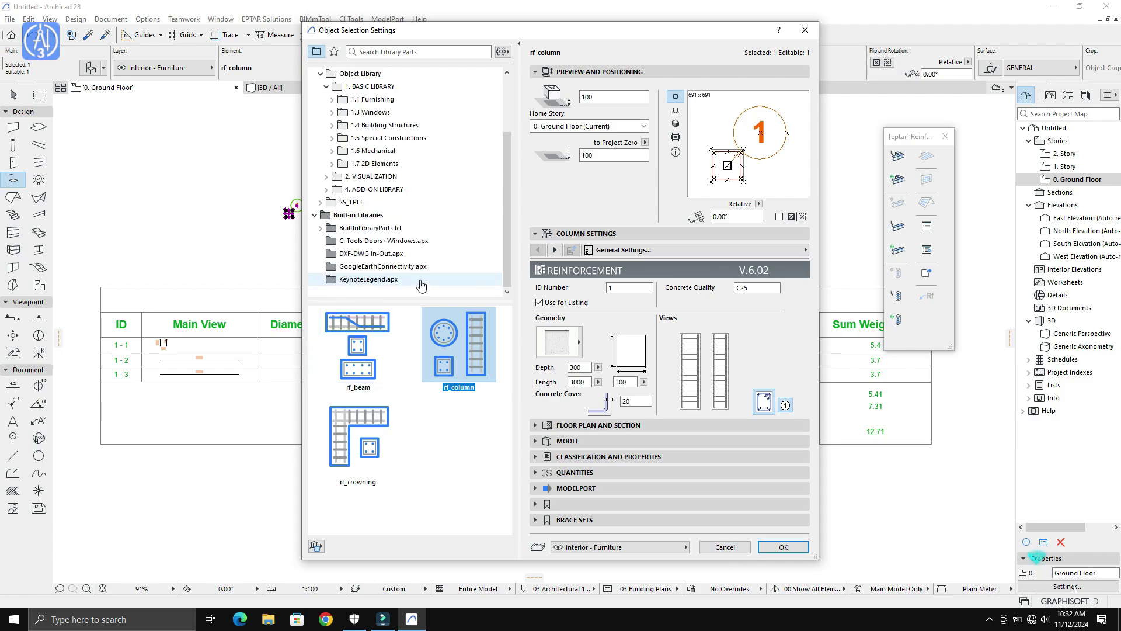
pyautogui.click(409, 243)
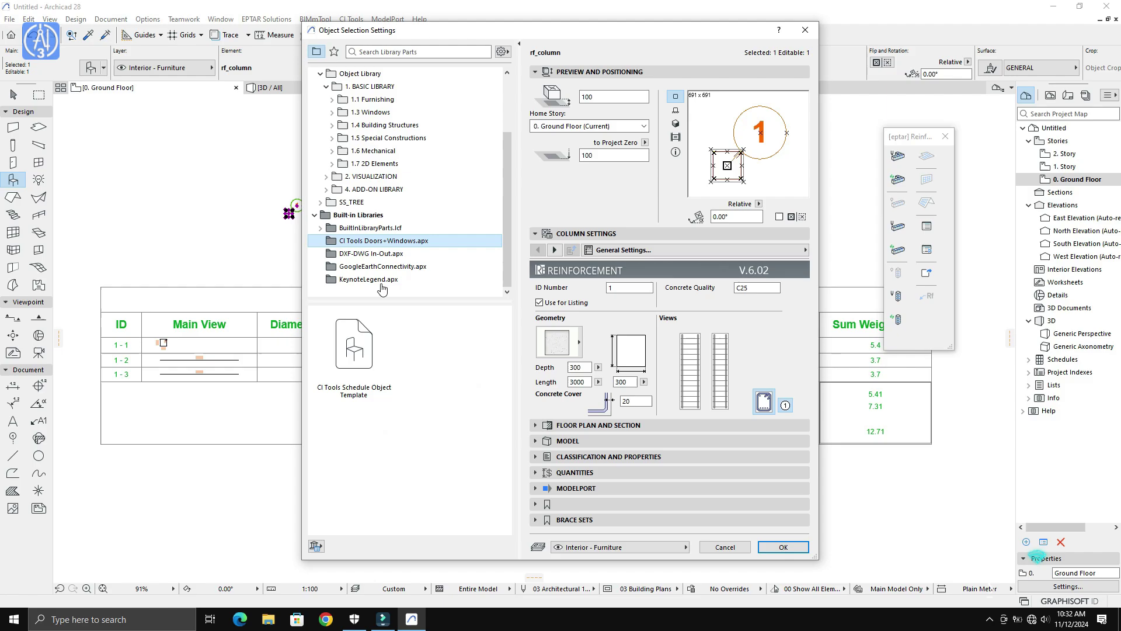
pyautogui.click(354, 351)
pyautogui.scroll(2, 407, 221)
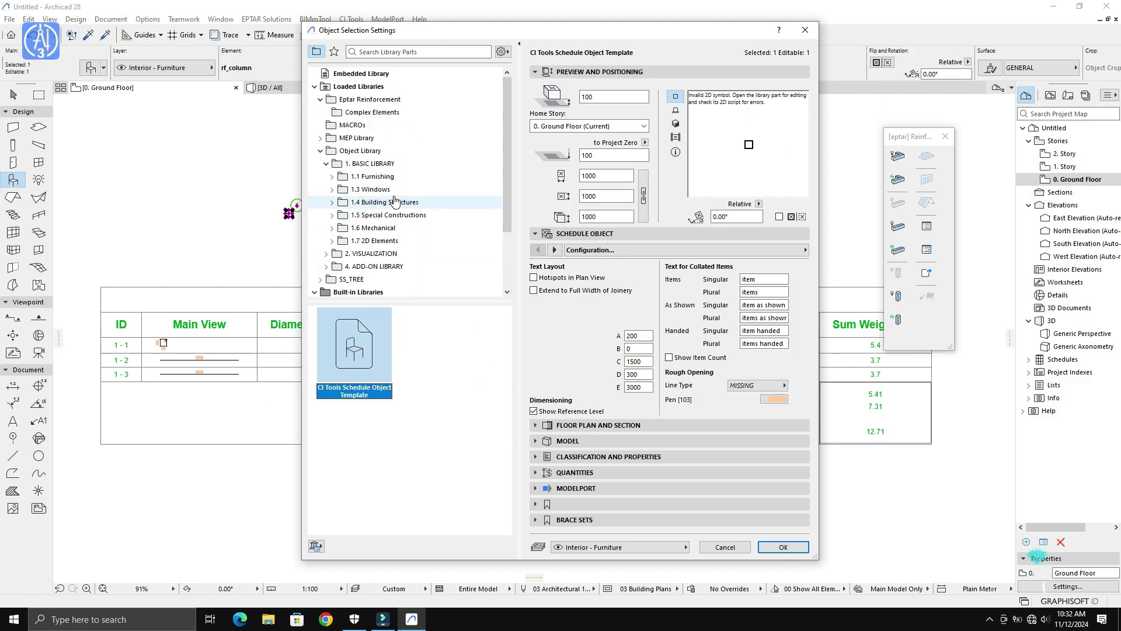
pyautogui.click(332, 125)
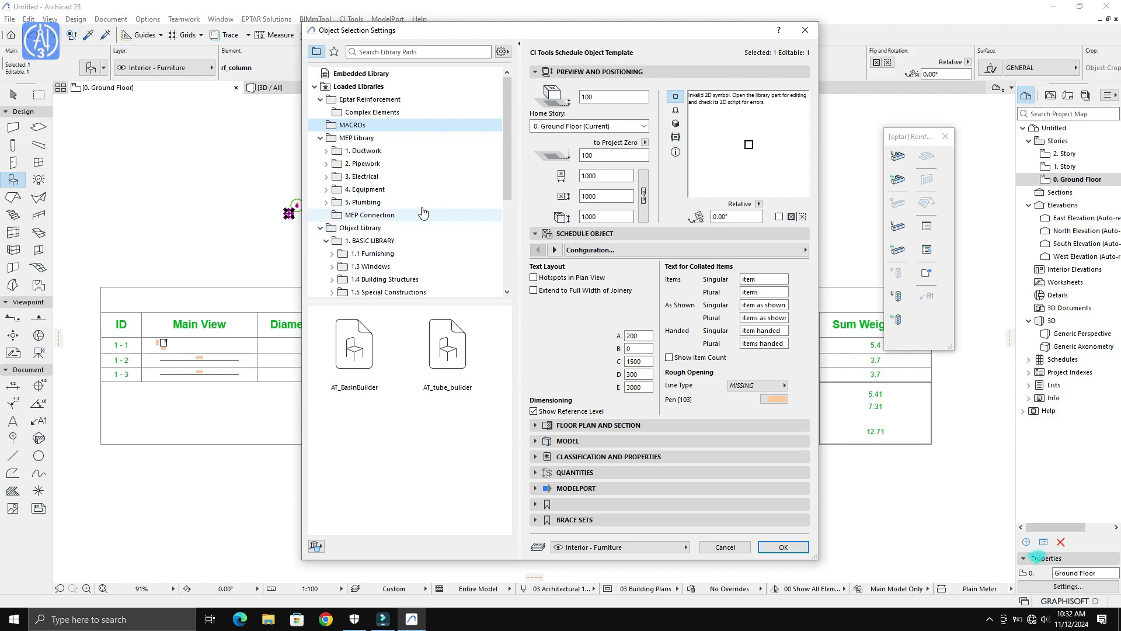
pyautogui.scroll(-3, 426, 212)
pyautogui.click(326, 215)
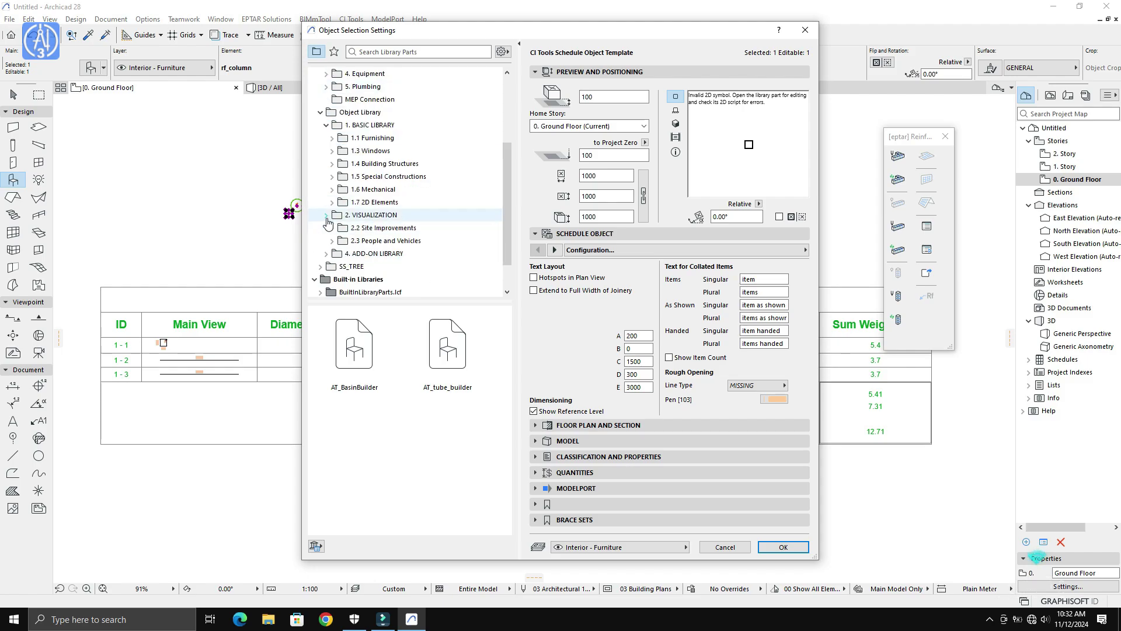
pyautogui.scroll(3, 379, 233)
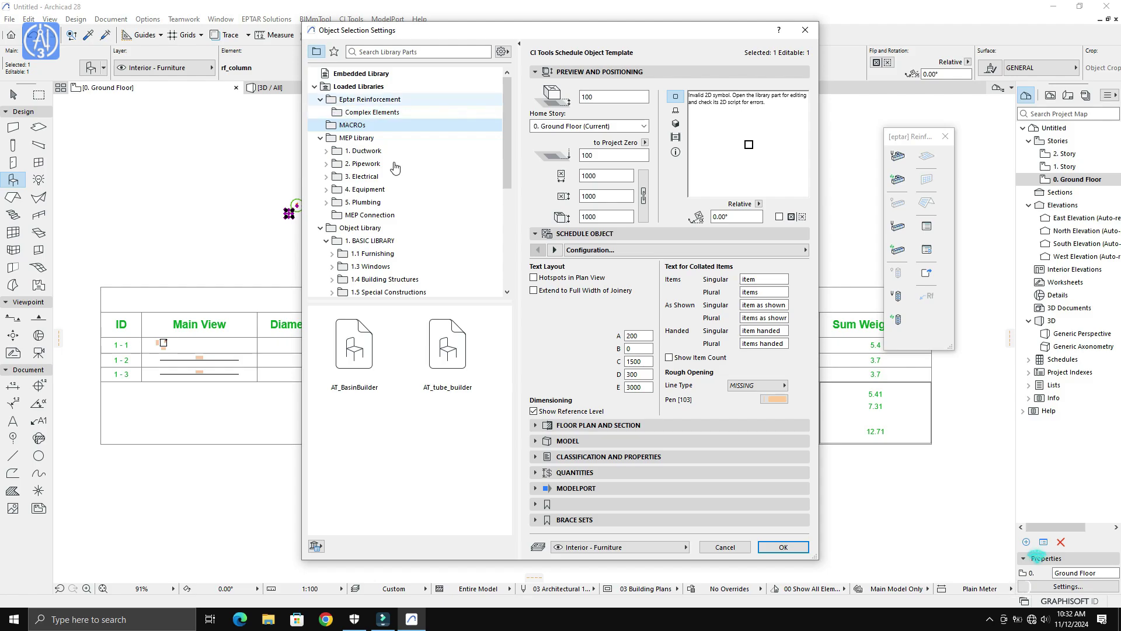
# Step: Close the object selection settings and the eptar Reinforcement palette
pyautogui.click(805, 30)
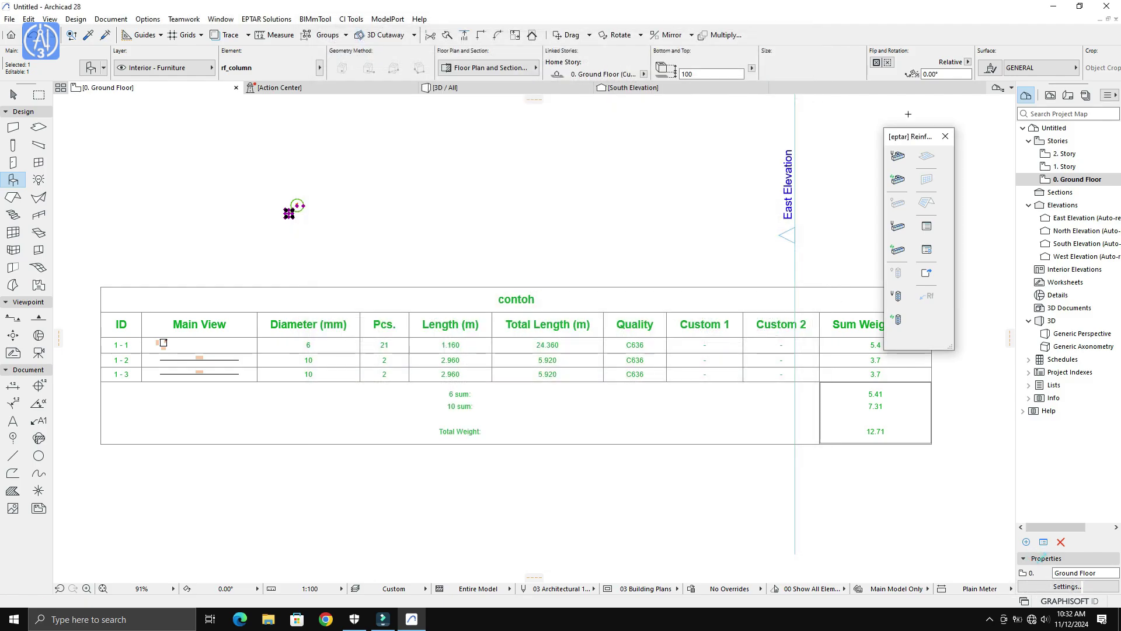
pyautogui.click(945, 136)
pyautogui.scroll(-4, 549, 287)
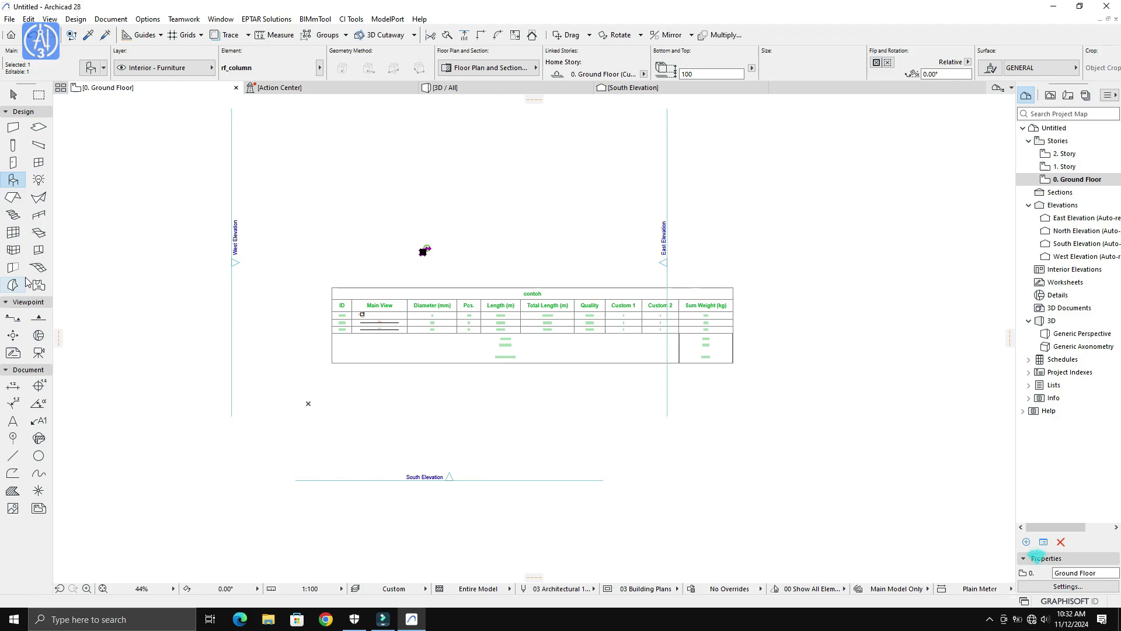
# Step: In Object Settings, collapse Eptar Reinforcement and MEP Library, then browse Embedded Library and MACROs
pyautogui.click(97, 72)
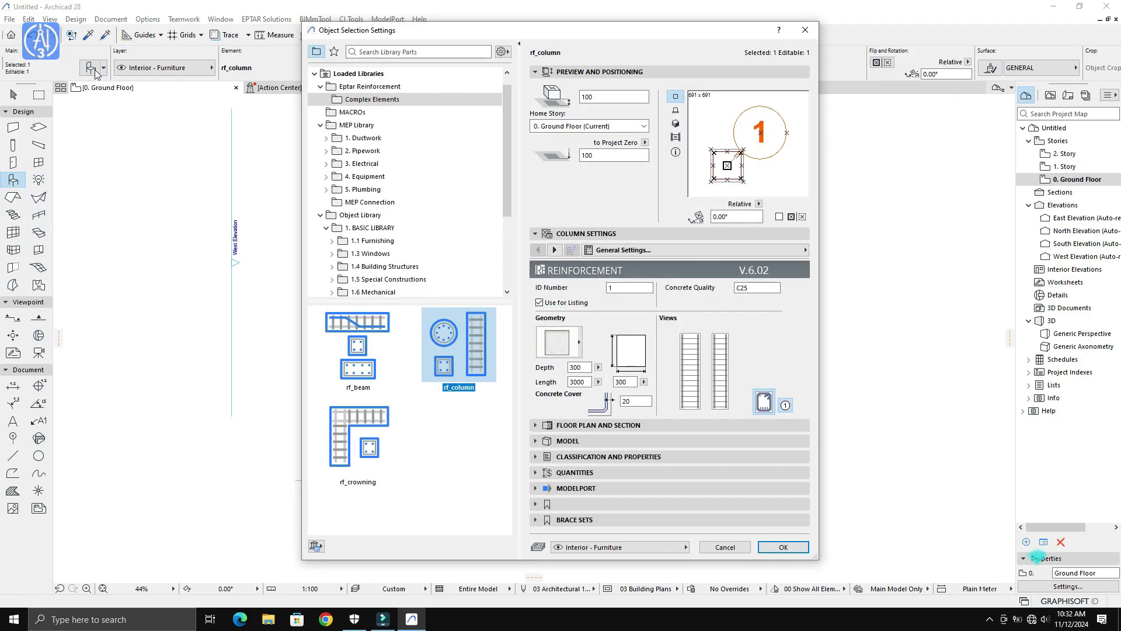
pyautogui.click(320, 86)
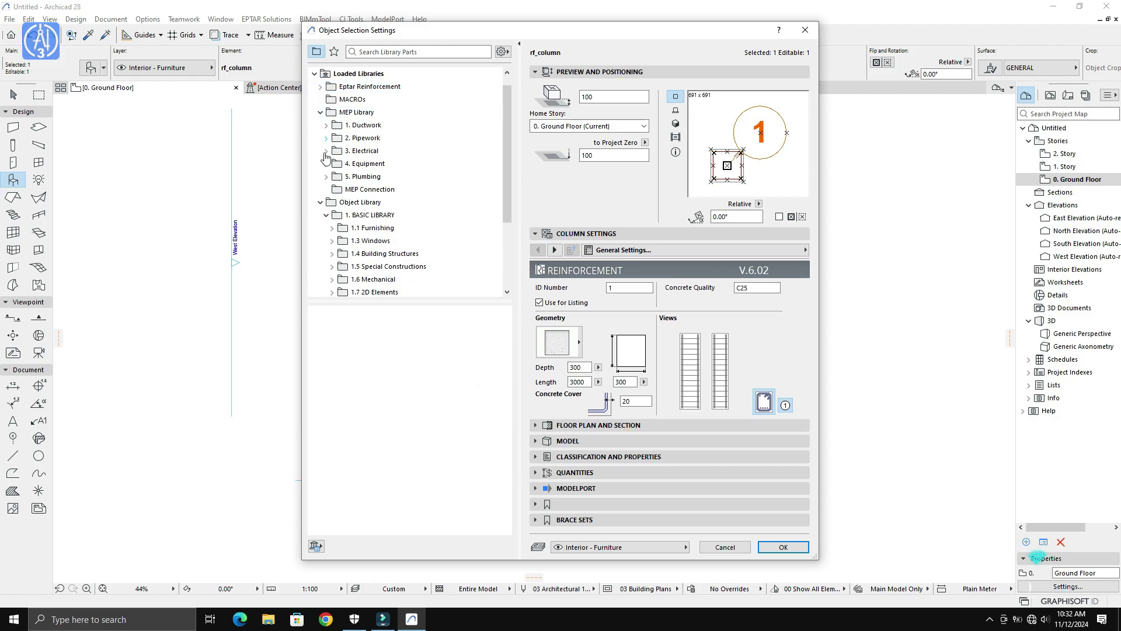
pyautogui.click(320, 113)
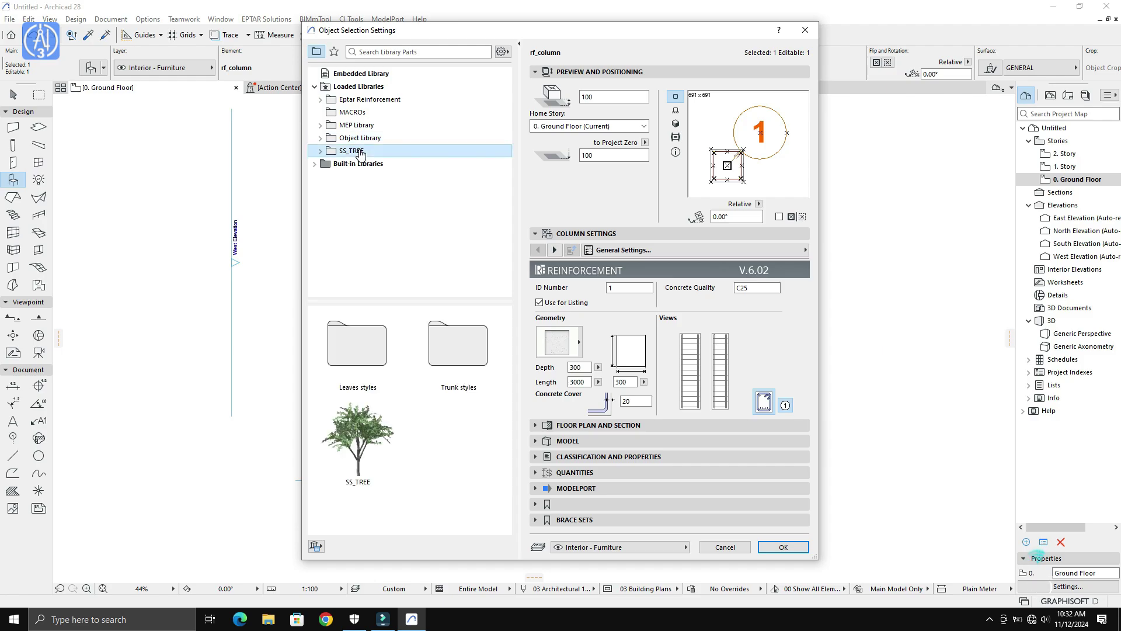
pyautogui.click(377, 74)
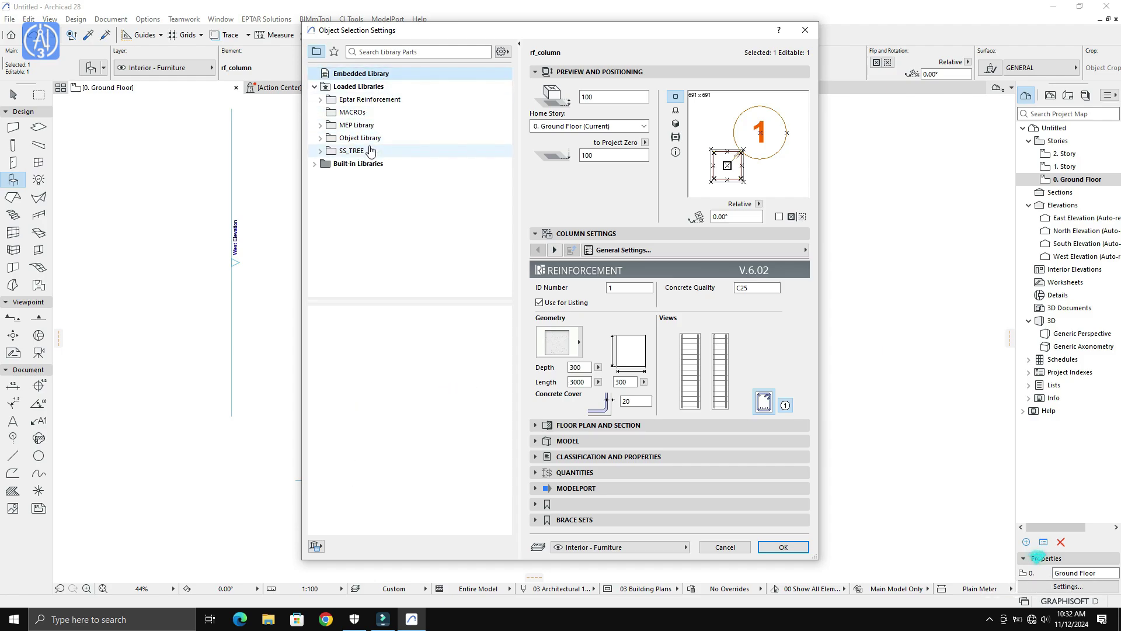
pyautogui.click(333, 116)
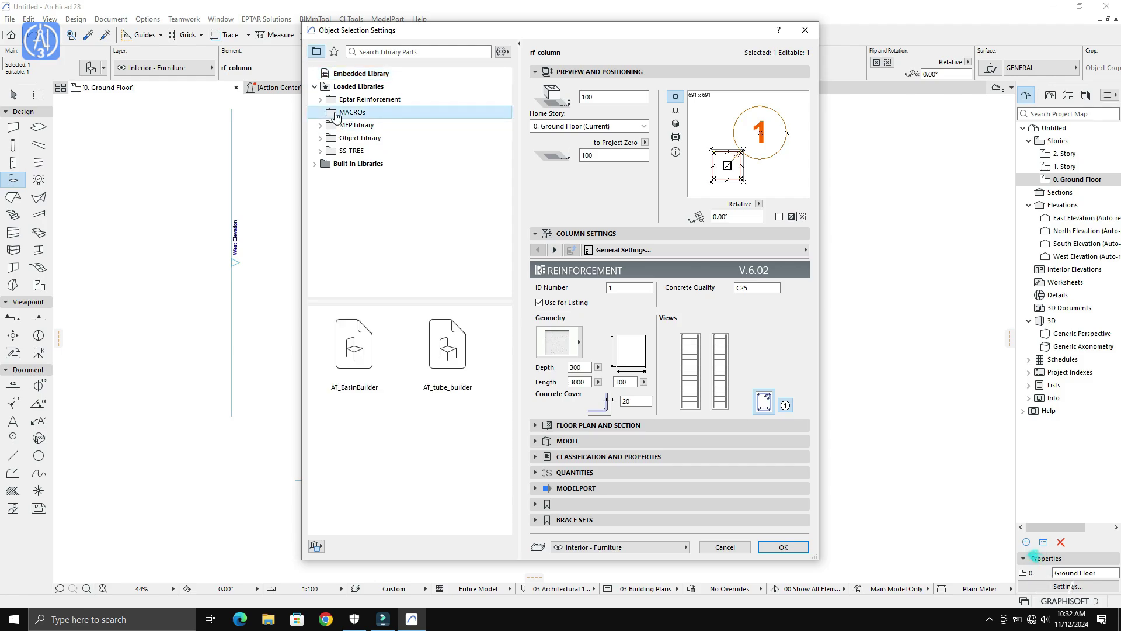
# Step: Re-expand Eptar Reinforcement and MEP Library, expand Built-in Libraries, and confirm with OK
pyautogui.click(327, 100)
pyautogui.click(320, 101)
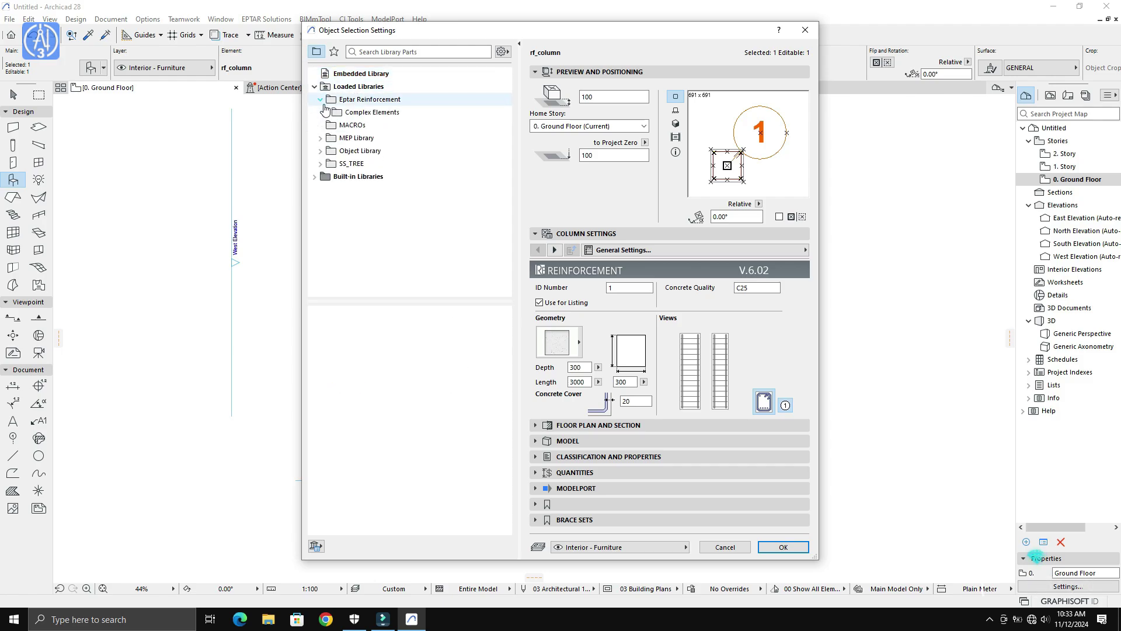
pyautogui.click(320, 139)
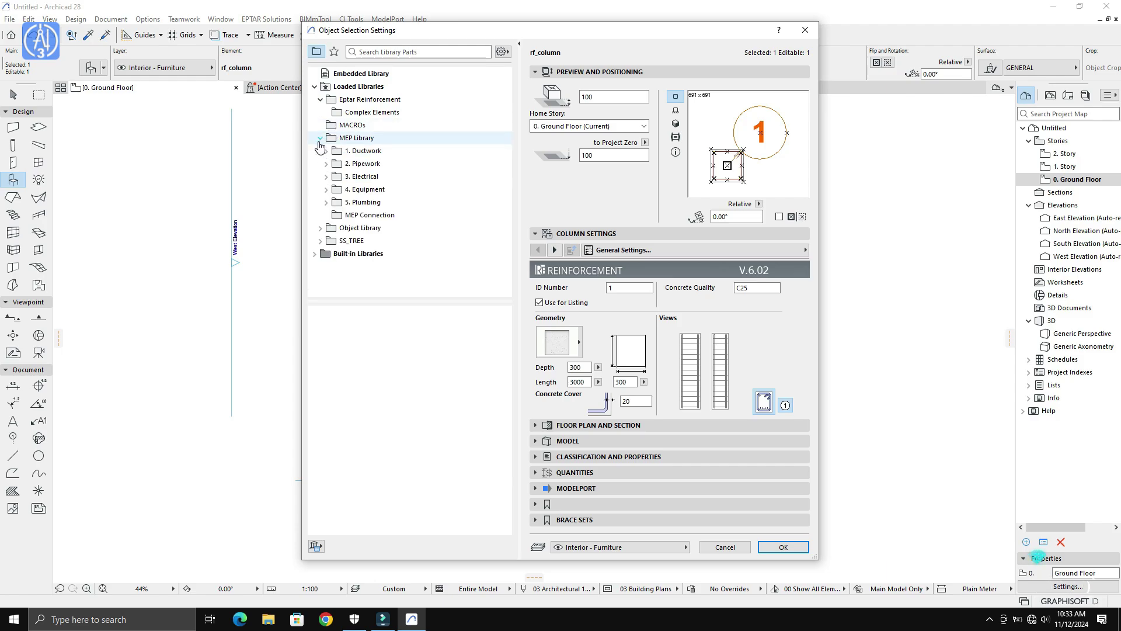
pyautogui.click(314, 254)
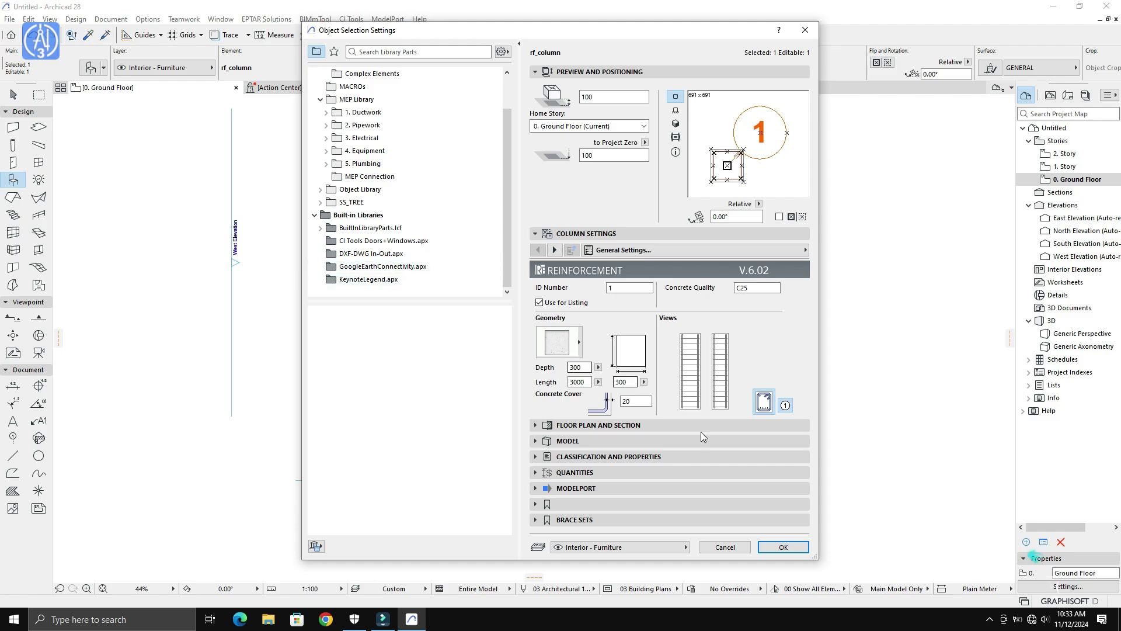
pyautogui.click(759, 547)
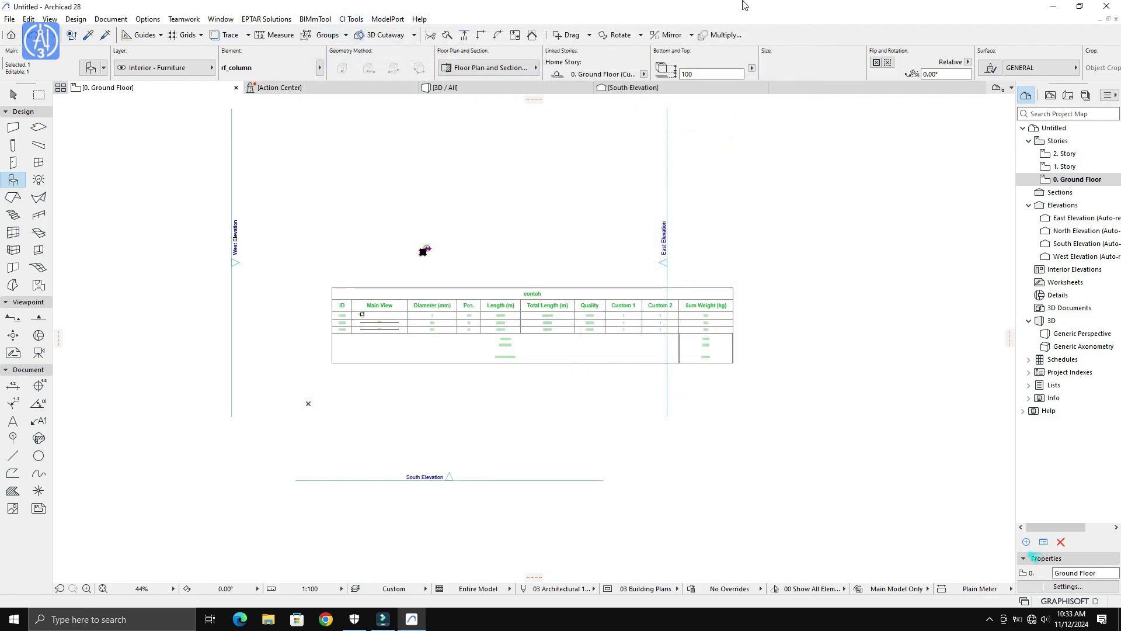
# Step: Close Archicad and discard the changes to the Untitled project
pyautogui.click(1107, 8)
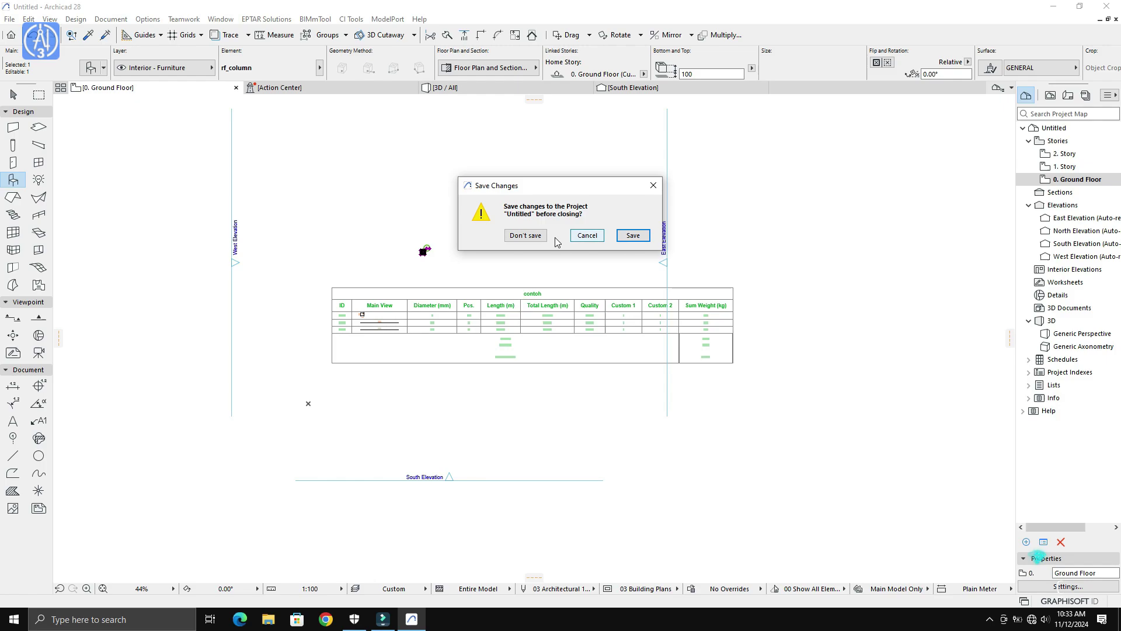
pyautogui.click(526, 235)
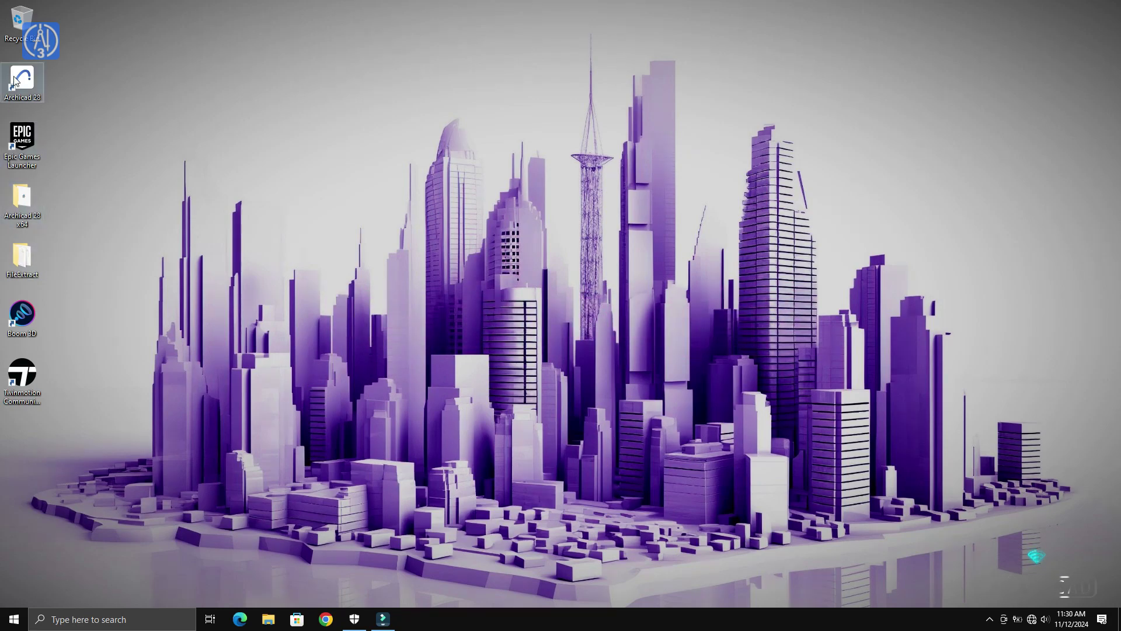
# Step: Relaunch Archicad 28, skip sign-in, and create a new project from Archicad 28 Template.tpl
pyautogui.doubleClick(25, 87)
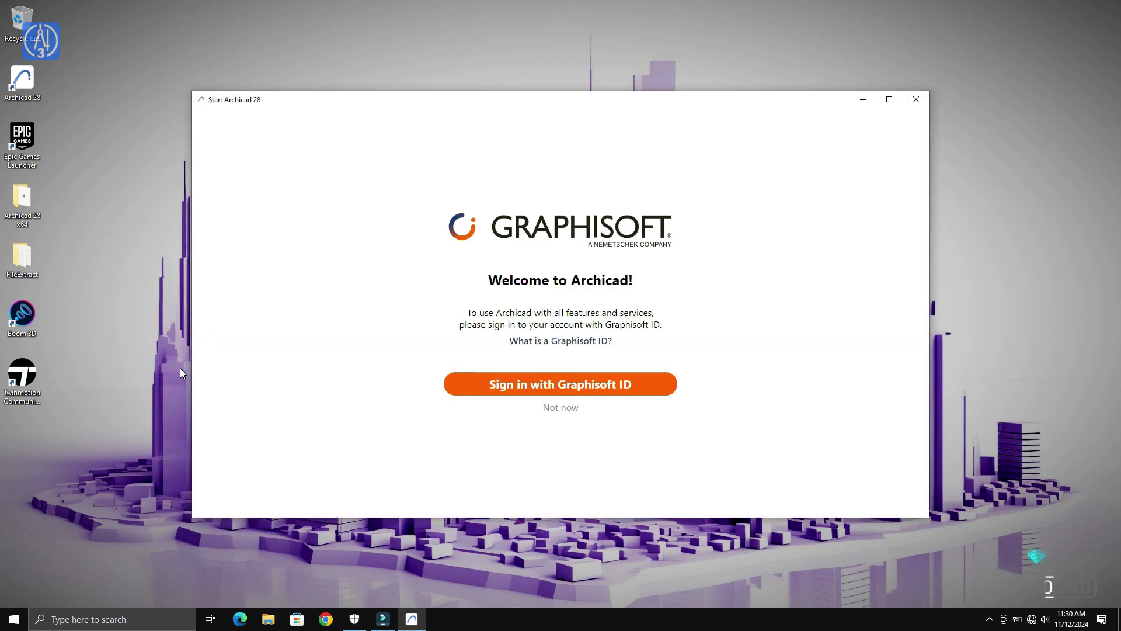
pyautogui.click(567, 409)
pyautogui.click(390, 217)
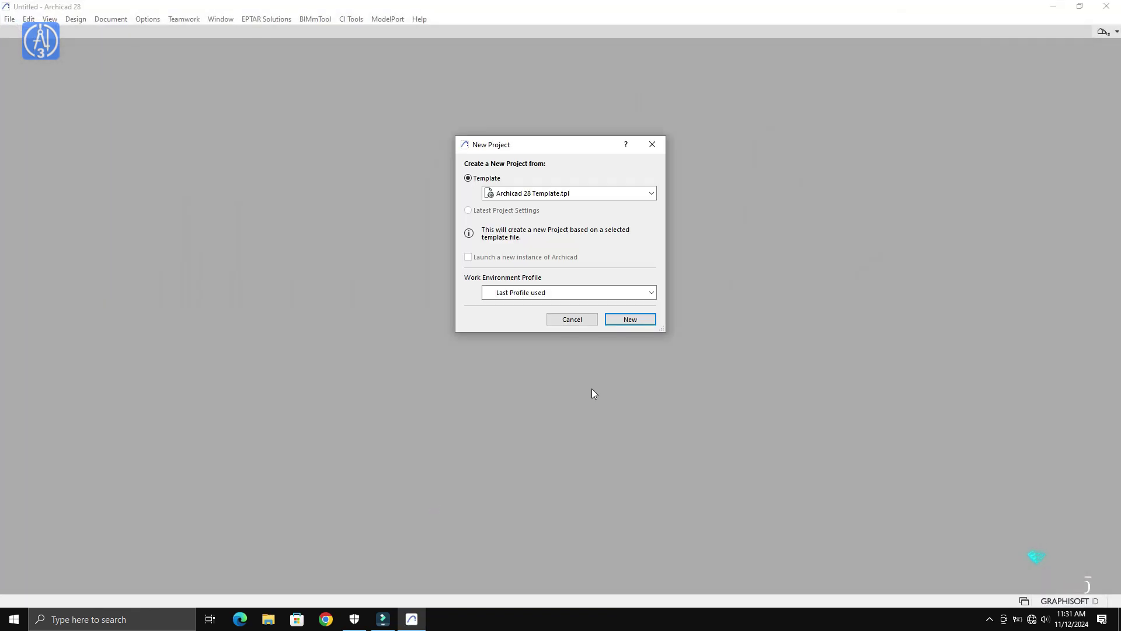
pyautogui.click(639, 325)
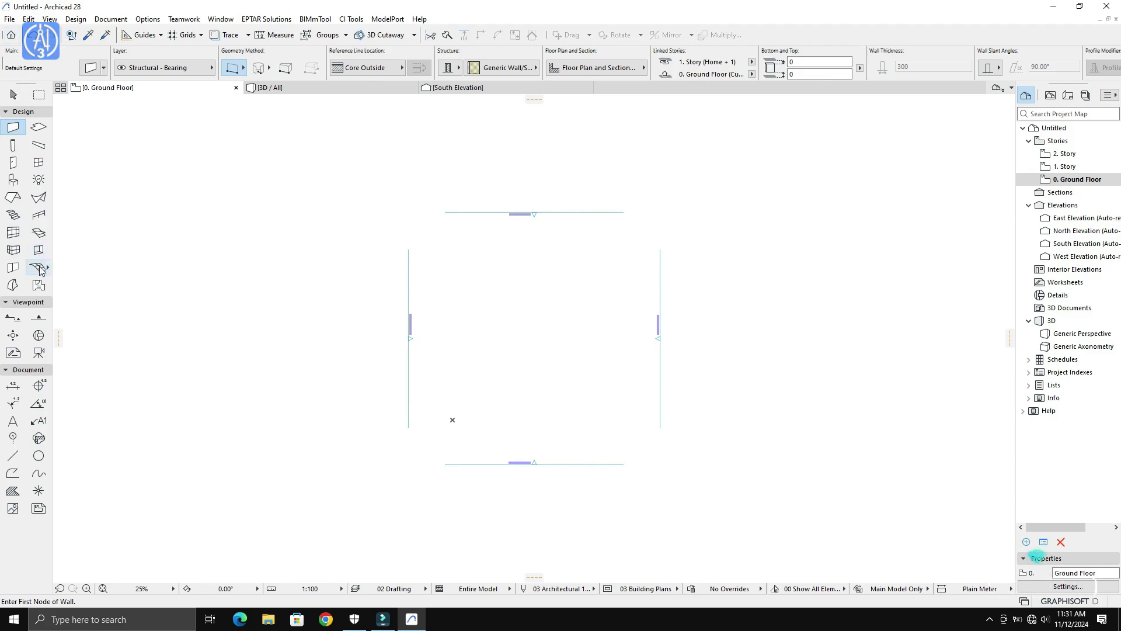
# Step: With the Object tool, browse the library tree in Object Default Settings, then open Library Manager
pyautogui.click(13, 182)
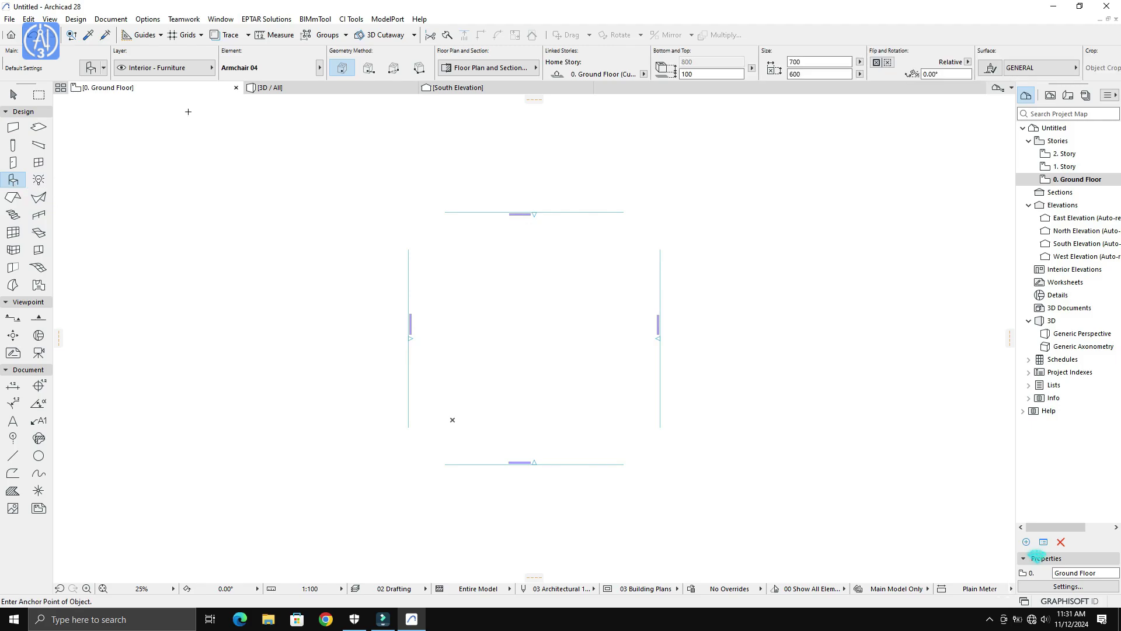
pyautogui.click(90, 68)
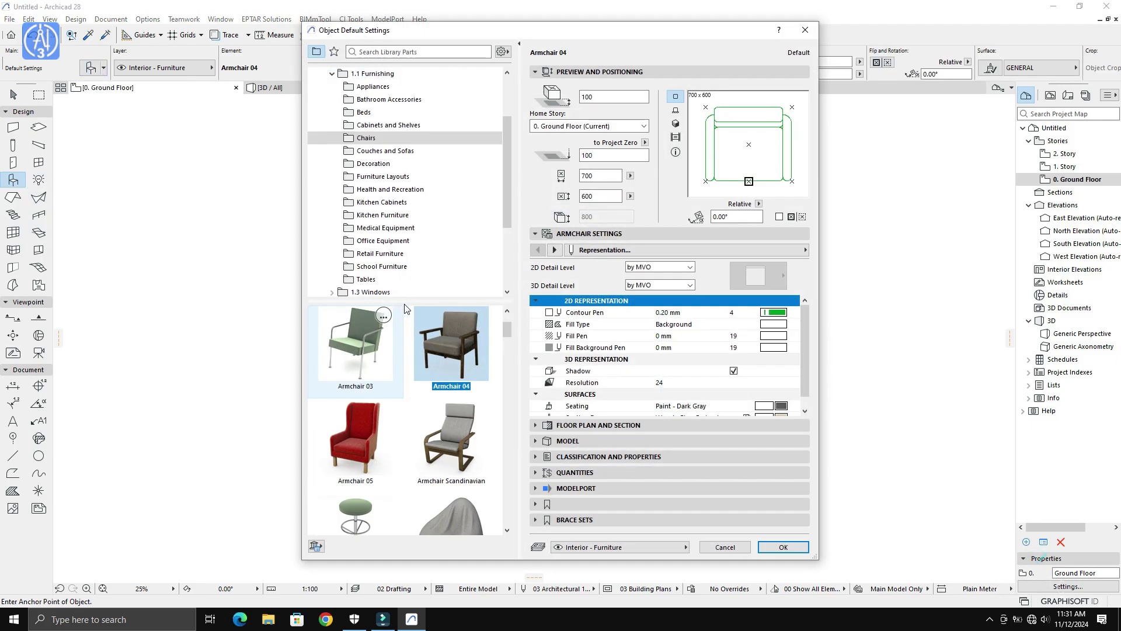
pyautogui.scroll(5, 427, 173)
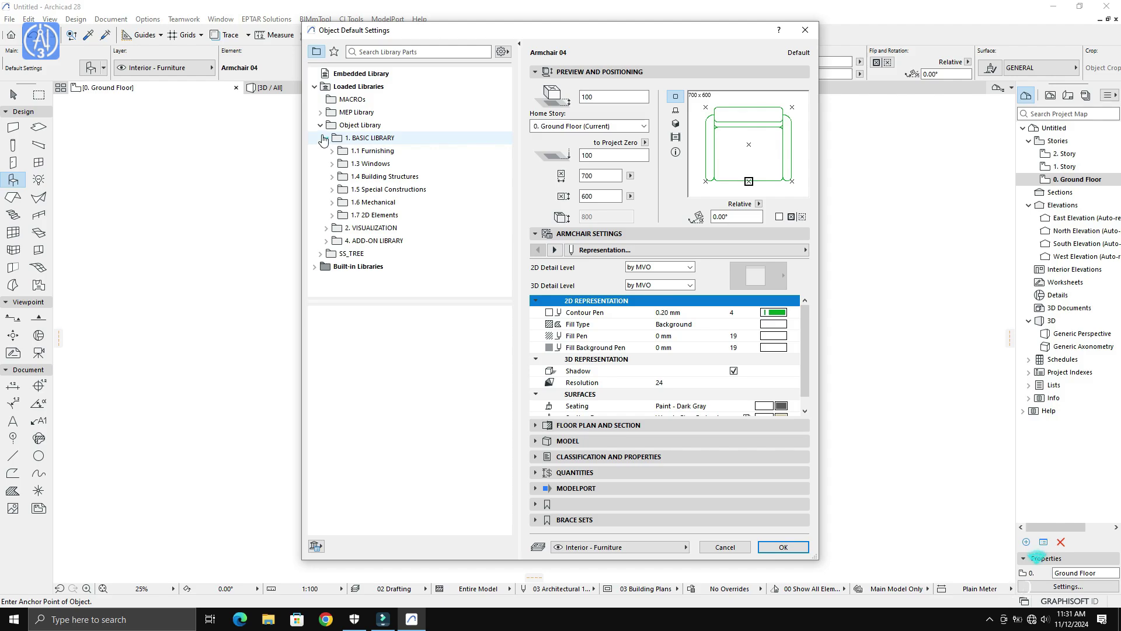
pyautogui.click(323, 139)
pyautogui.click(323, 127)
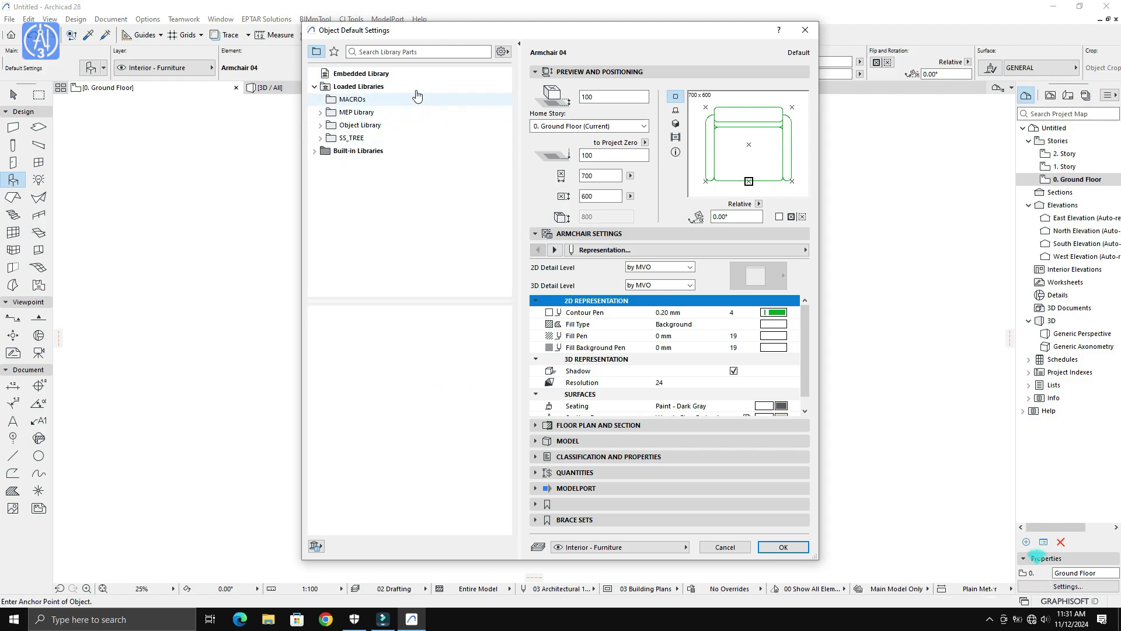
pyautogui.click(314, 151)
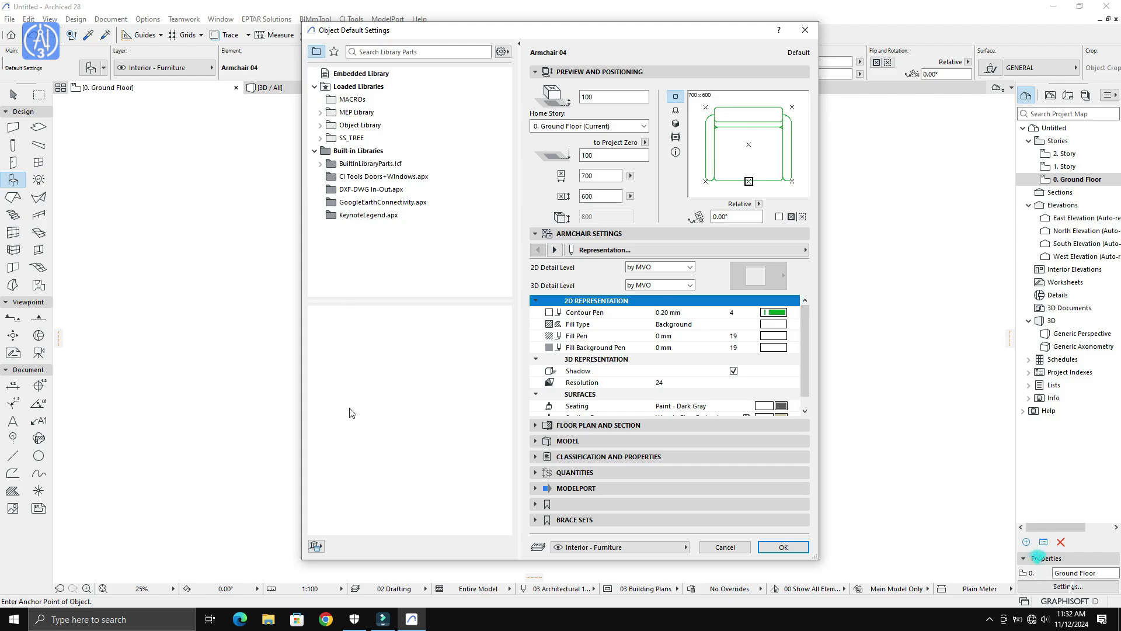
pyautogui.click(321, 550)
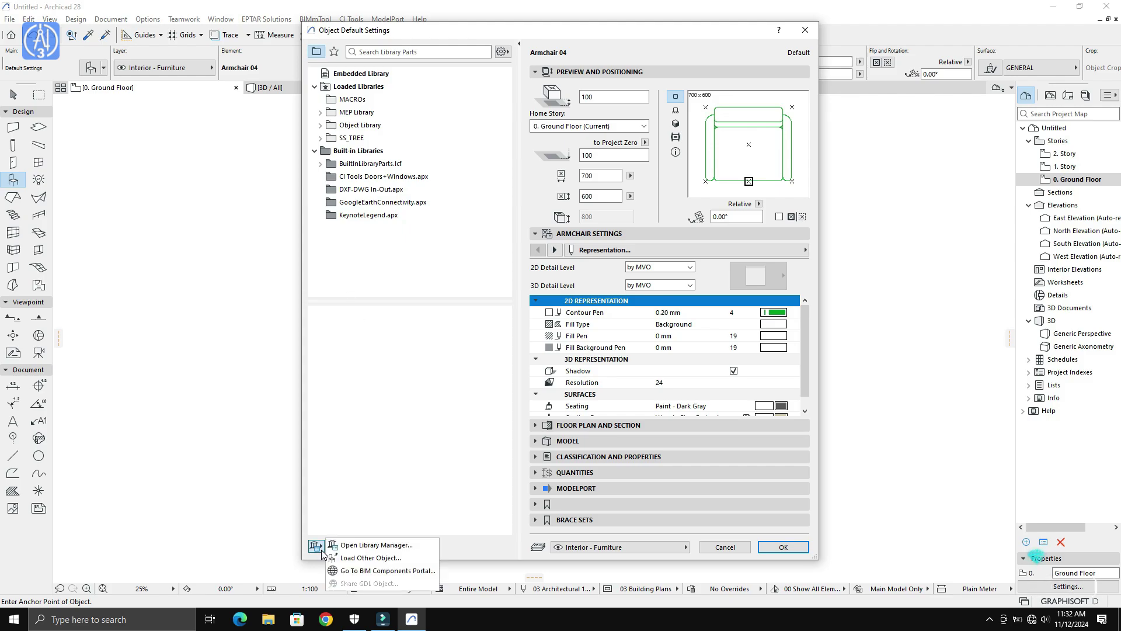
pyautogui.click(357, 547)
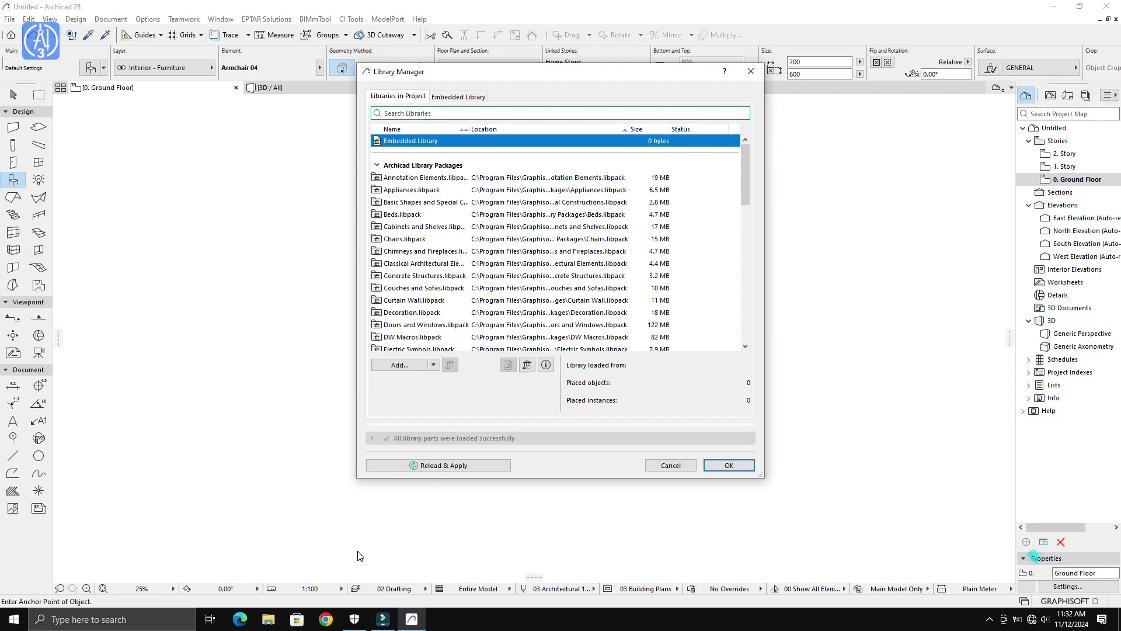
# Step: Browse to C:\Program Files\Graphisoft\Archicad 28\Ci Tools Library Packages to add a library file
pyautogui.click(434, 366)
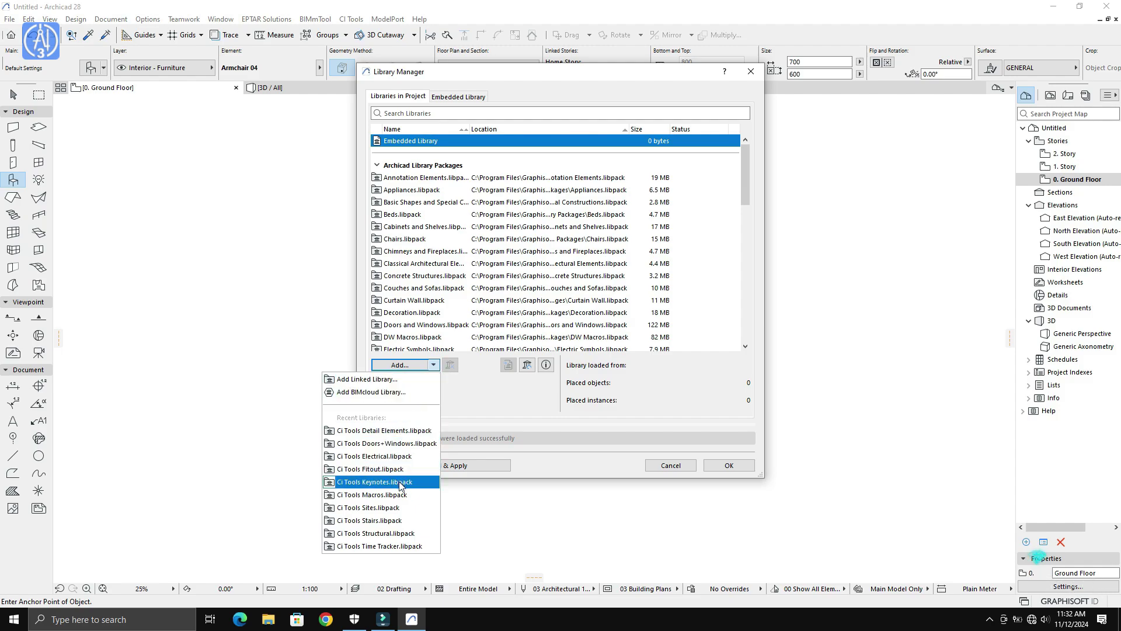
pyautogui.click(412, 380)
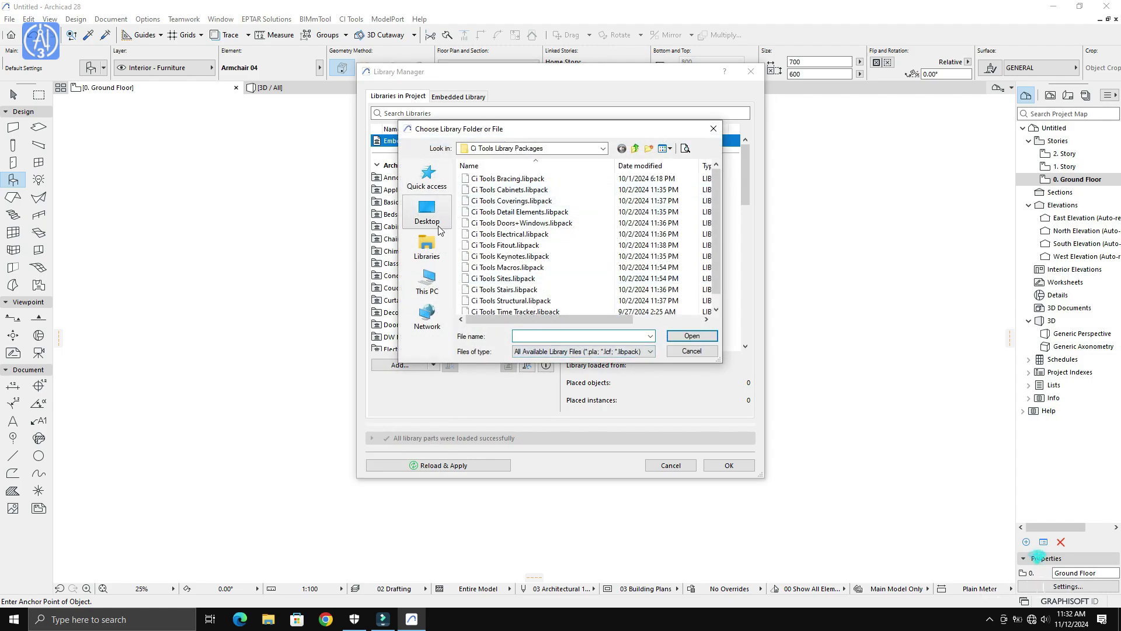
pyautogui.click(427, 282)
pyautogui.scroll(-2, 560, 274)
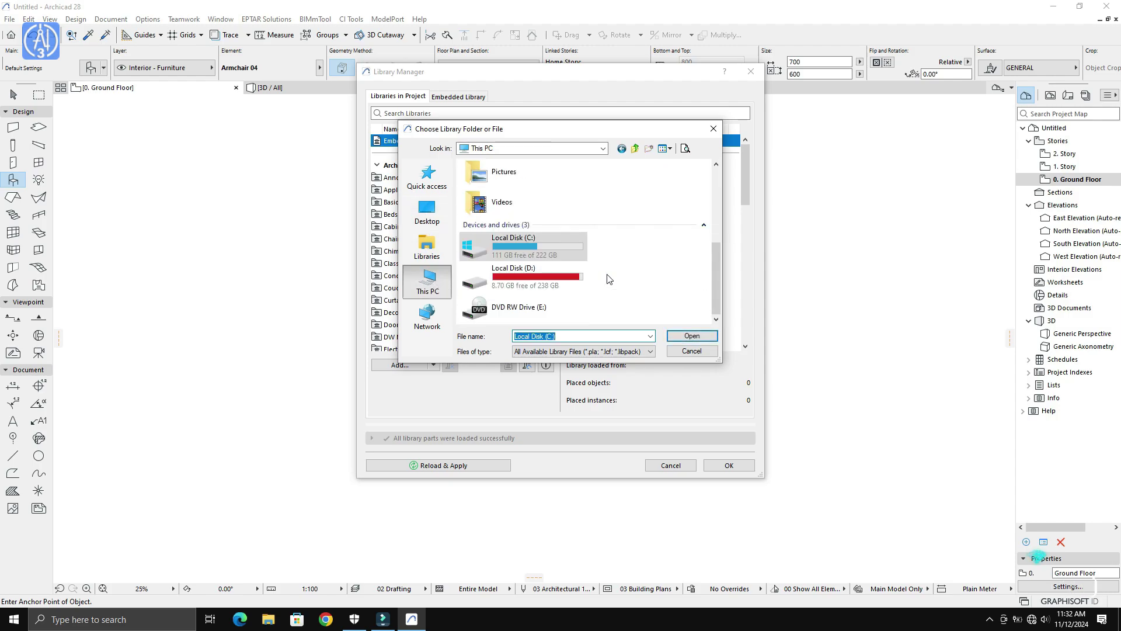
pyautogui.doubleClick(534, 244)
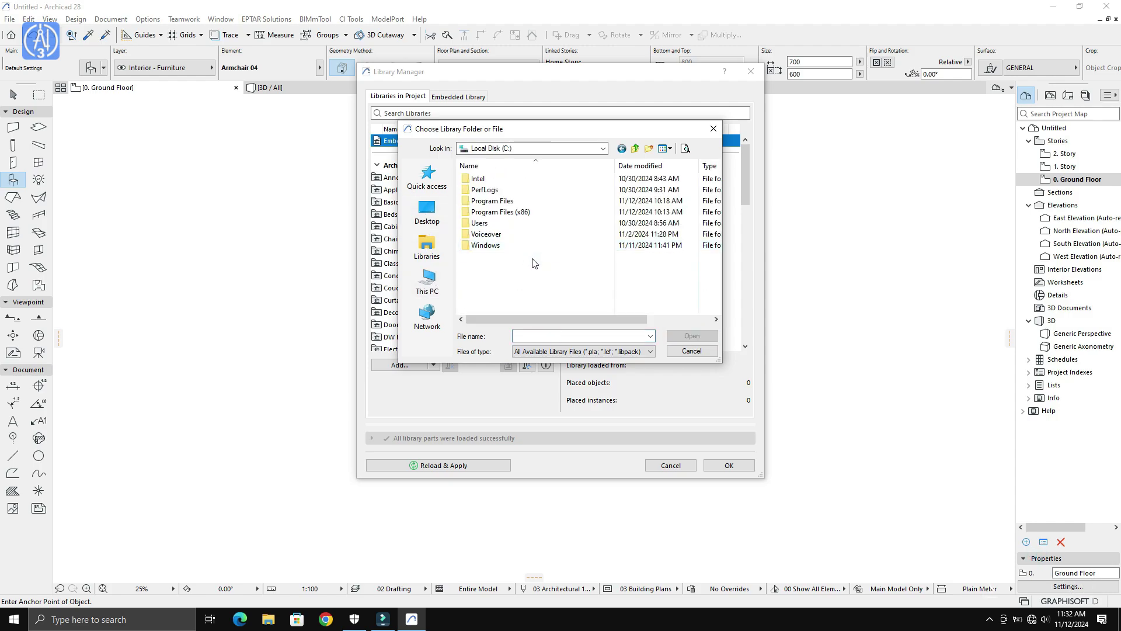
pyautogui.doubleClick(493, 200)
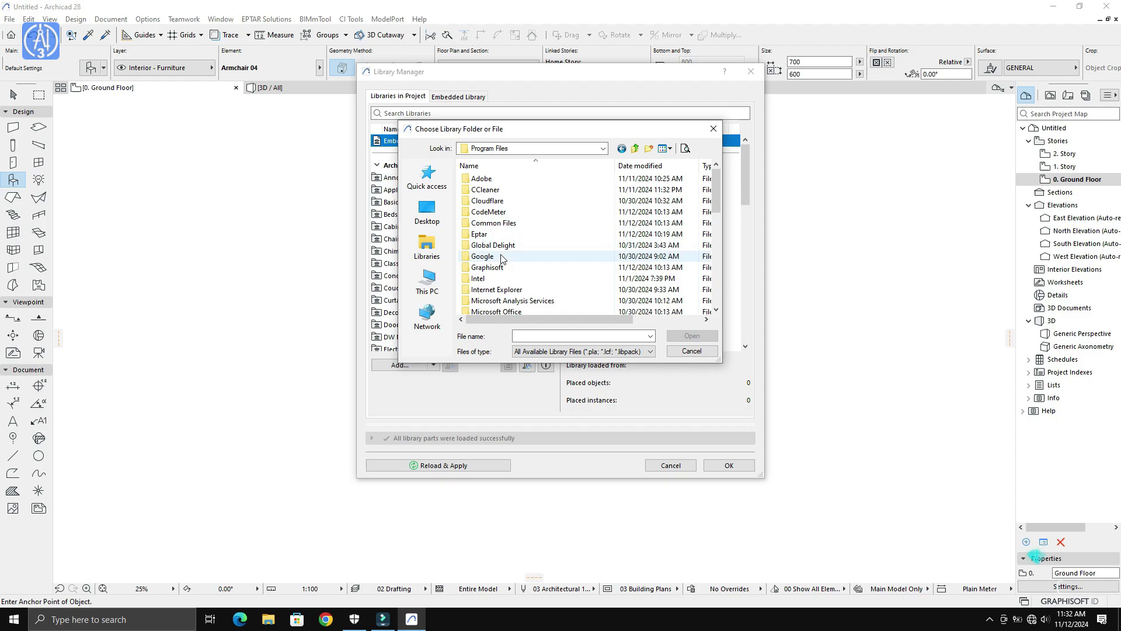
pyautogui.doubleClick(490, 267)
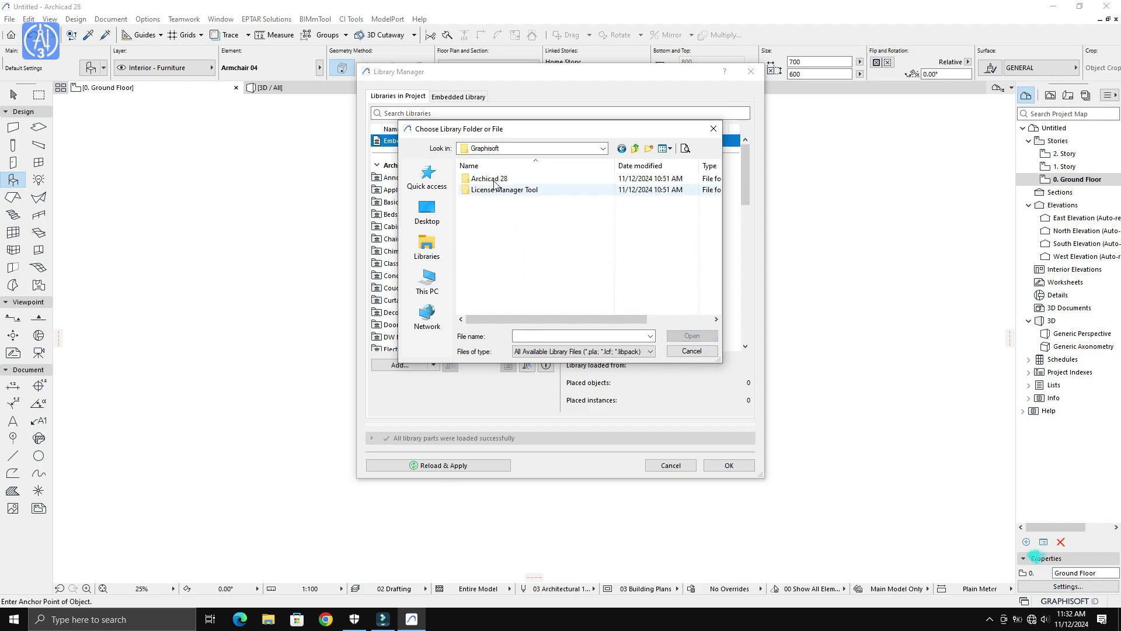
pyautogui.doubleClick(490, 179)
pyautogui.scroll(-1, 570, 261)
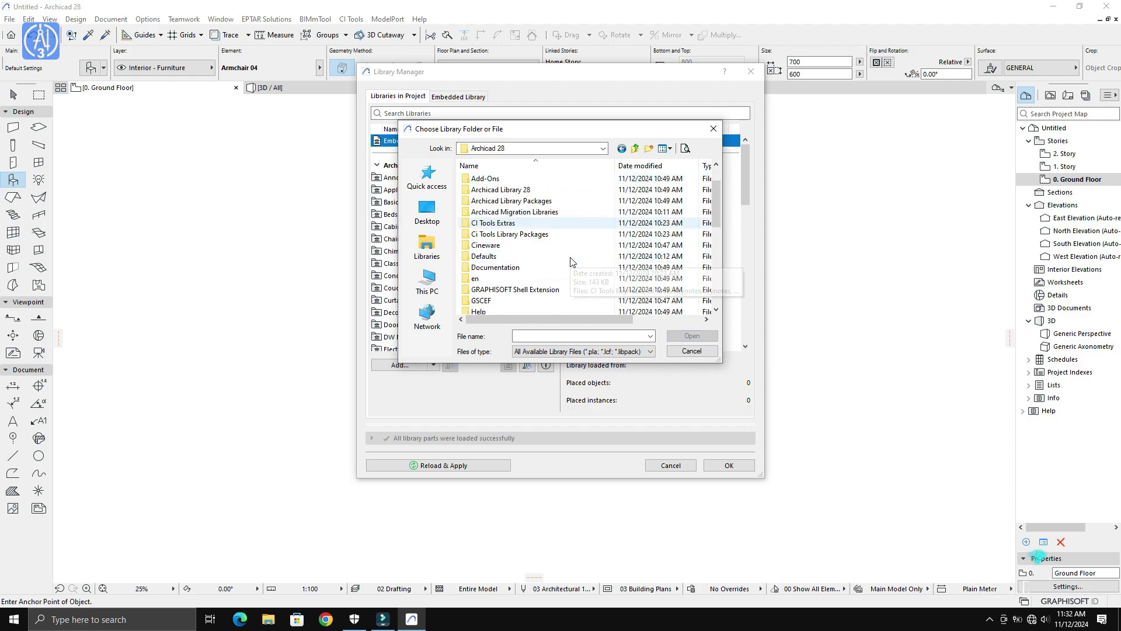
pyautogui.doubleClick(538, 236)
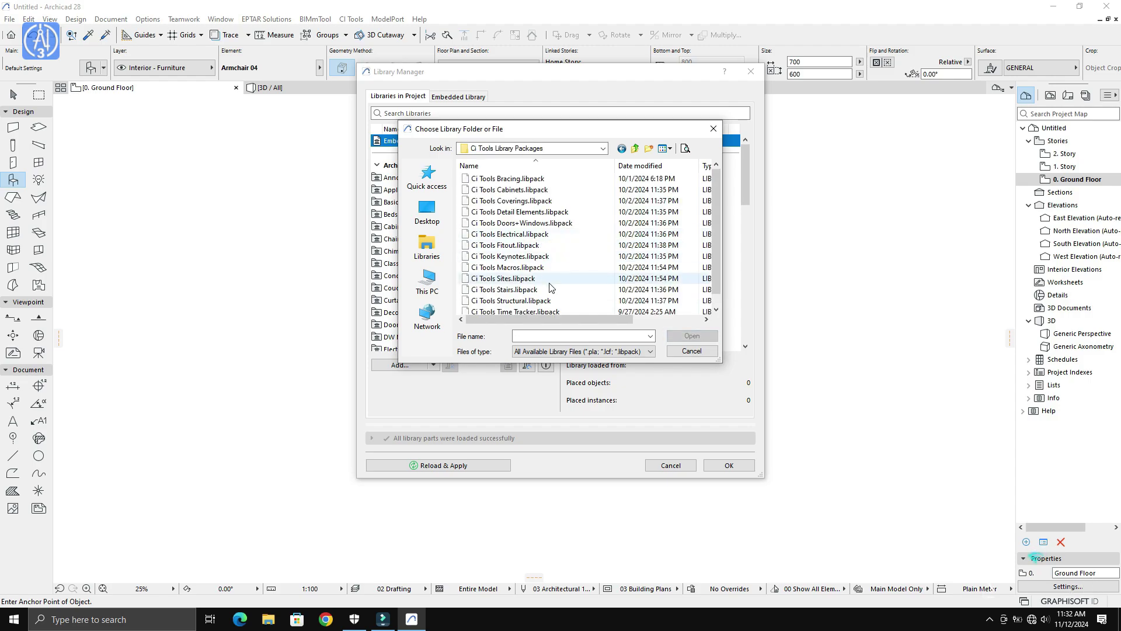
# Step: Select all the .libpack files in that folder and add them to the project libraries
pyautogui.moveTo(561, 320); pyautogui.dragTo(492, 306)
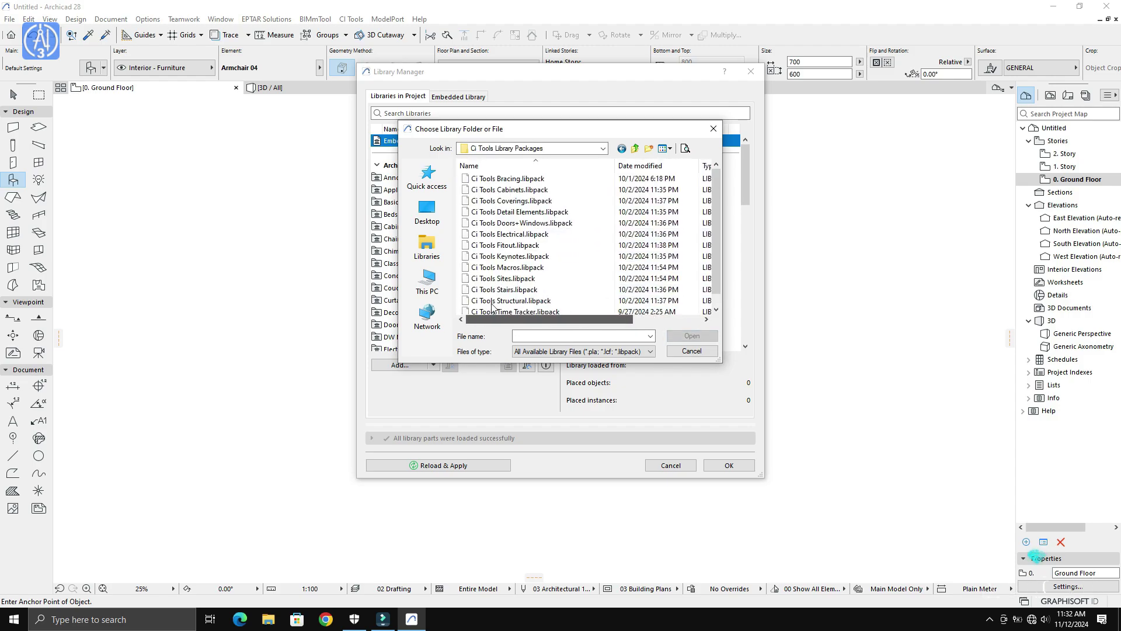
pyautogui.click(499, 179)
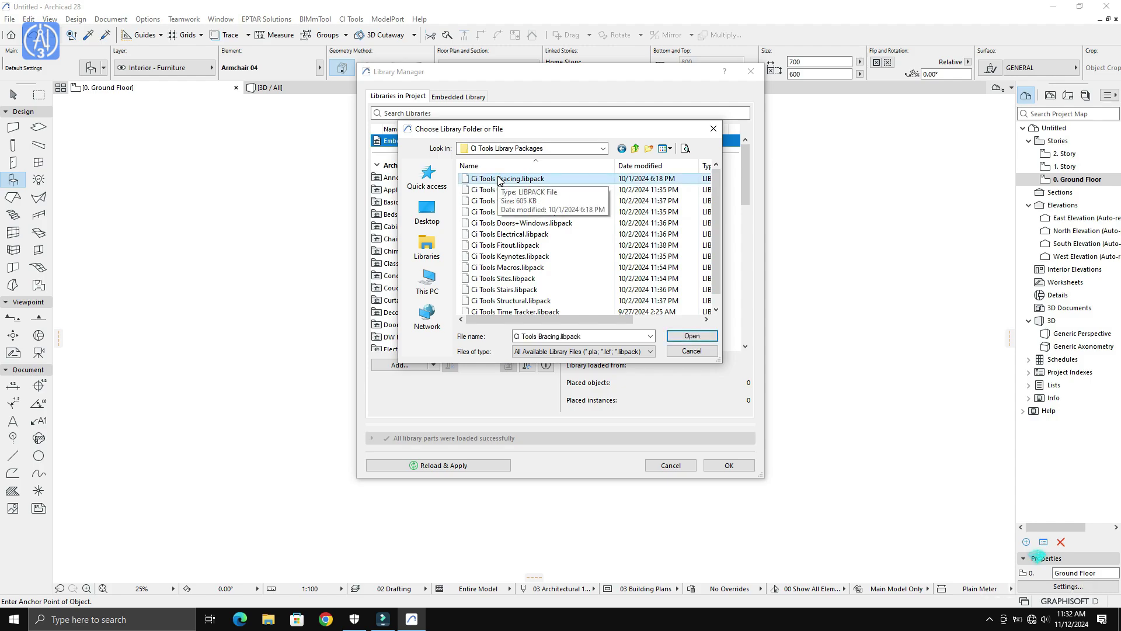
pyautogui.hotkey('ctrl', 'a')
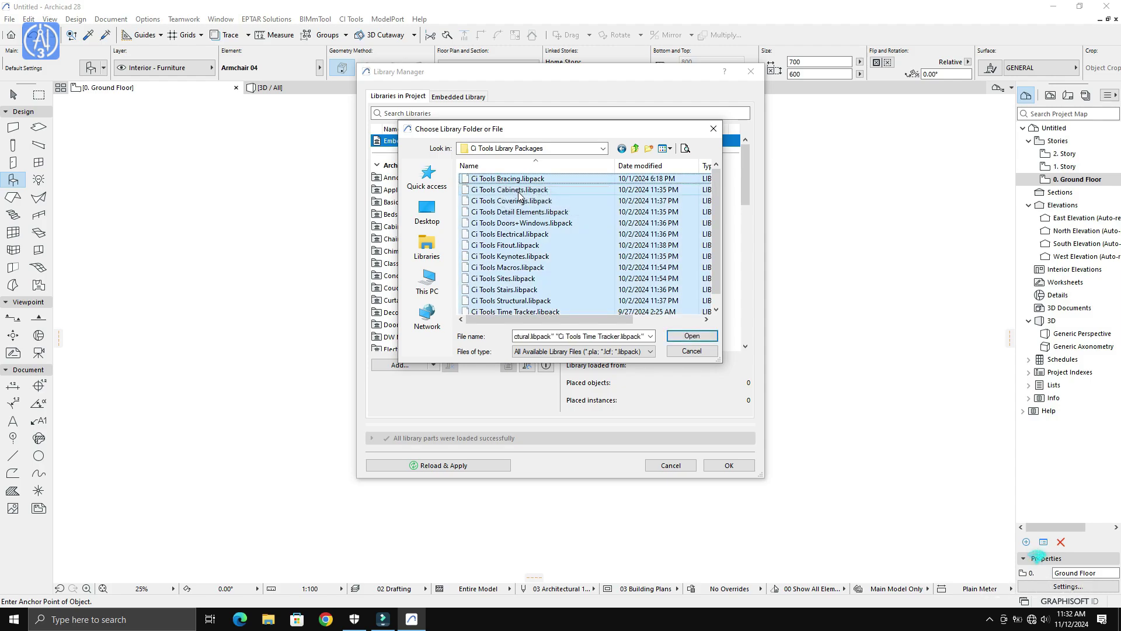
pyautogui.moveTo(719, 198); pyautogui.dragTo(718, 251)
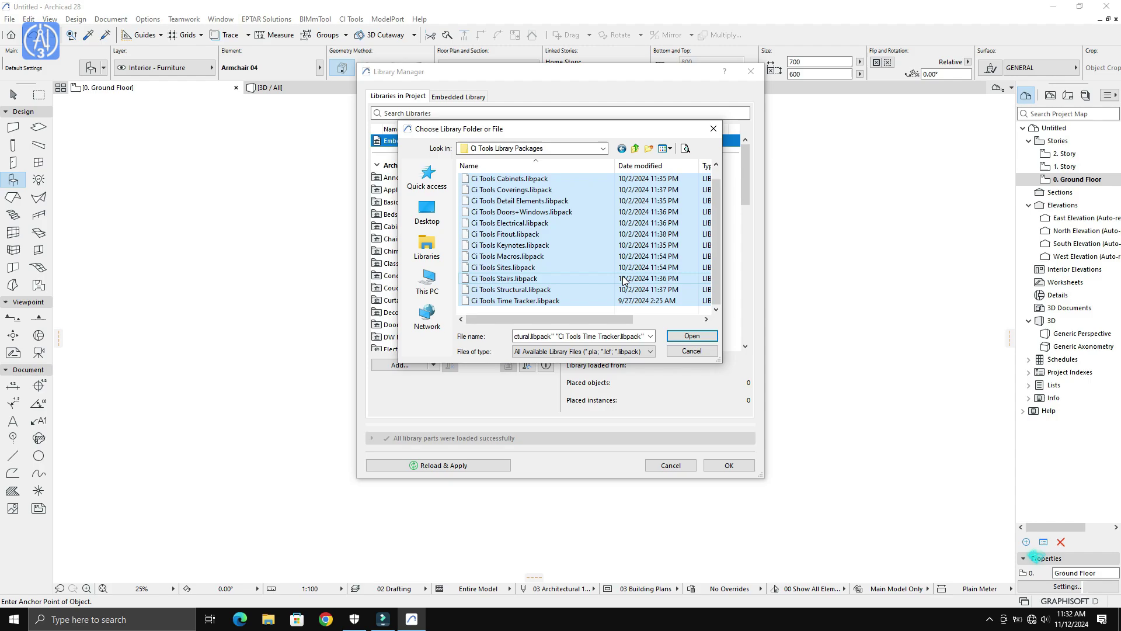
pyautogui.scroll(1, 623, 280)
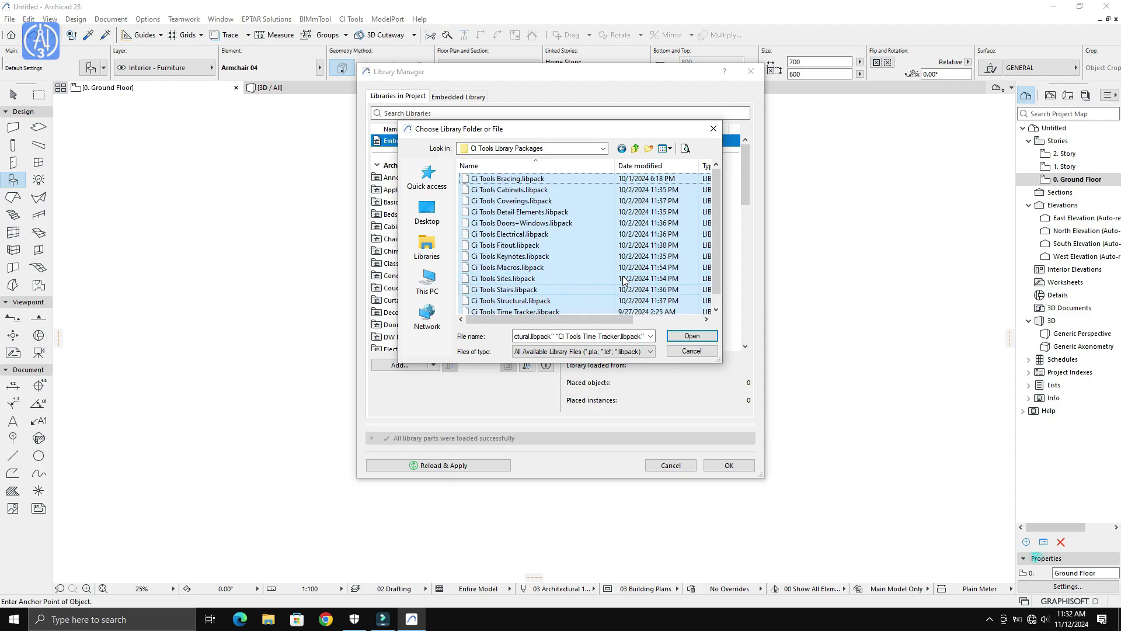
pyautogui.click(685, 337)
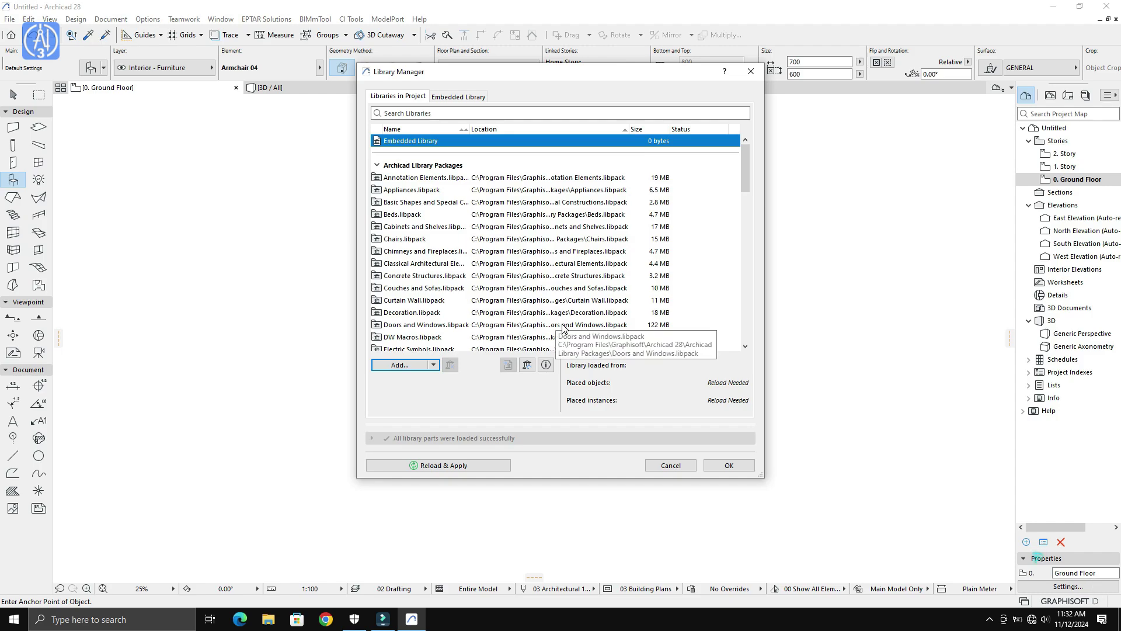
# Step: Add all .lcf files from Archicad Library 28\CI Tools Library 28 to the project libraries
pyautogui.moveTo(745, 173); pyautogui.dragTo(745, 322)
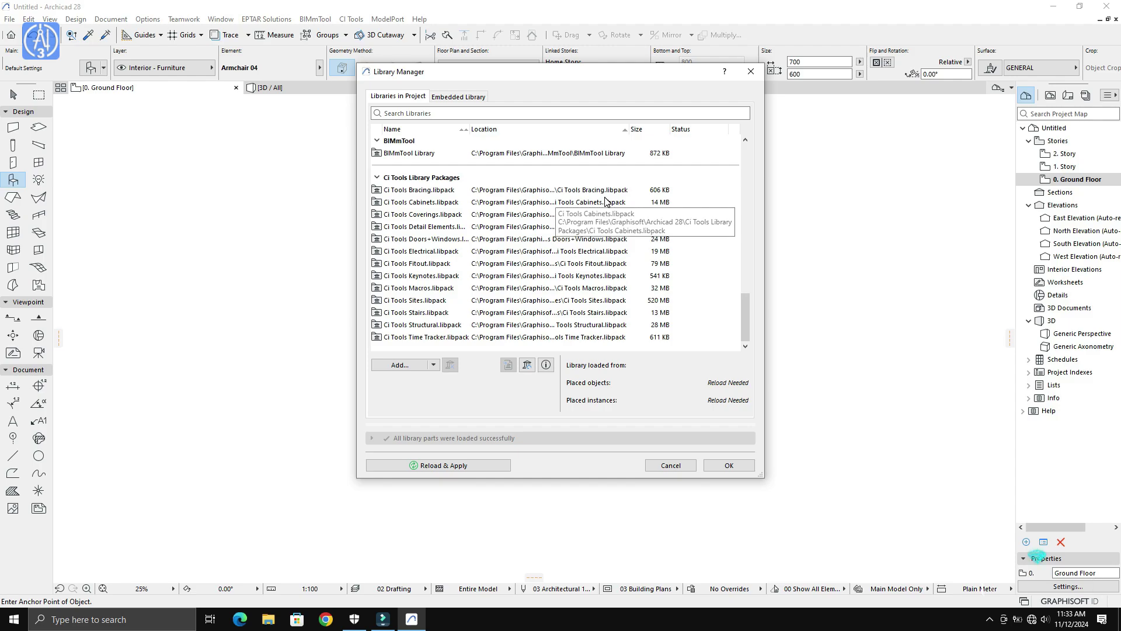
pyautogui.click(399, 365)
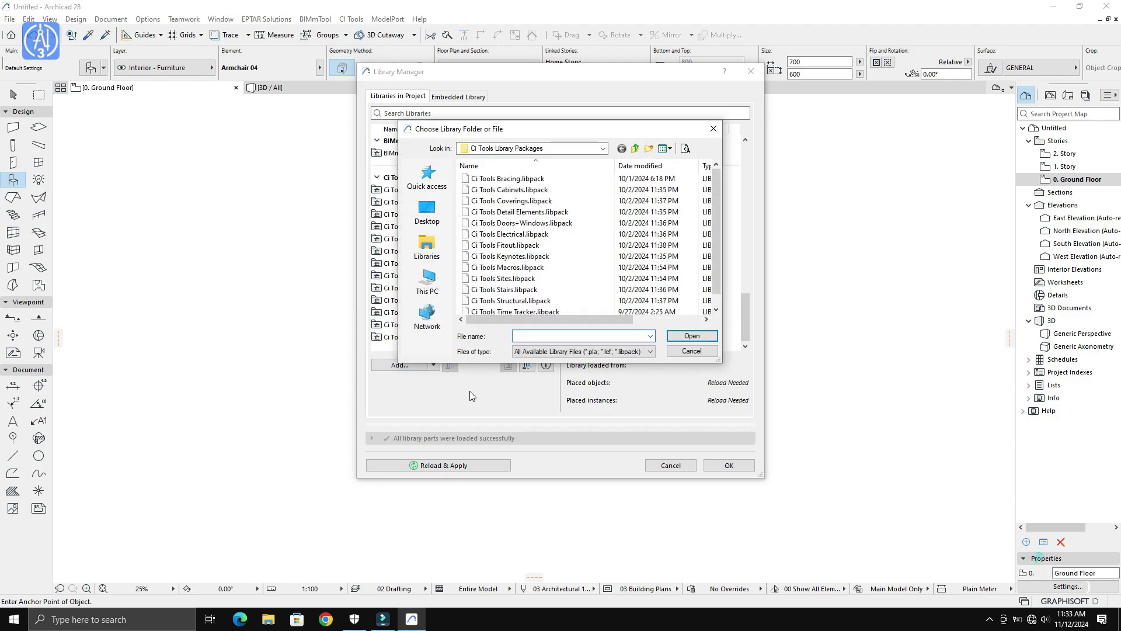
pyautogui.click(635, 149)
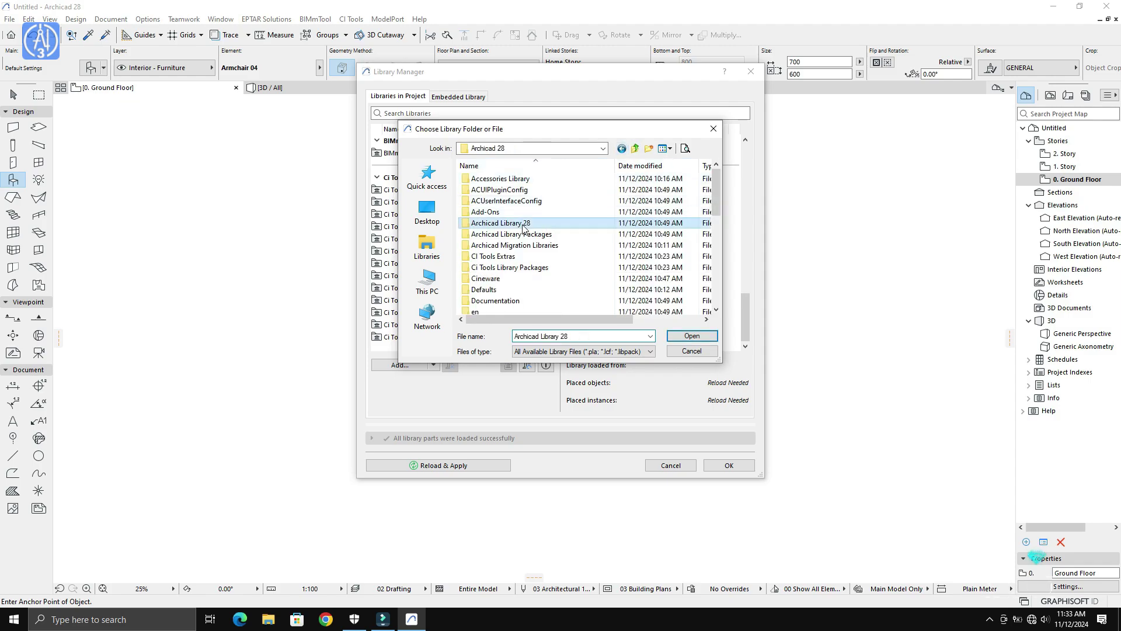
pyautogui.doubleClick(522, 224)
pyautogui.doubleClick(499, 201)
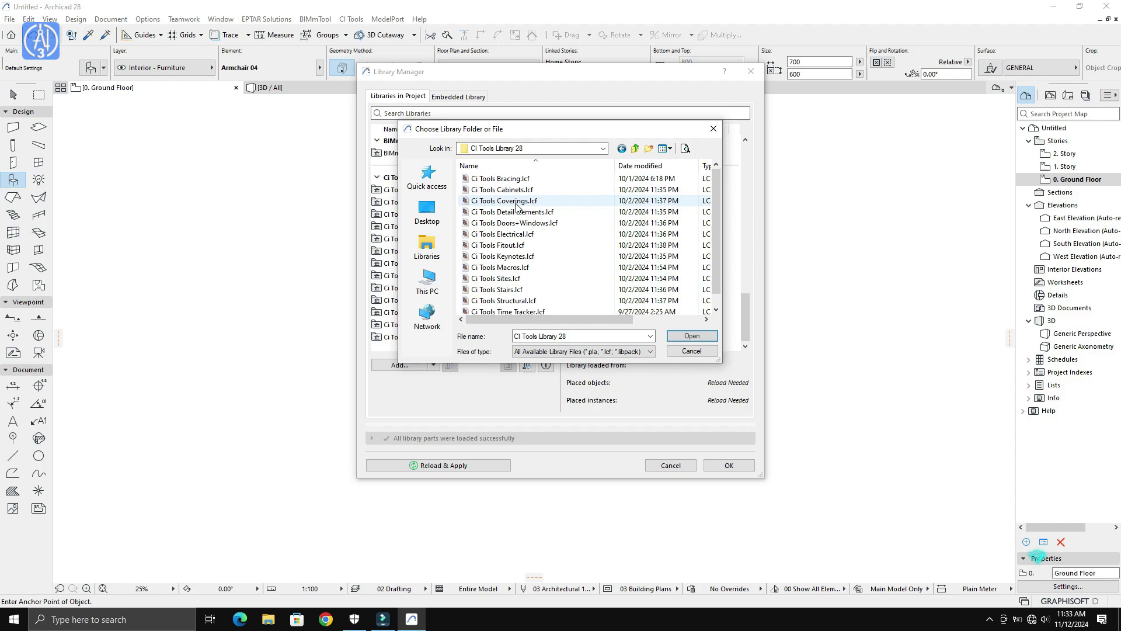
pyautogui.click(513, 181)
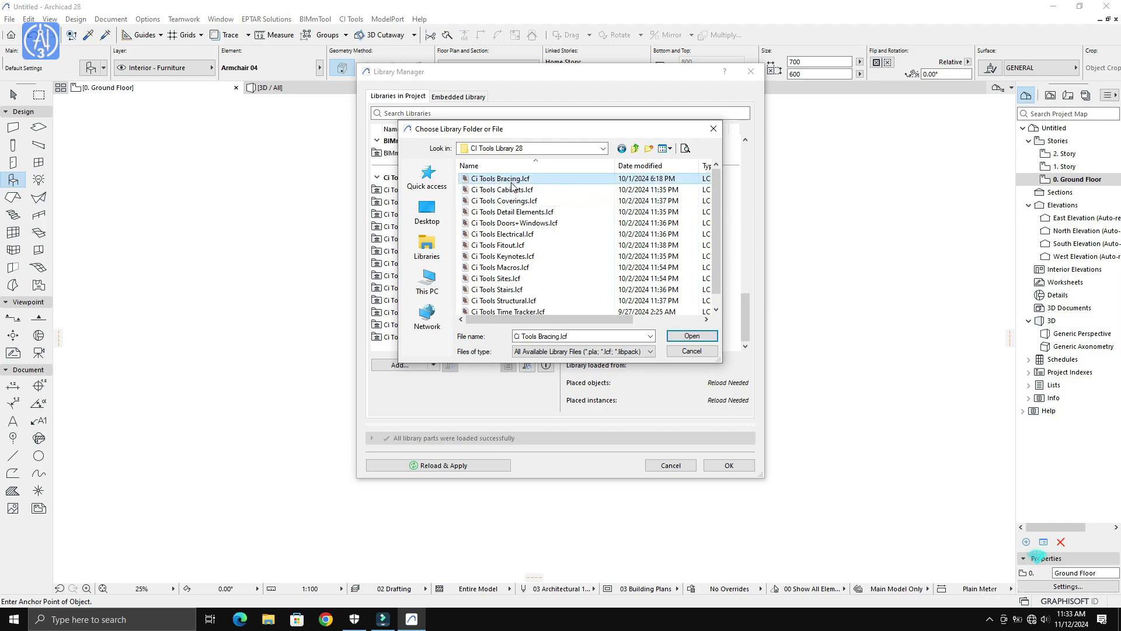
pyautogui.hotkey('ctrl', 'a')
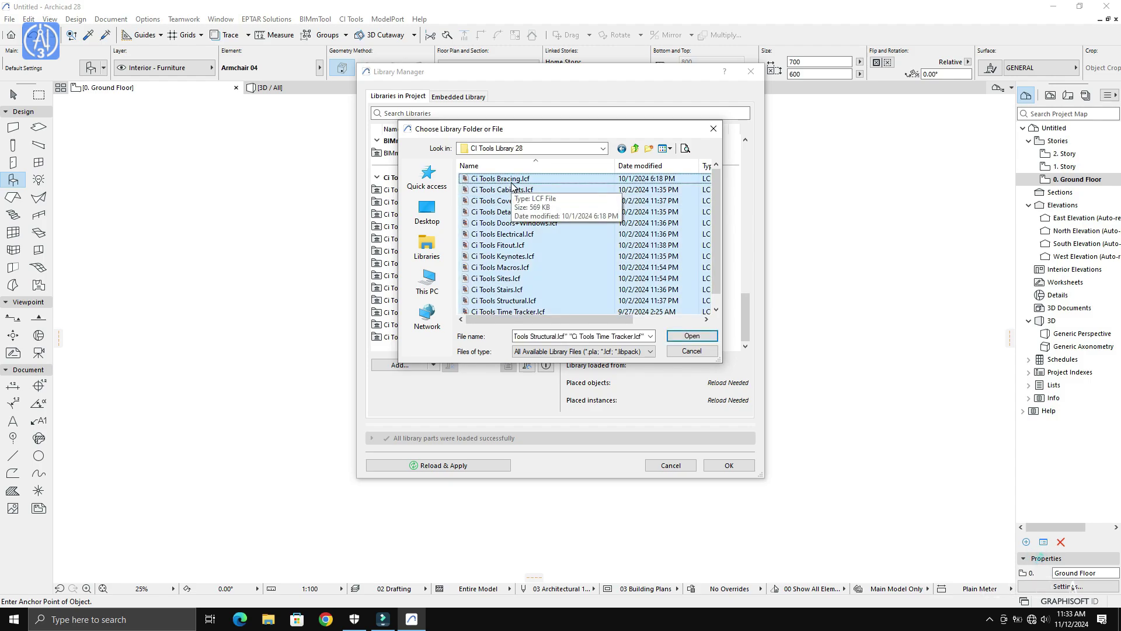
pyautogui.scroll(-1, 678, 231)
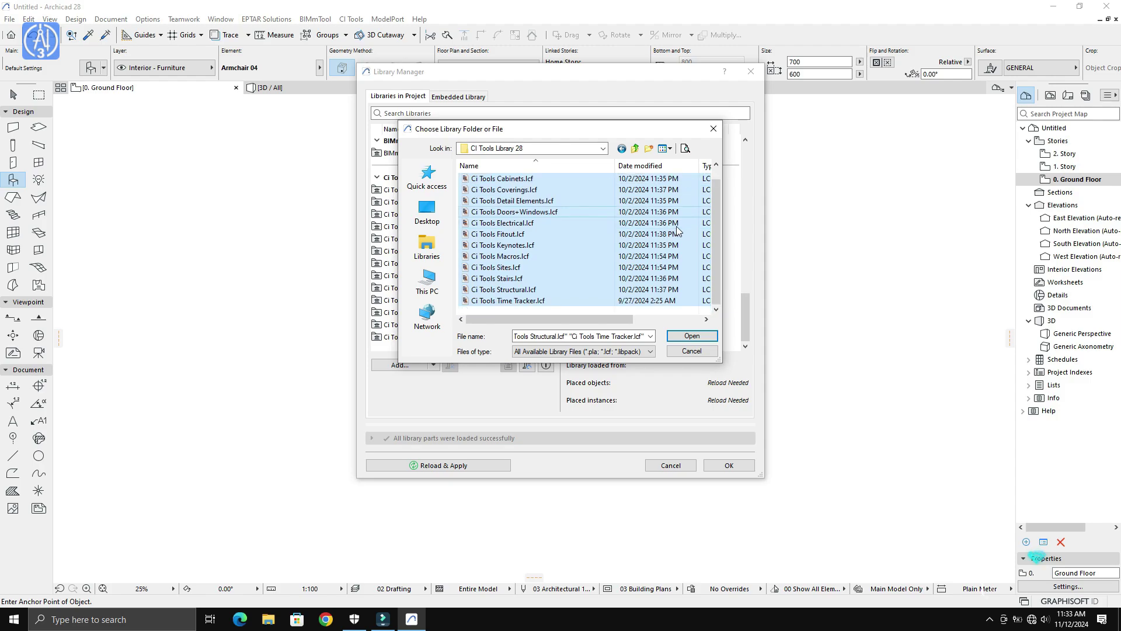
pyautogui.click(692, 335)
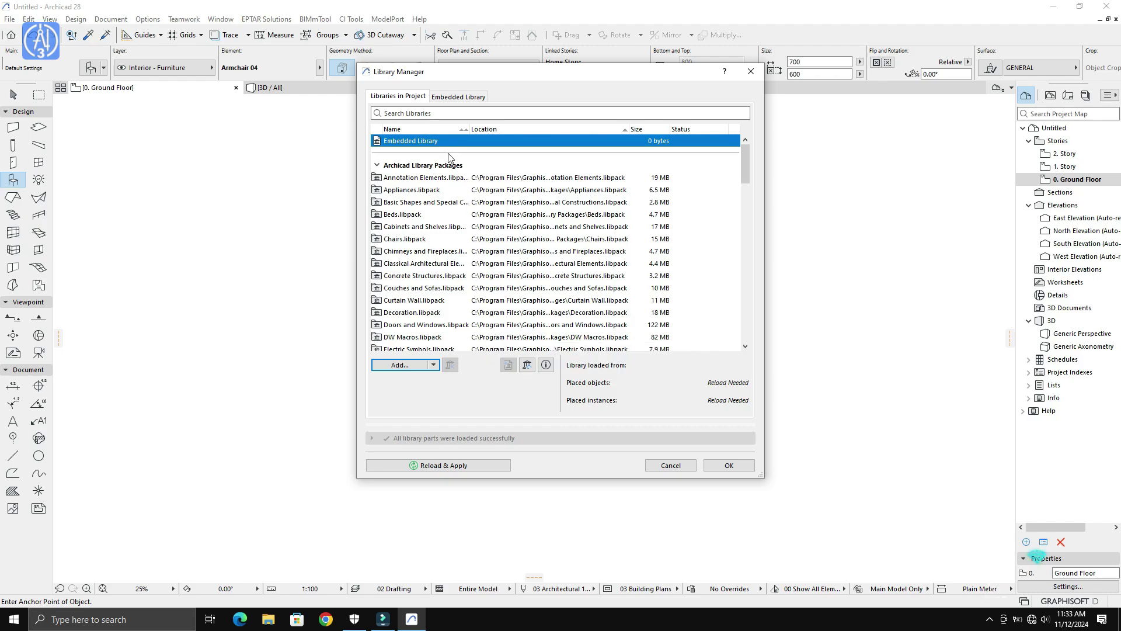
# Step: Reload and apply the libraries, then review the Embedded Library's list of available libraries
pyautogui.click(446, 465)
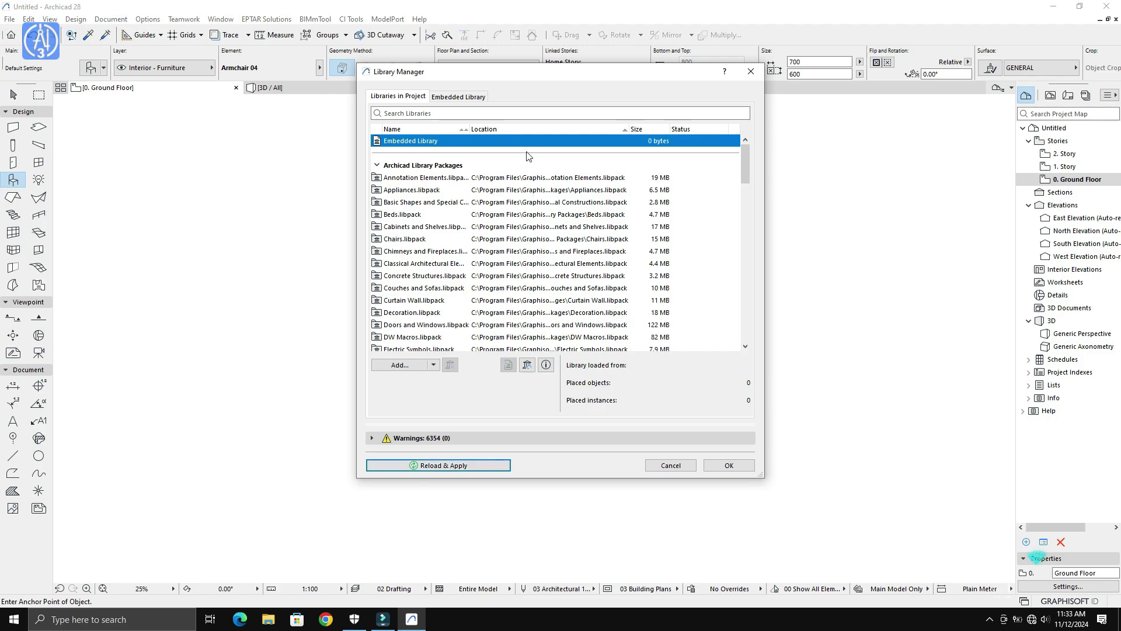
pyautogui.click(467, 96)
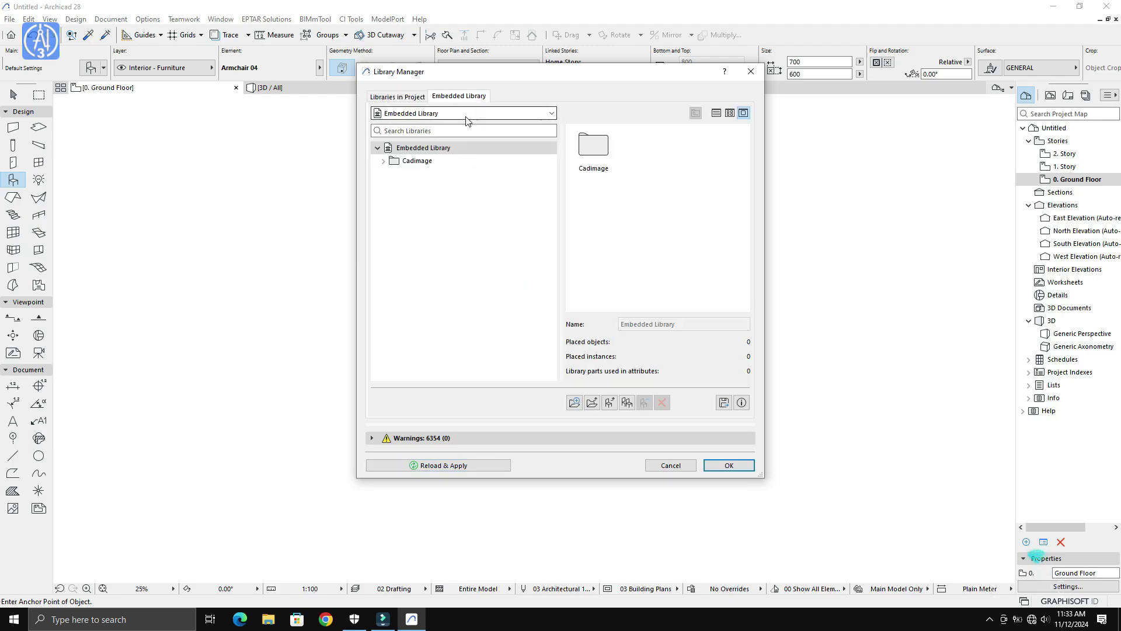
pyautogui.click(467, 114)
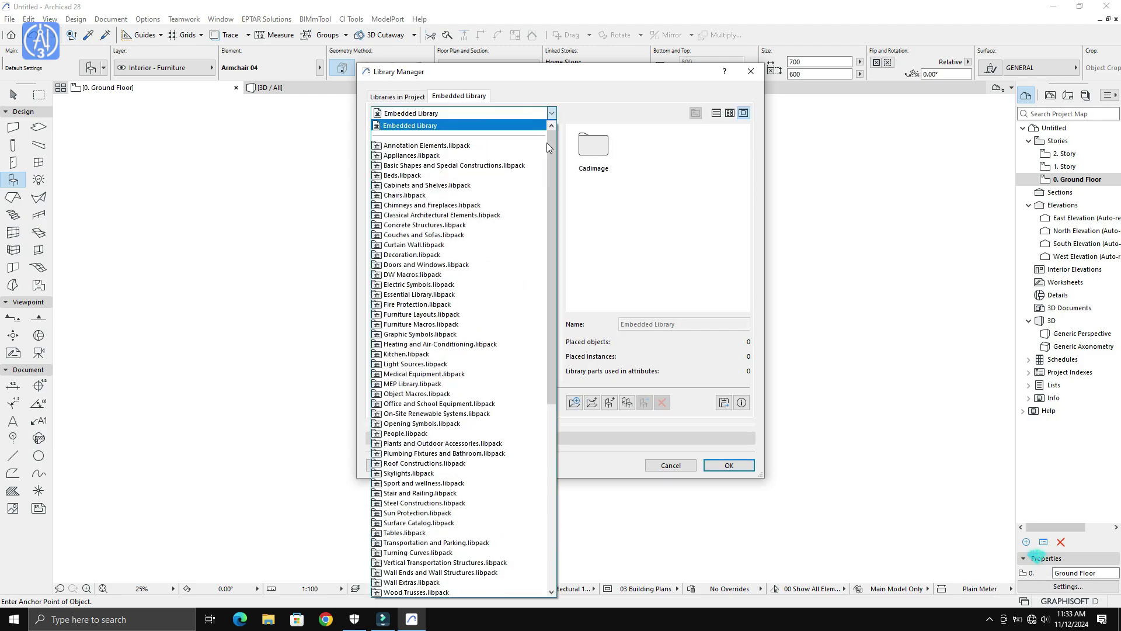
pyautogui.moveTo(549, 151); pyautogui.dragTo(536, 408)
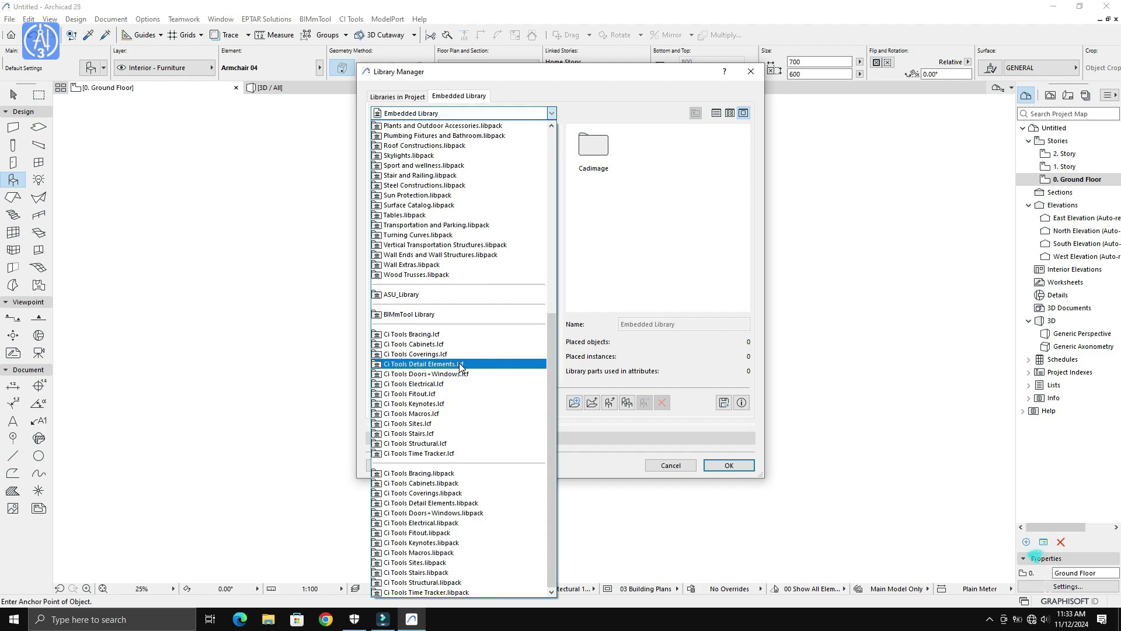
# Step: Close the Library Manager and open Object Default Settings (Ctrl+T), collapsing 1.1 Furnishing
pyautogui.click(620, 462)
pyautogui.click(734, 470)
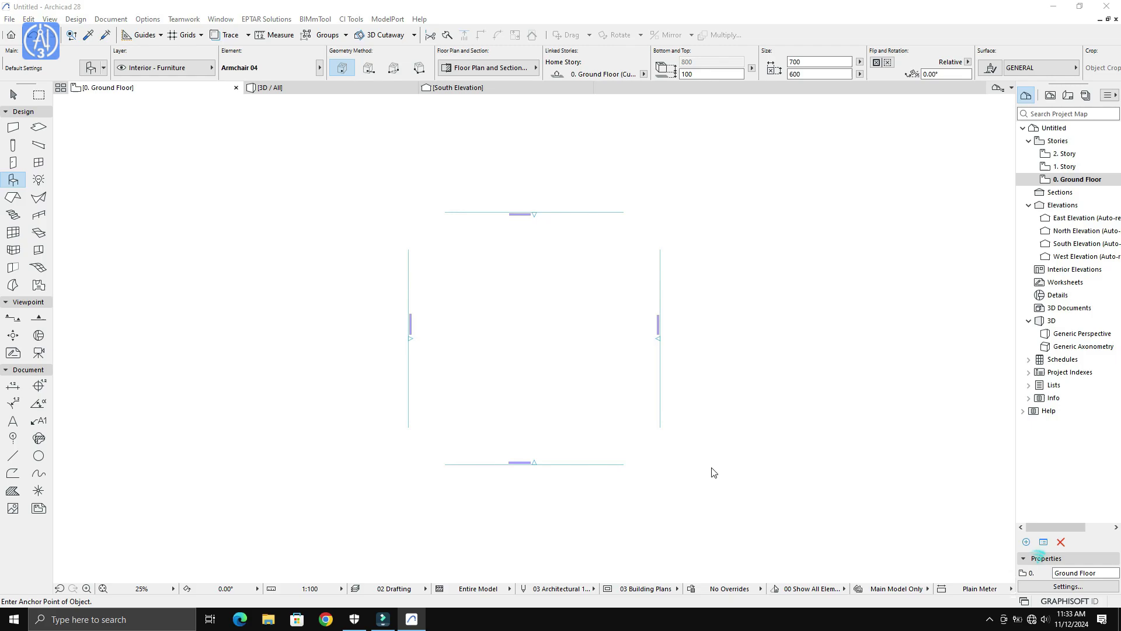
pyautogui.hotkey('ctrl', 't')
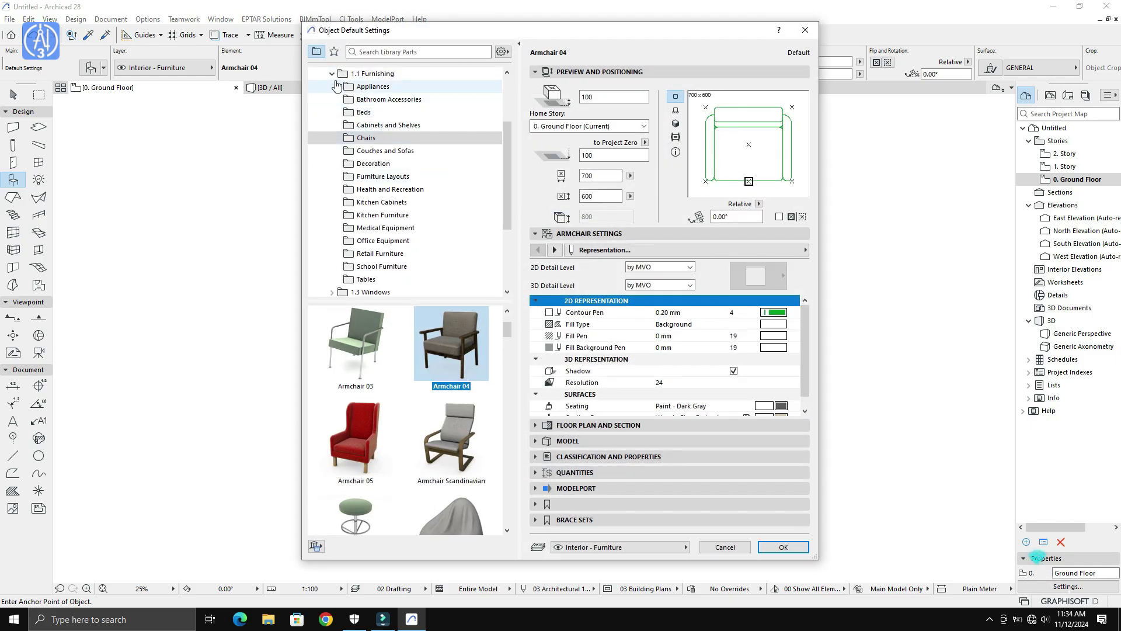
pyautogui.click(331, 73)
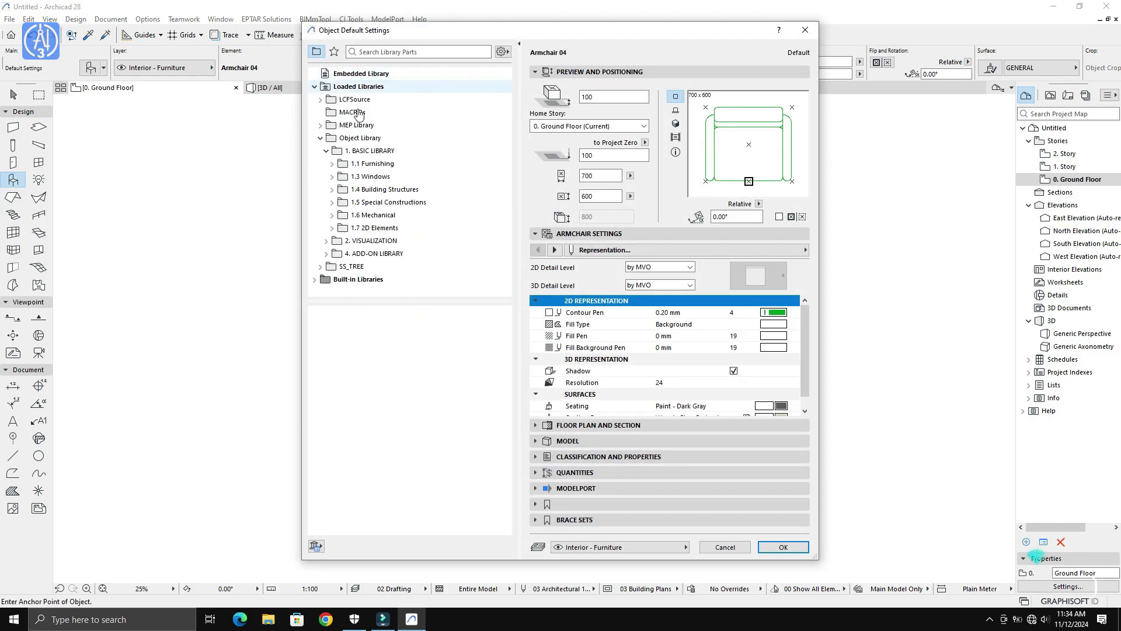
# Step: Collapse Object Library and select LCFSource to show its Antennas, Assemblies, Bracing and Components folders
pyautogui.click(320, 137)
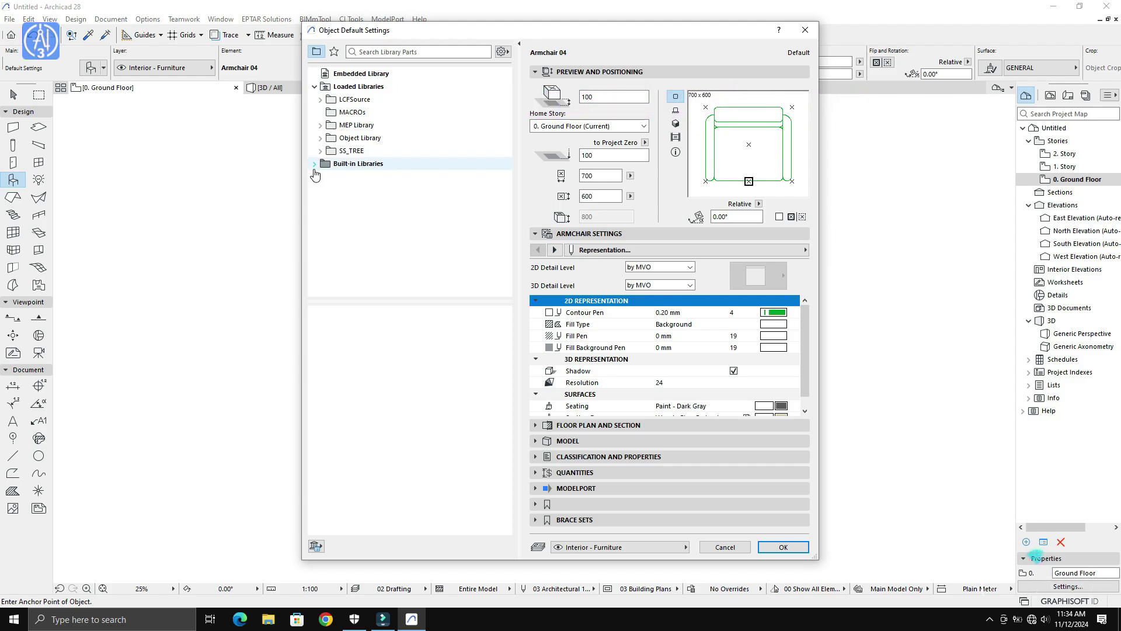
pyautogui.click(354, 103)
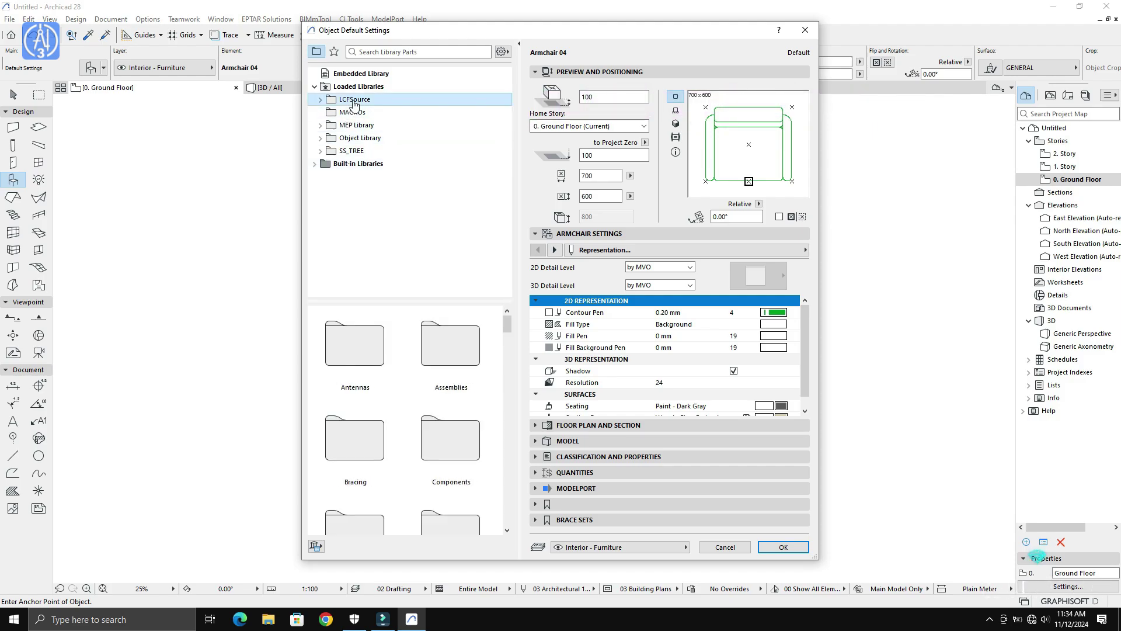
# Step: Expand LCFSource and set TV Antenna #1457 from the Antennas folder as the default object
pyautogui.click(321, 99)
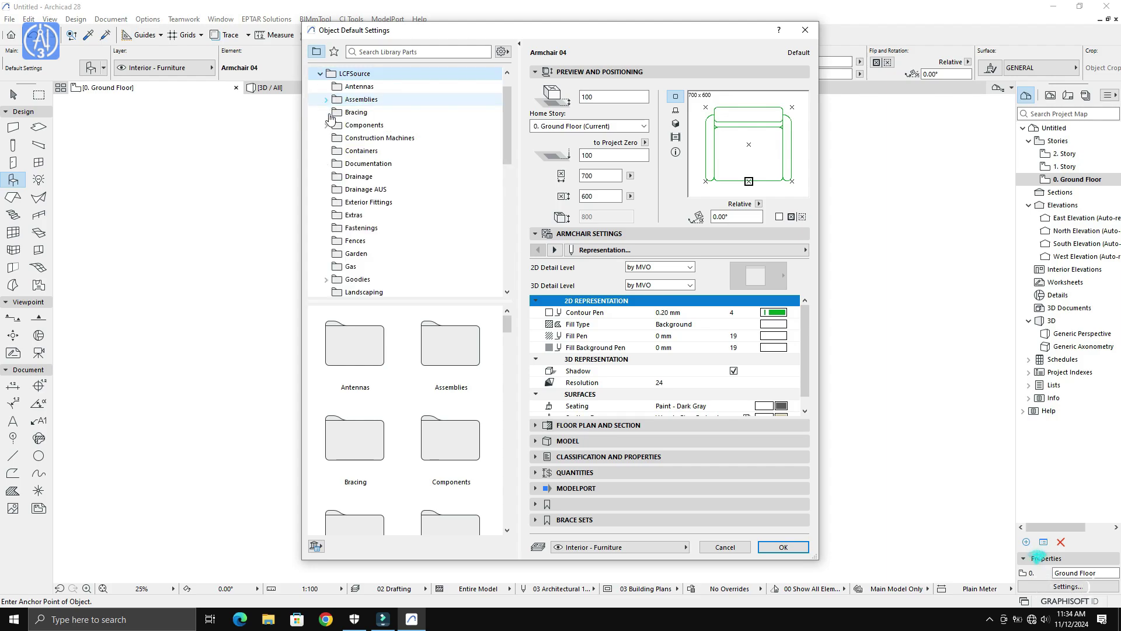
pyautogui.click(376, 87)
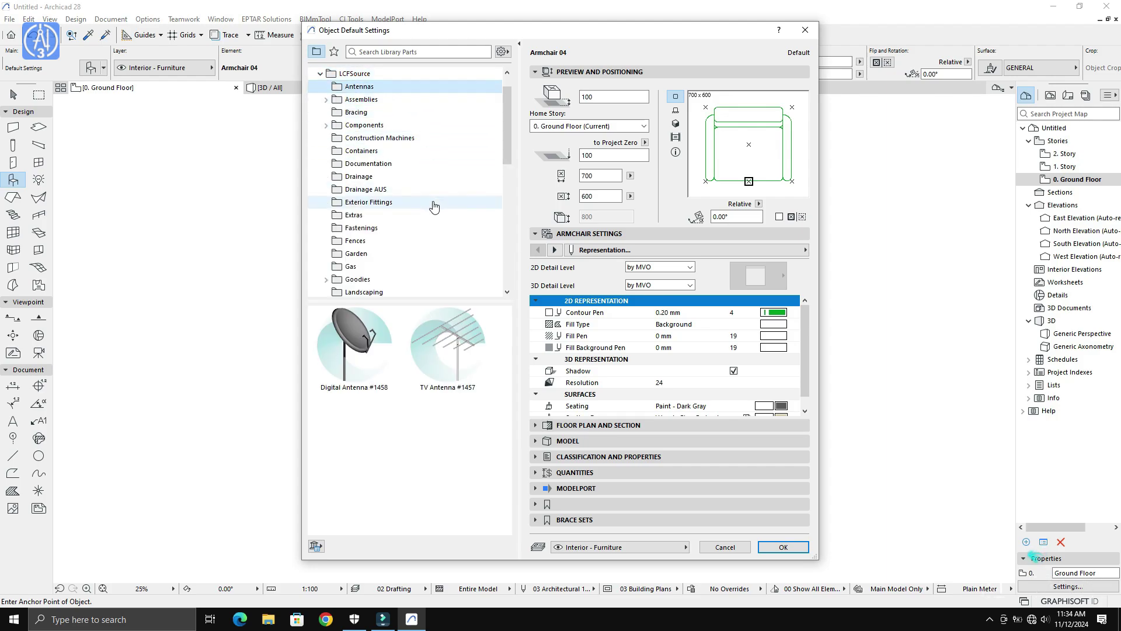
pyautogui.click(361, 347)
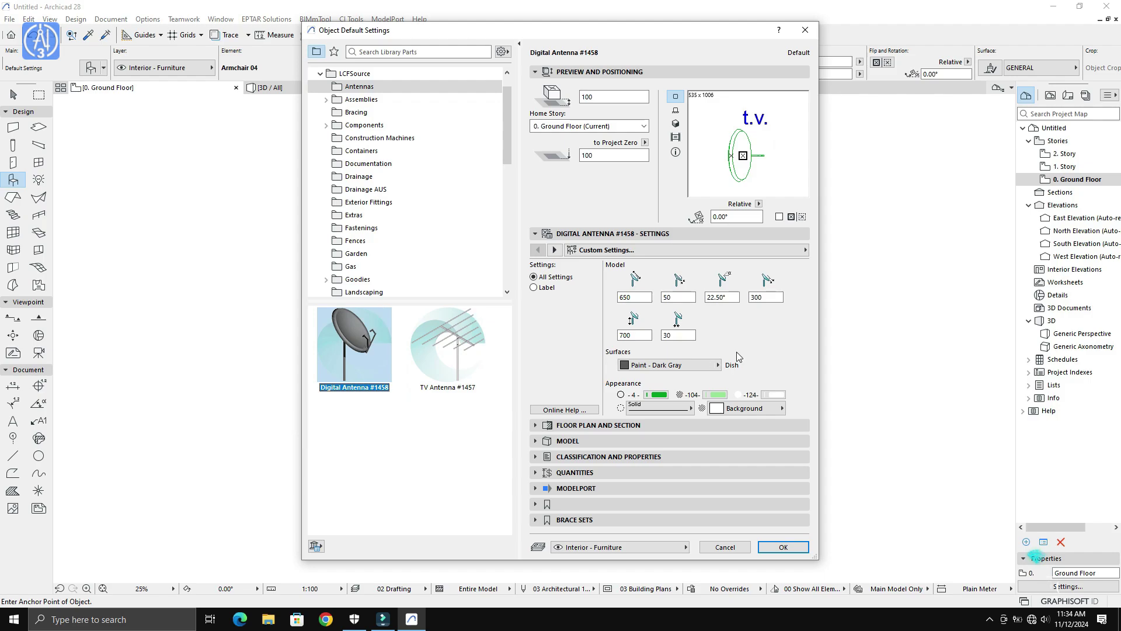
pyautogui.click(432, 348)
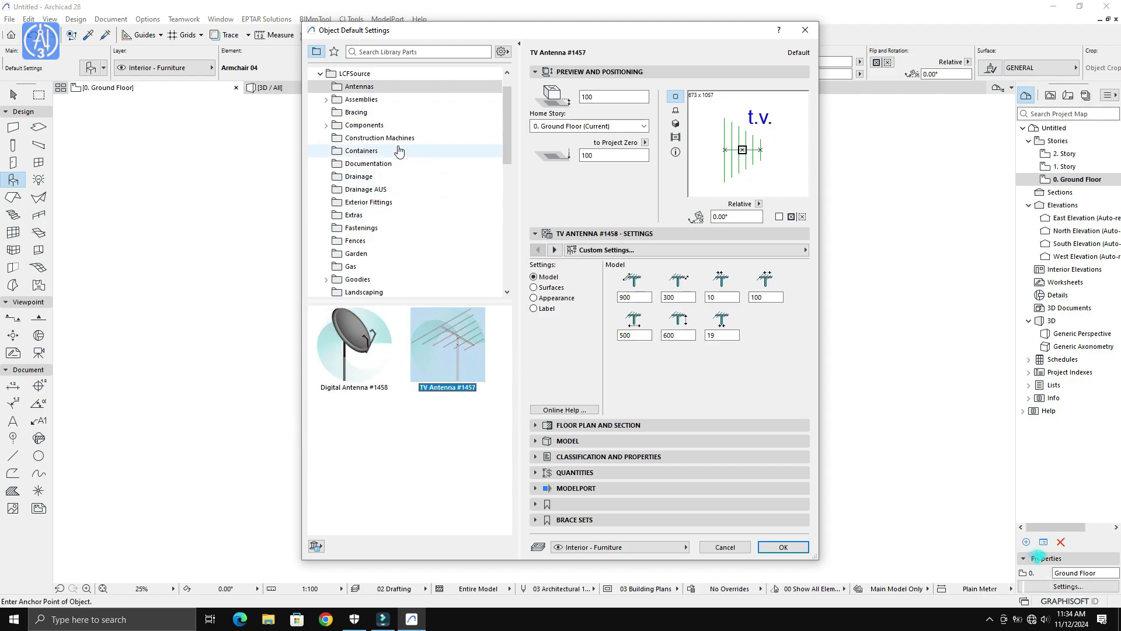
# Step: Browse LCFSource folders from Bracing and Containers through Drainage, Extras, Fences and Garden
pyautogui.click(365, 112)
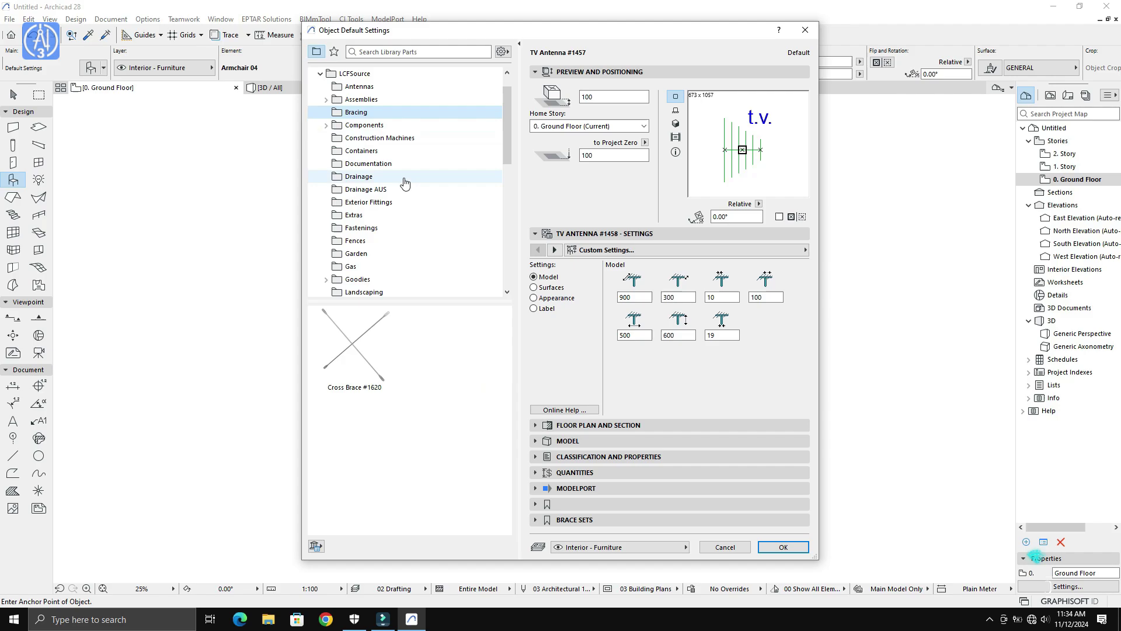
pyautogui.click(375, 138)
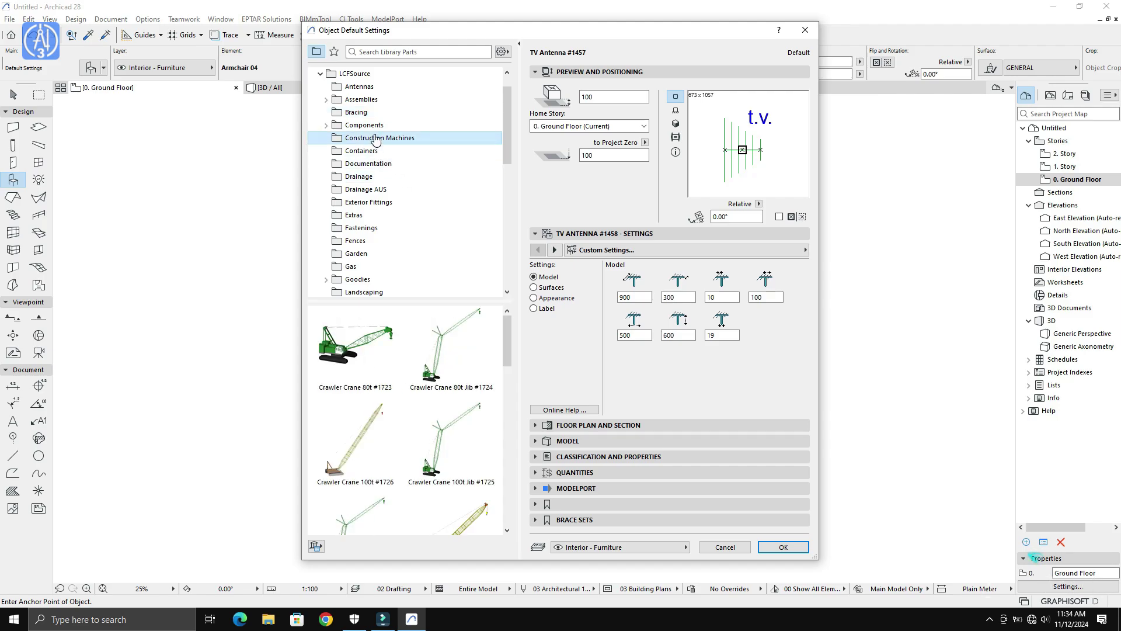
pyautogui.click(372, 151)
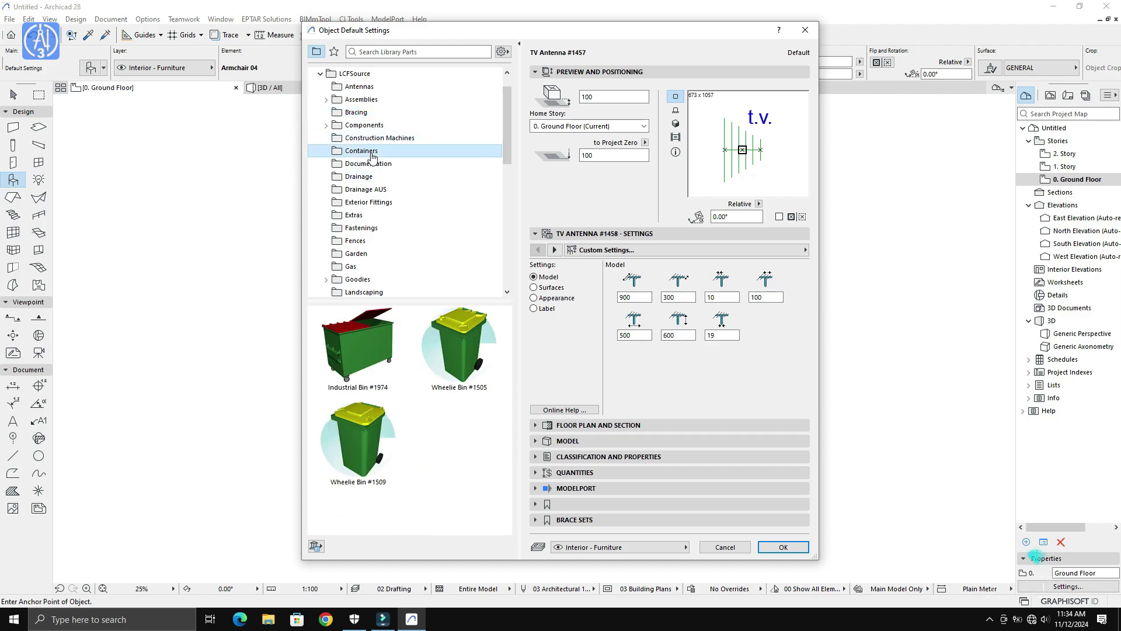
pyautogui.click(372, 162)
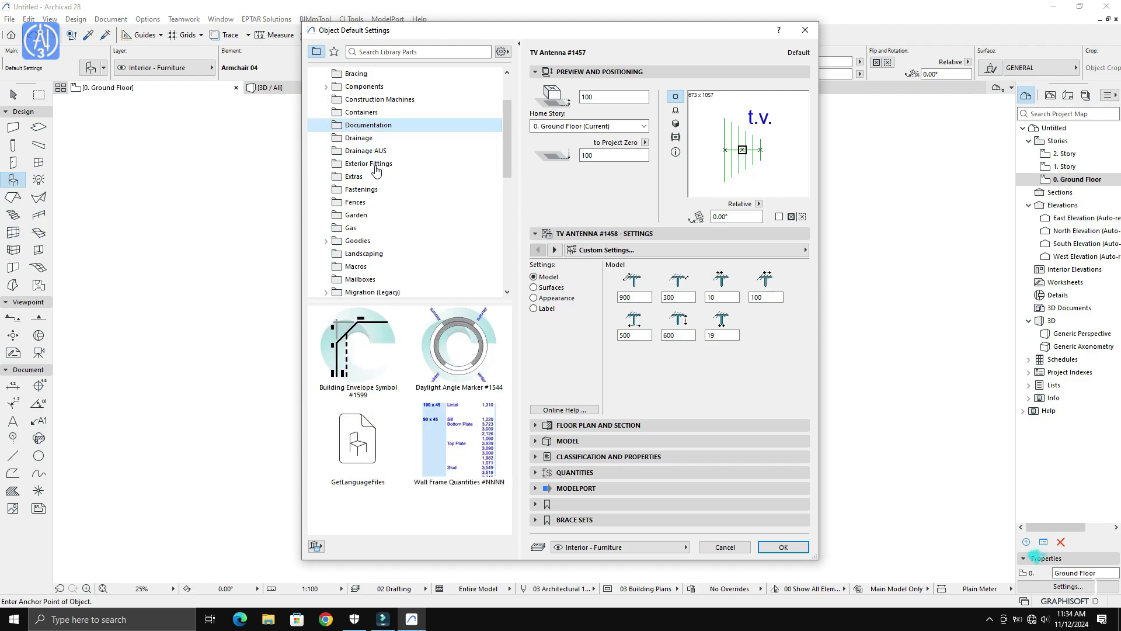
pyautogui.scroll(-1, 374, 149)
pyautogui.click(374, 146)
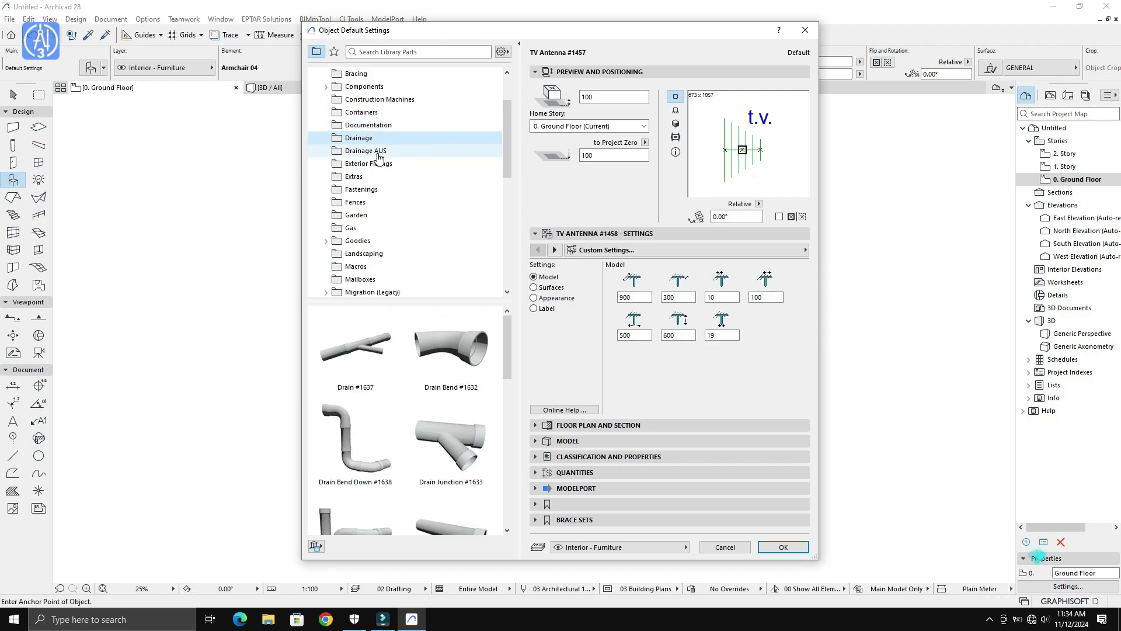
pyautogui.click(378, 154)
pyautogui.click(379, 166)
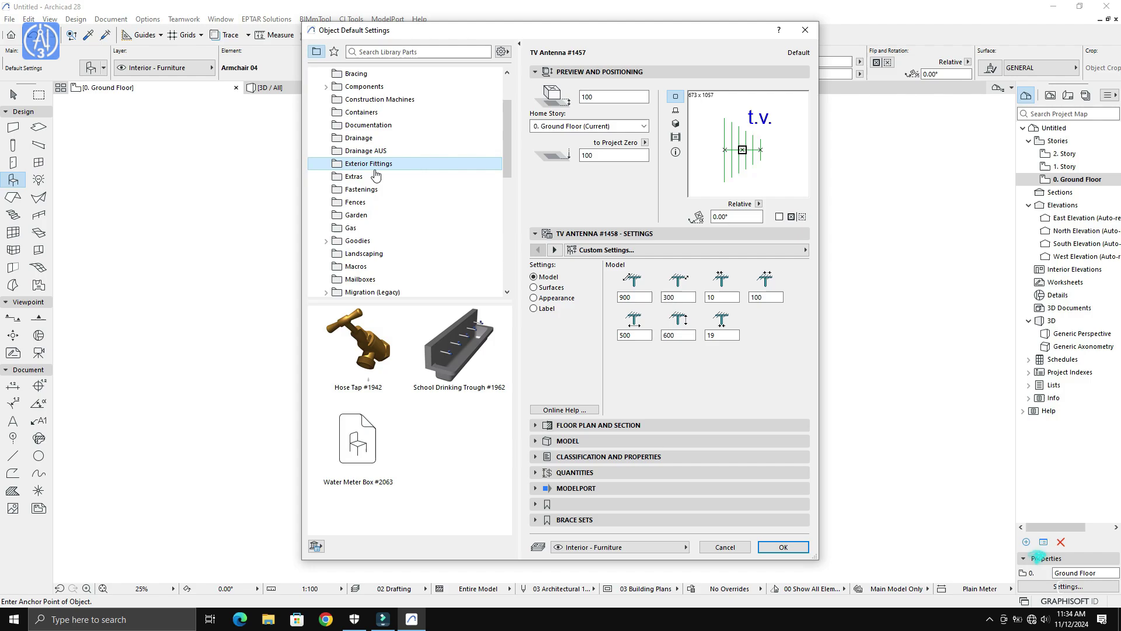
pyautogui.click(370, 178)
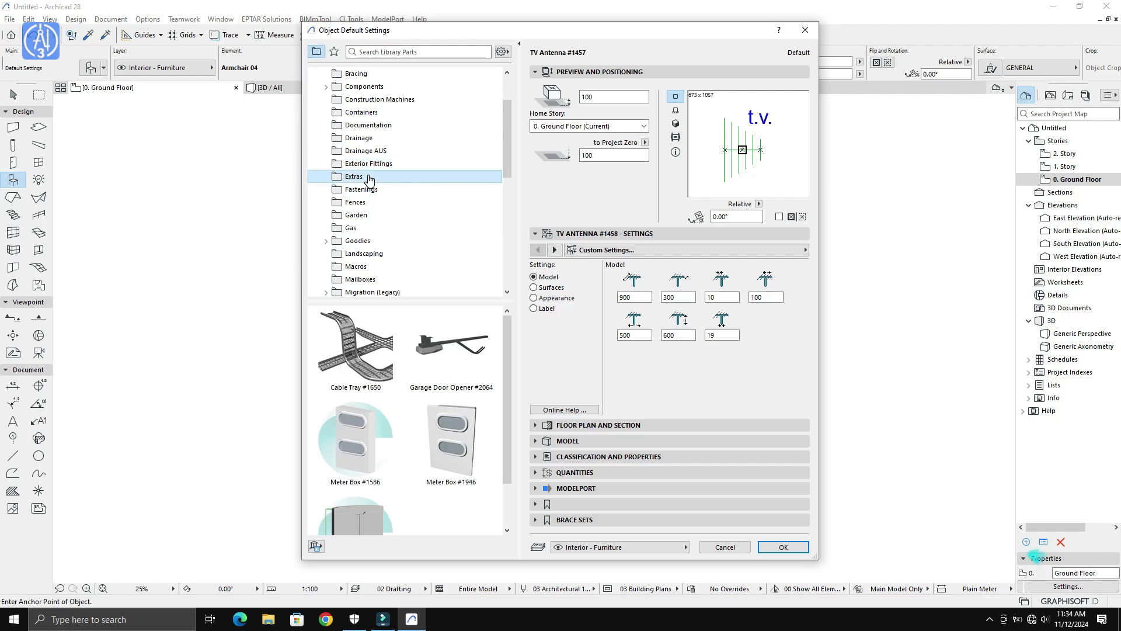
pyautogui.click(362, 190)
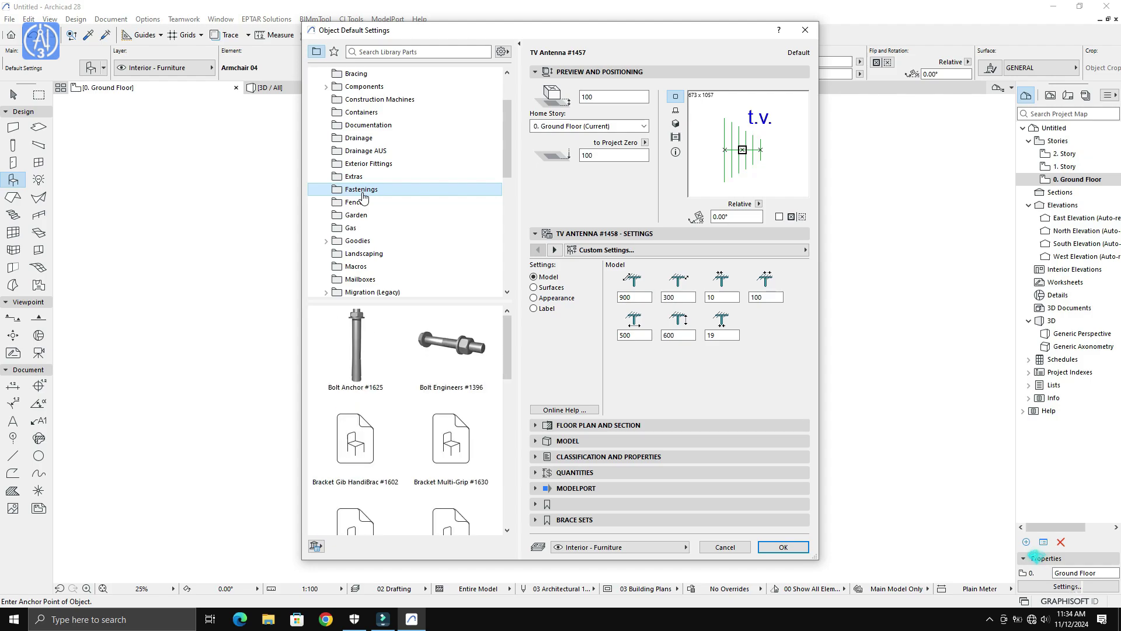
pyautogui.click(363, 199)
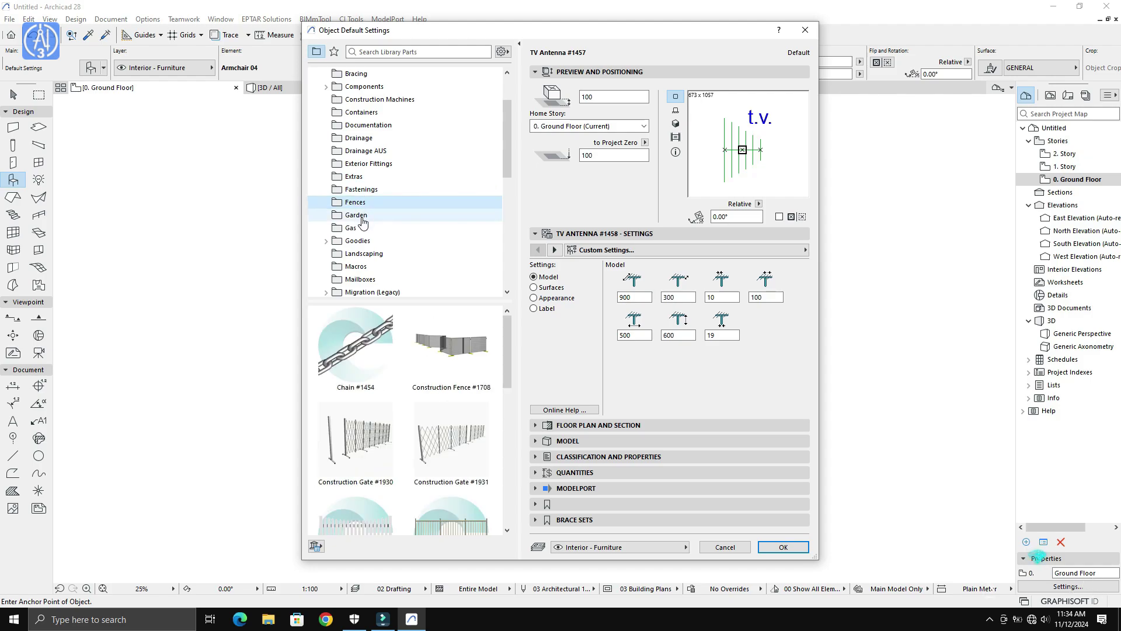
pyautogui.click(362, 221)
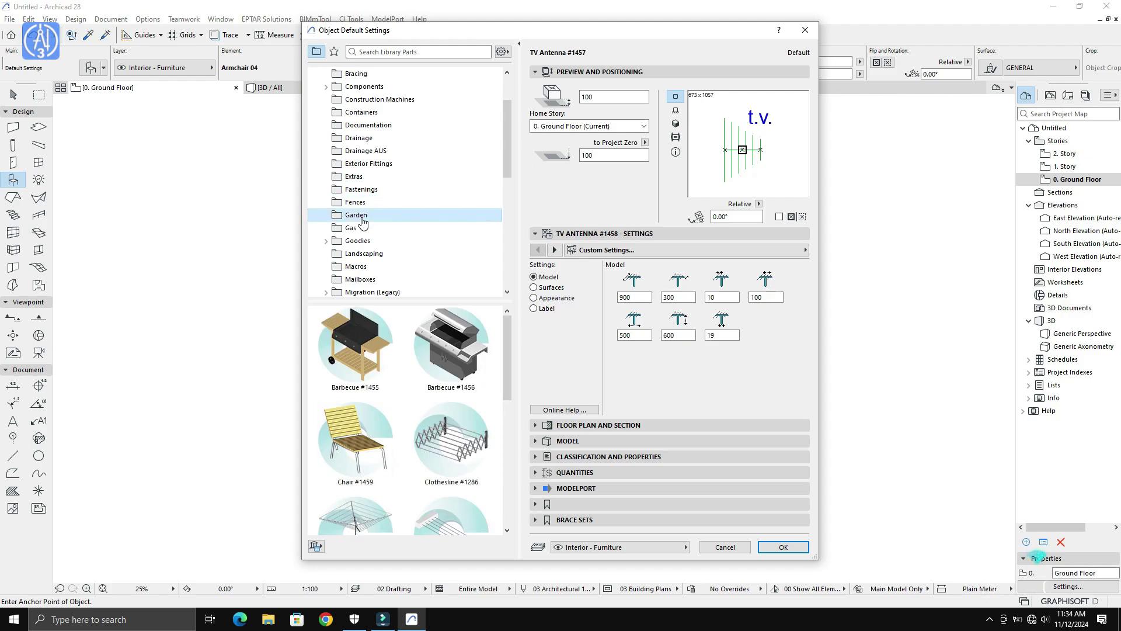
pyautogui.scroll(-2, 426, 237)
# Step: Browse the Gas, Landscaping, Macros, Mailboxes and Park and Street folders
pyautogui.click(358, 151)
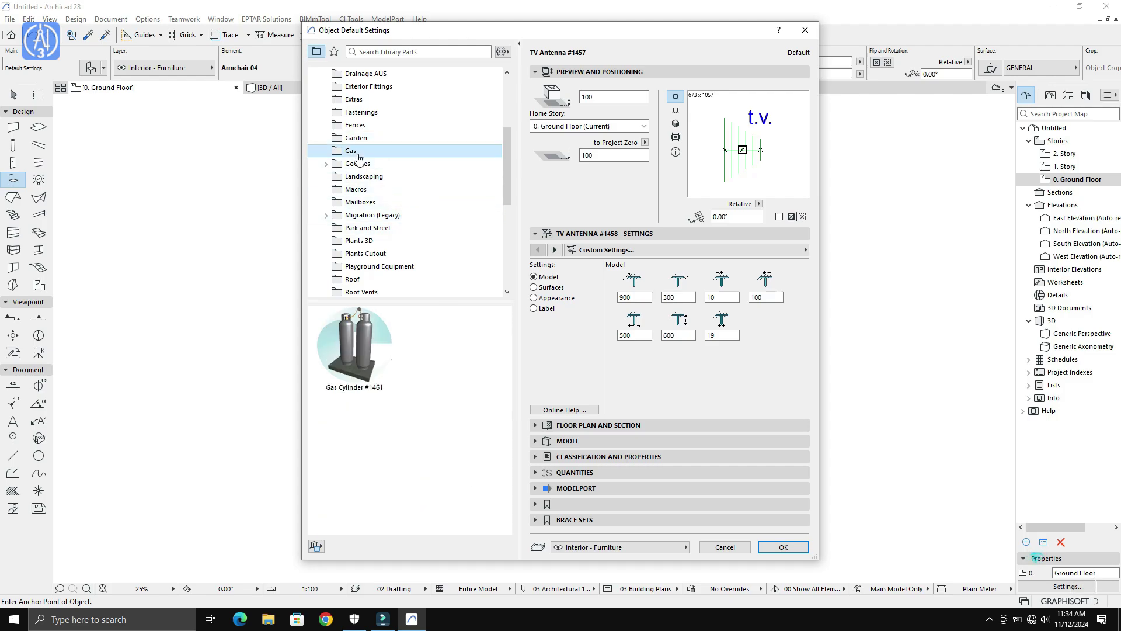
pyautogui.click(362, 177)
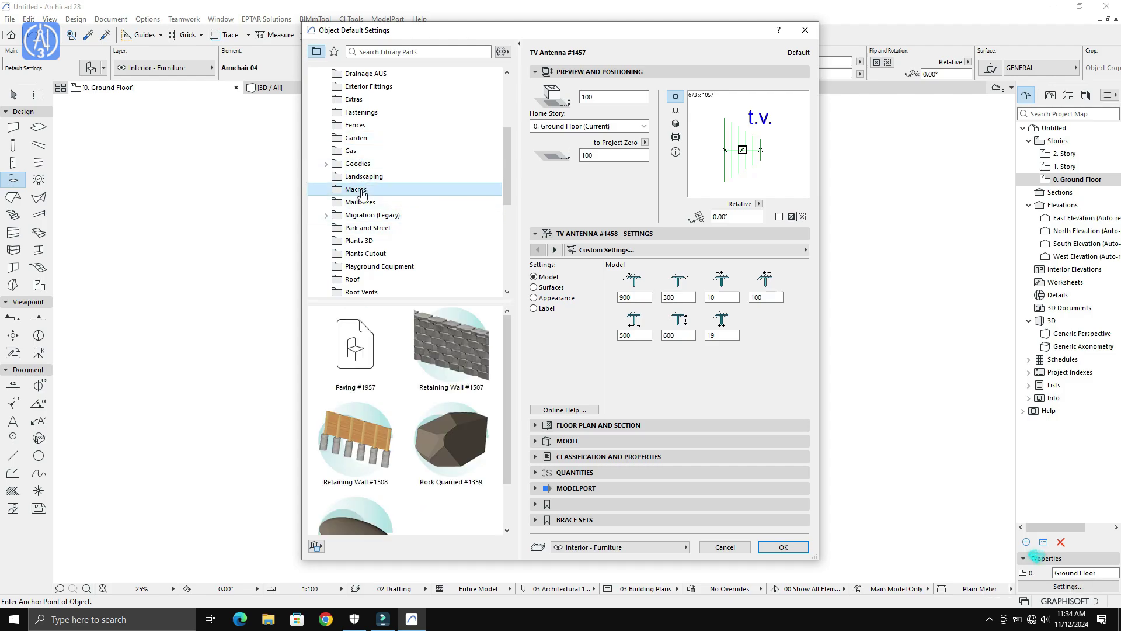
pyautogui.scroll(-2, 365, 201)
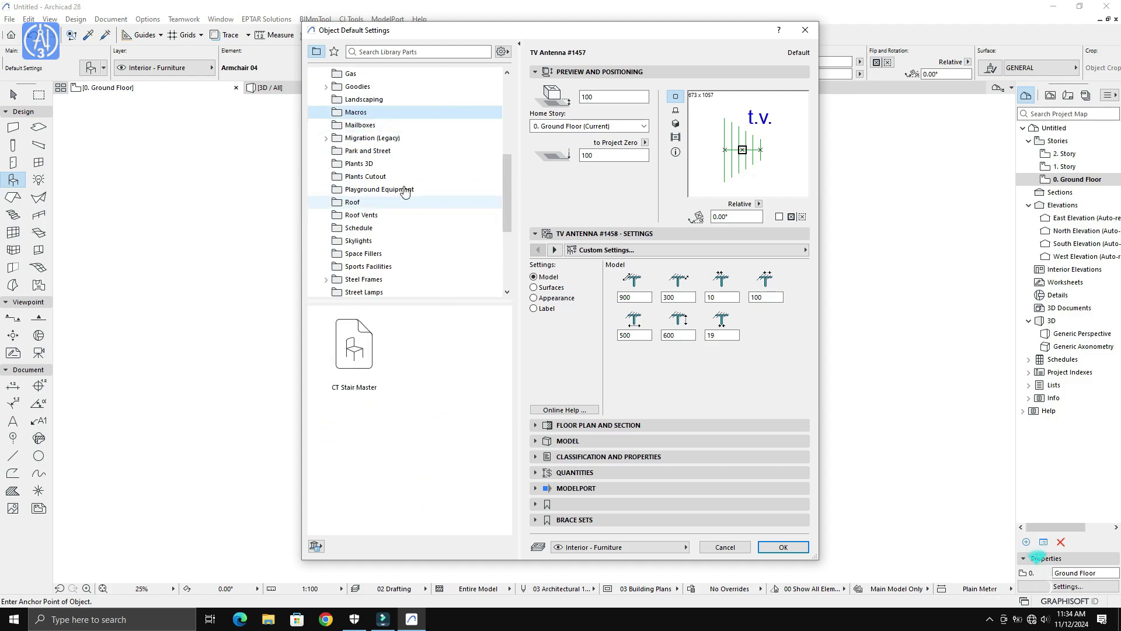
pyautogui.click(368, 127)
pyautogui.click(368, 150)
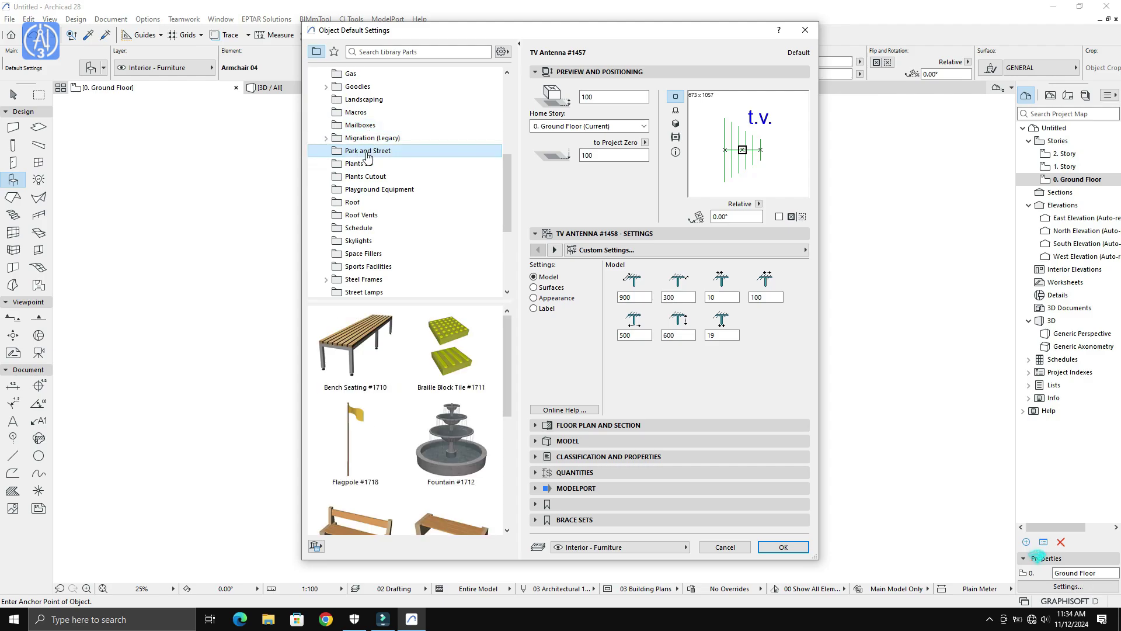
pyautogui.scroll(-2, 374, 170)
pyautogui.scroll(-2, 374, 171)
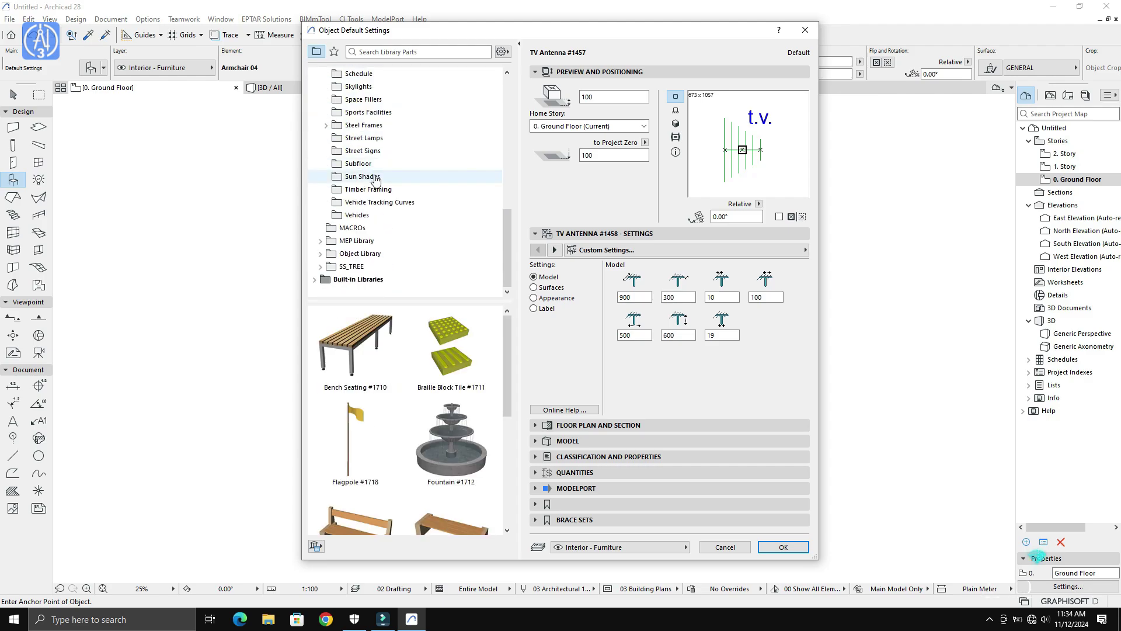
pyautogui.scroll(4, 428, 228)
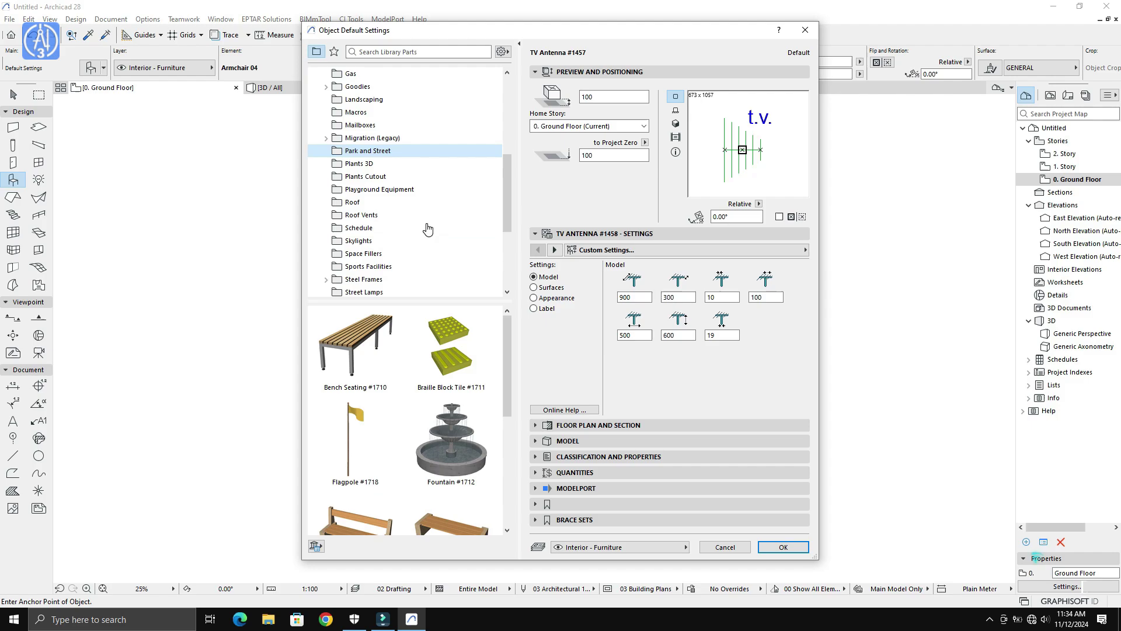
pyautogui.scroll(-2, 428, 227)
pyautogui.scroll(-1, 428, 228)
# Step: Browse the Vehicles, Vehicle Tracking Curves, Timber Framing and Sun Shades folders
pyautogui.click(382, 254)
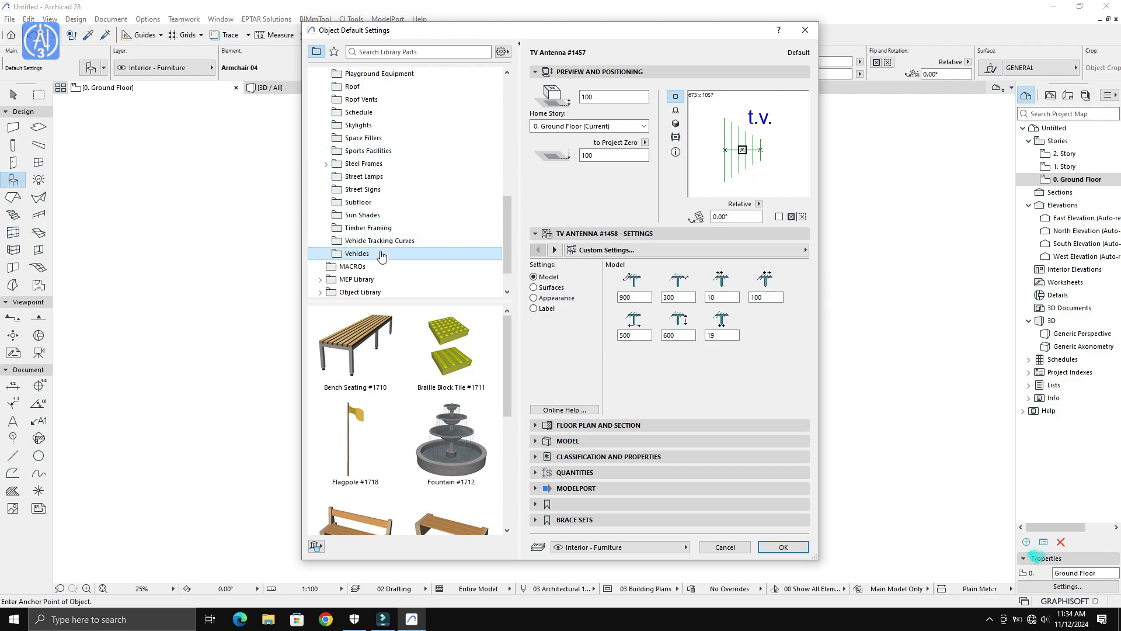
pyautogui.scroll(-2, 466, 385)
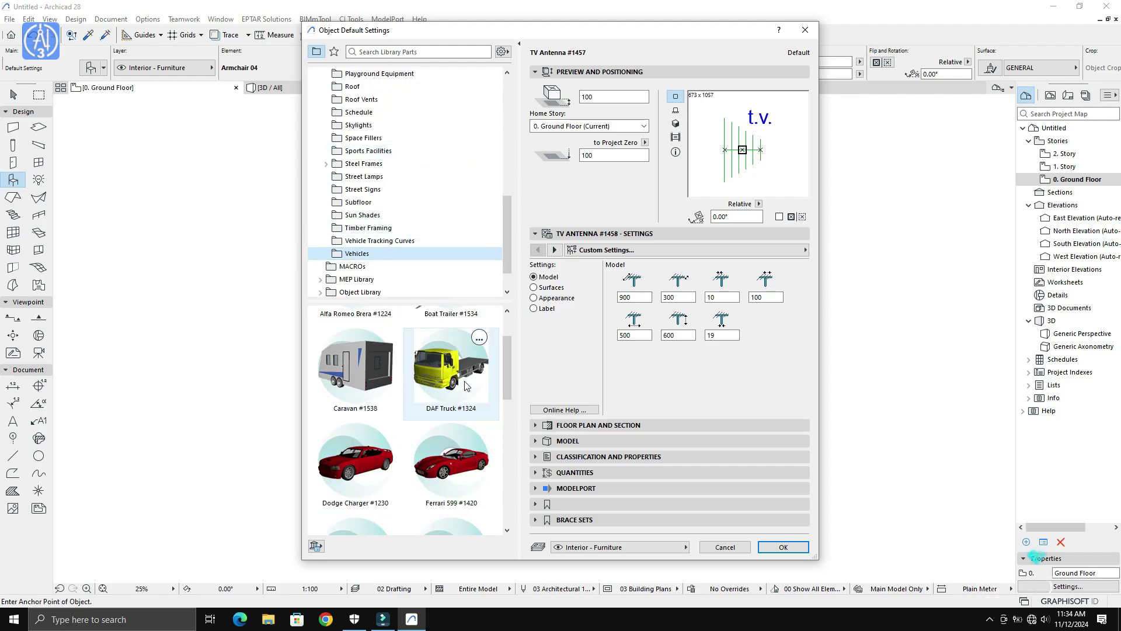
pyautogui.click(402, 241)
pyautogui.click(391, 228)
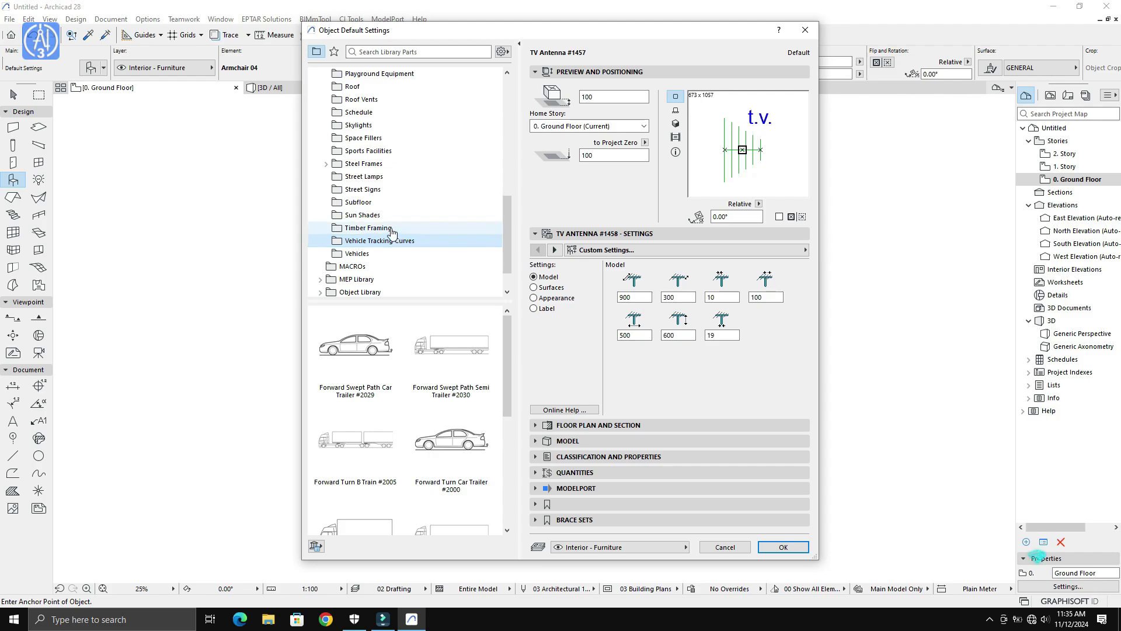
pyautogui.click(378, 217)
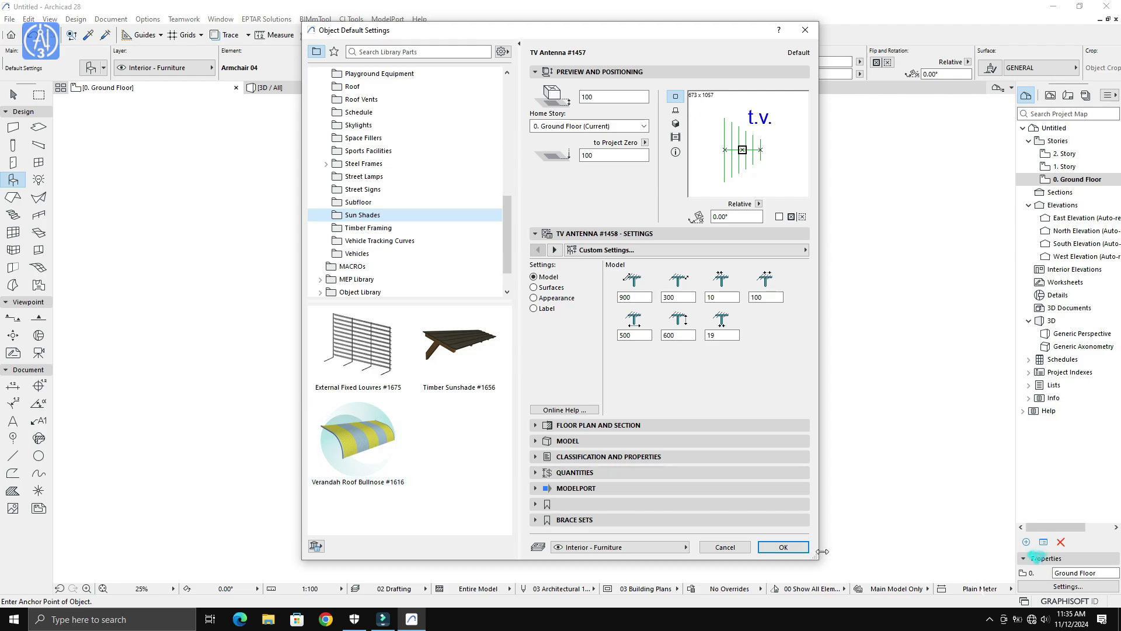
# Step: Confirm TV Antenna #1457 as the default object, then view and close the myCI Tools Preferences
pyautogui.click(783, 547)
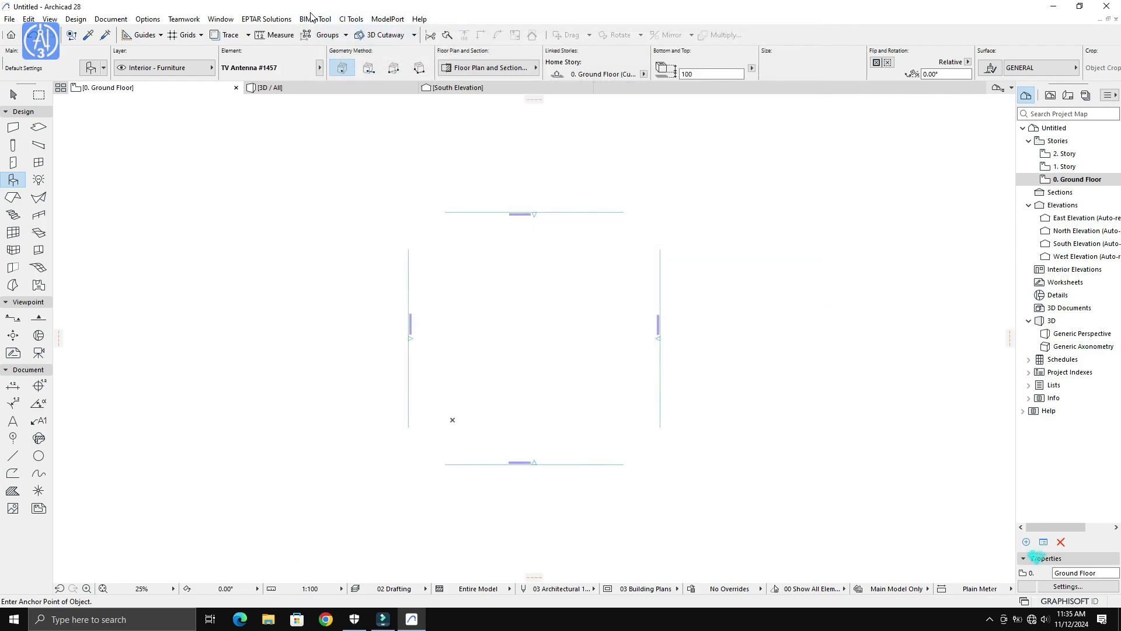
pyautogui.click(352, 19)
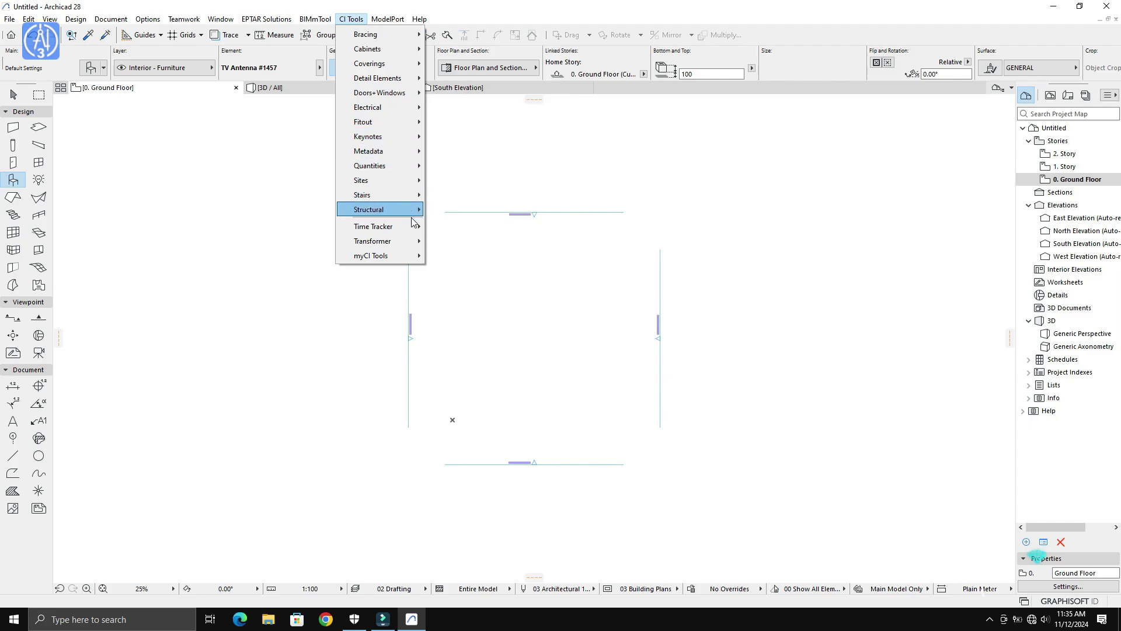
pyautogui.moveTo(372, 256)
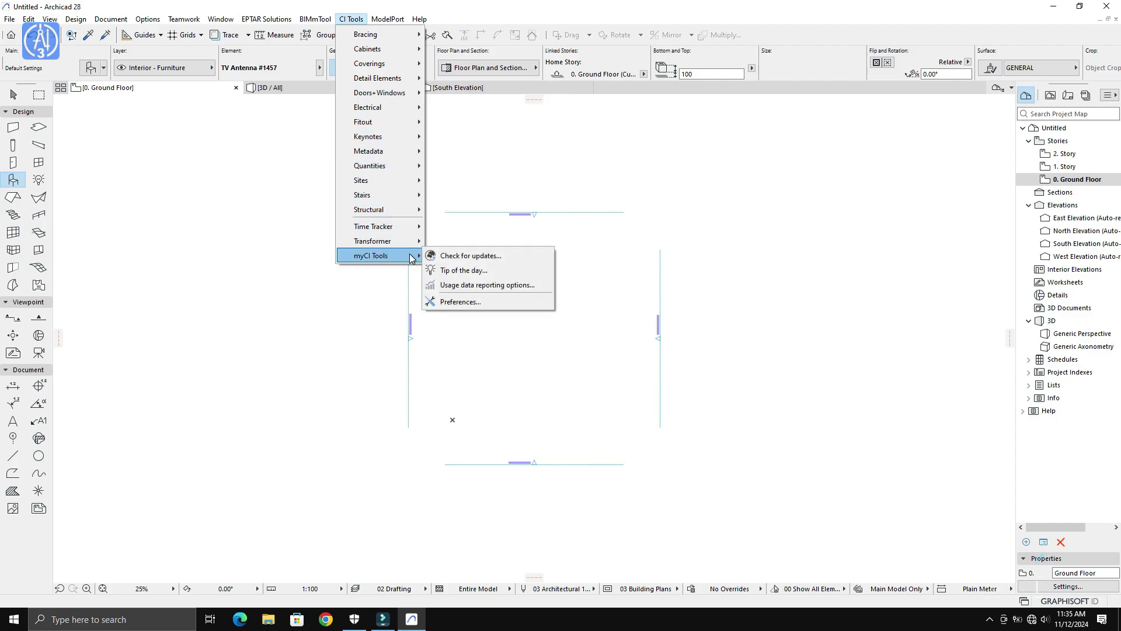
pyautogui.click(482, 300)
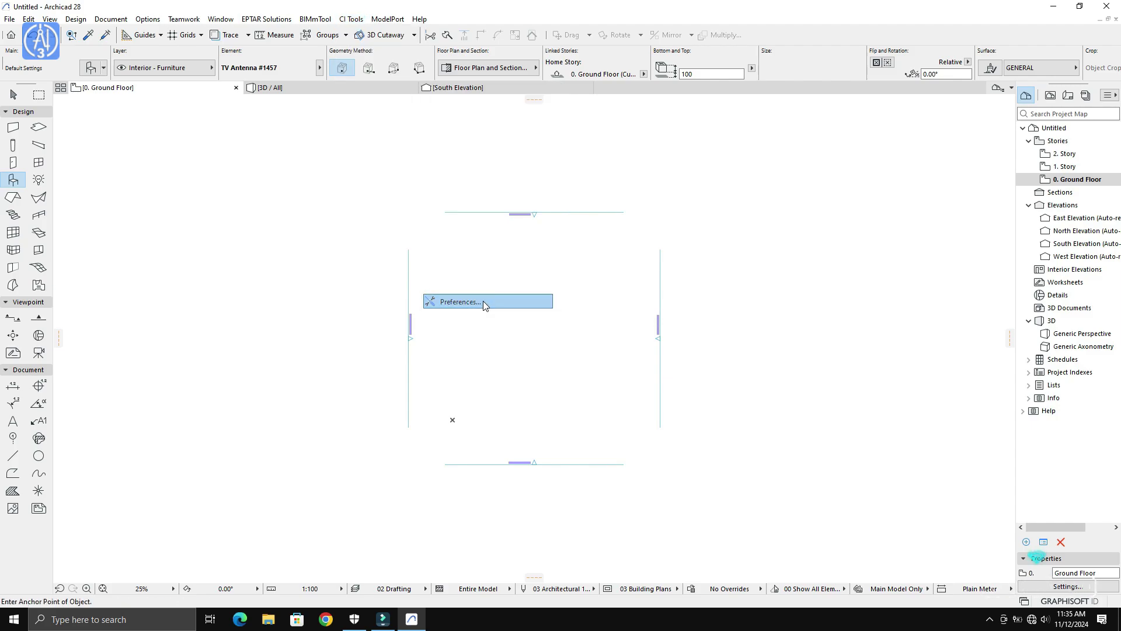
pyautogui.click(633, 238)
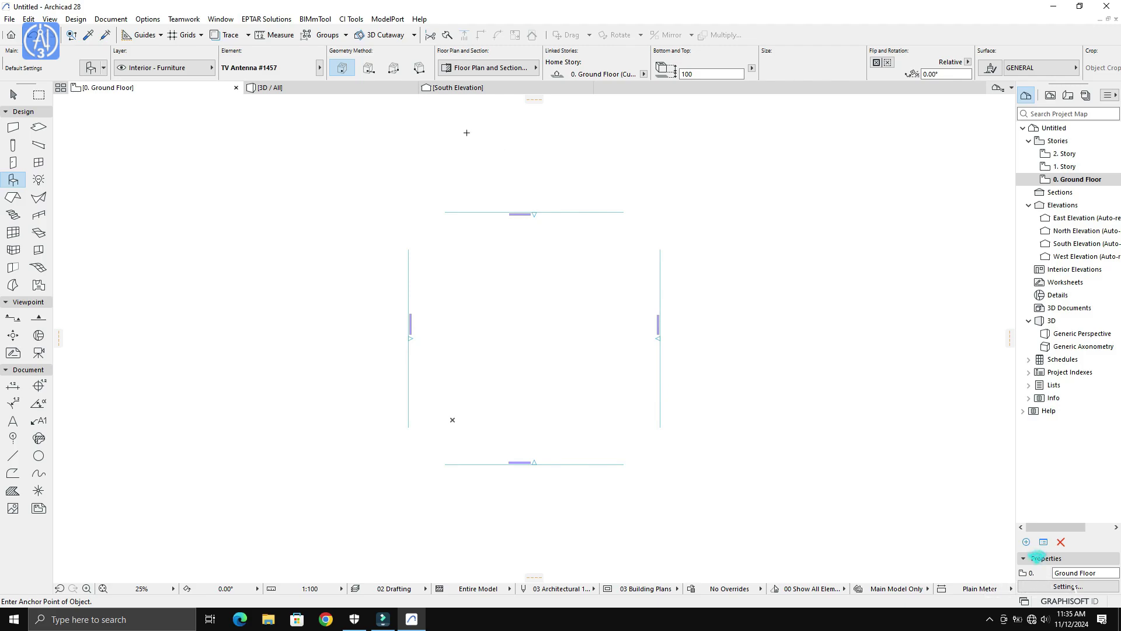
pyautogui.click(316, 19)
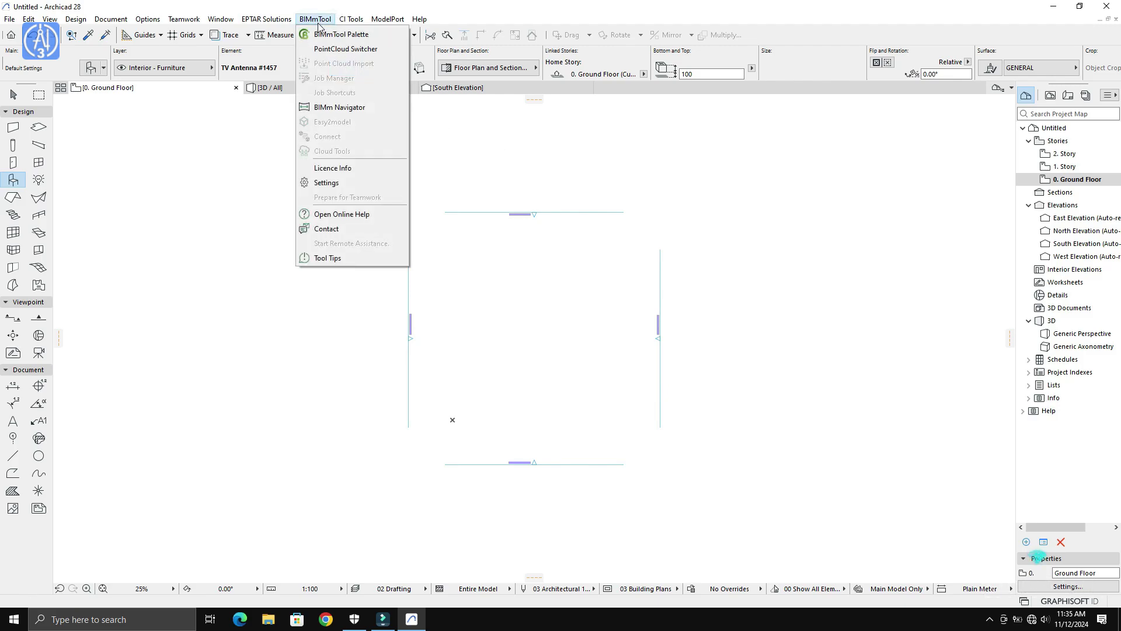
pyautogui.click(351, 183)
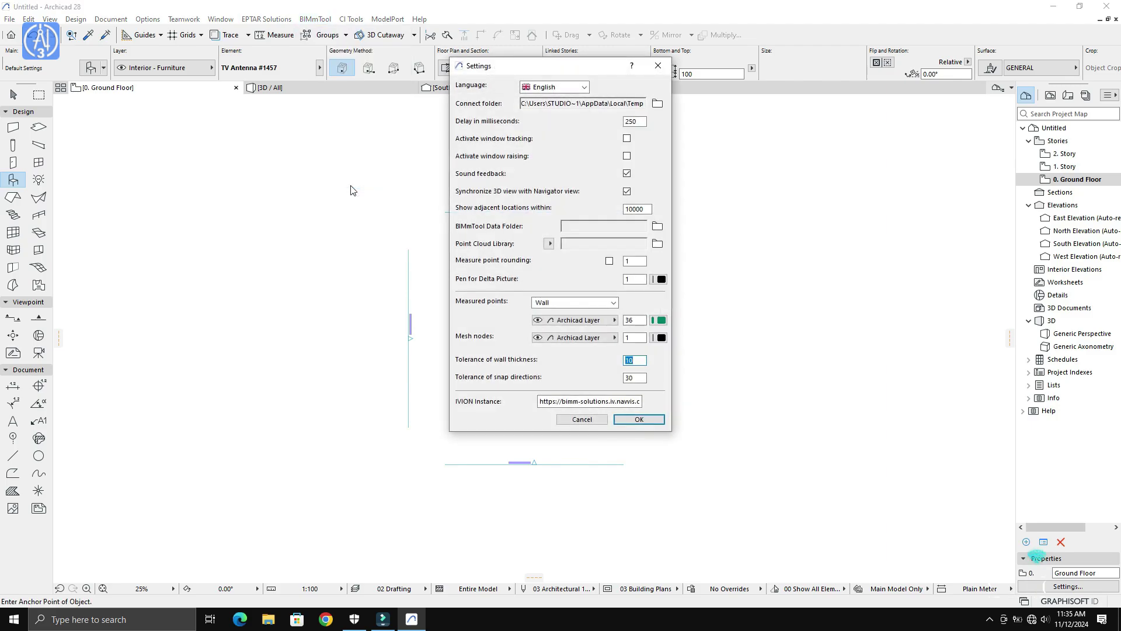
pyautogui.click(576, 90)
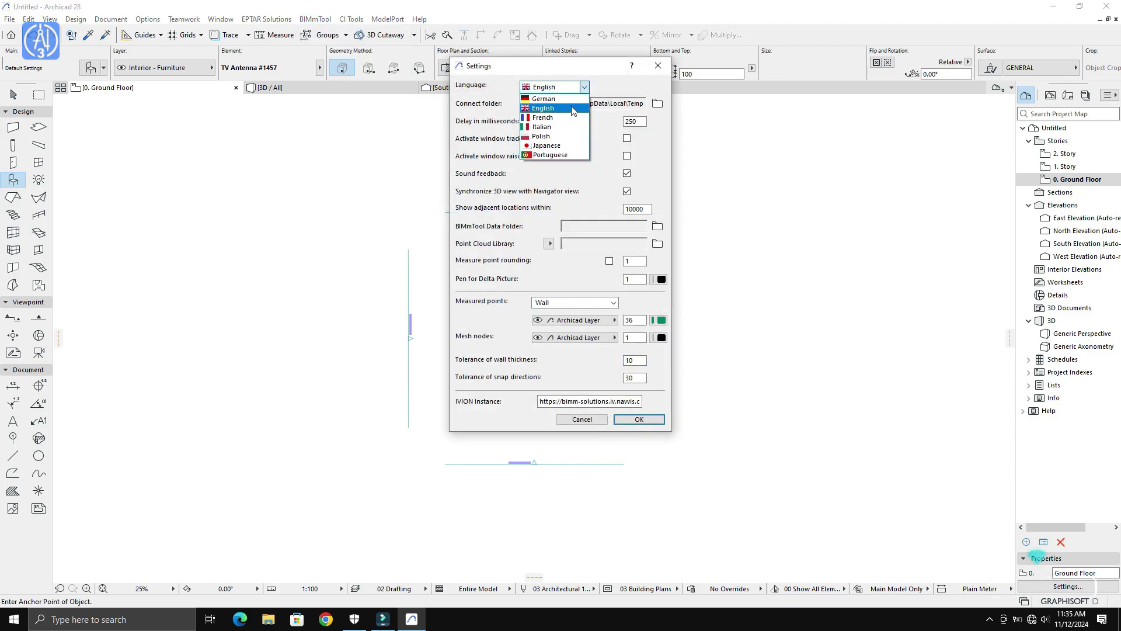
pyautogui.click(543, 99)
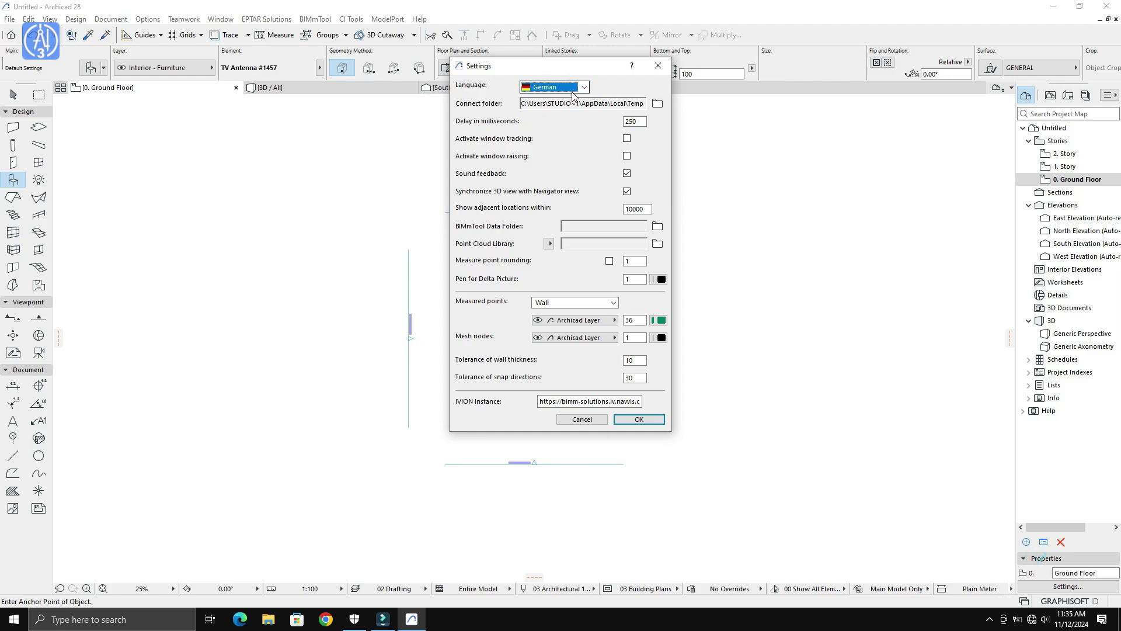
pyautogui.click(582, 90)
pyautogui.scroll(2, 582, 100)
pyautogui.click(546, 106)
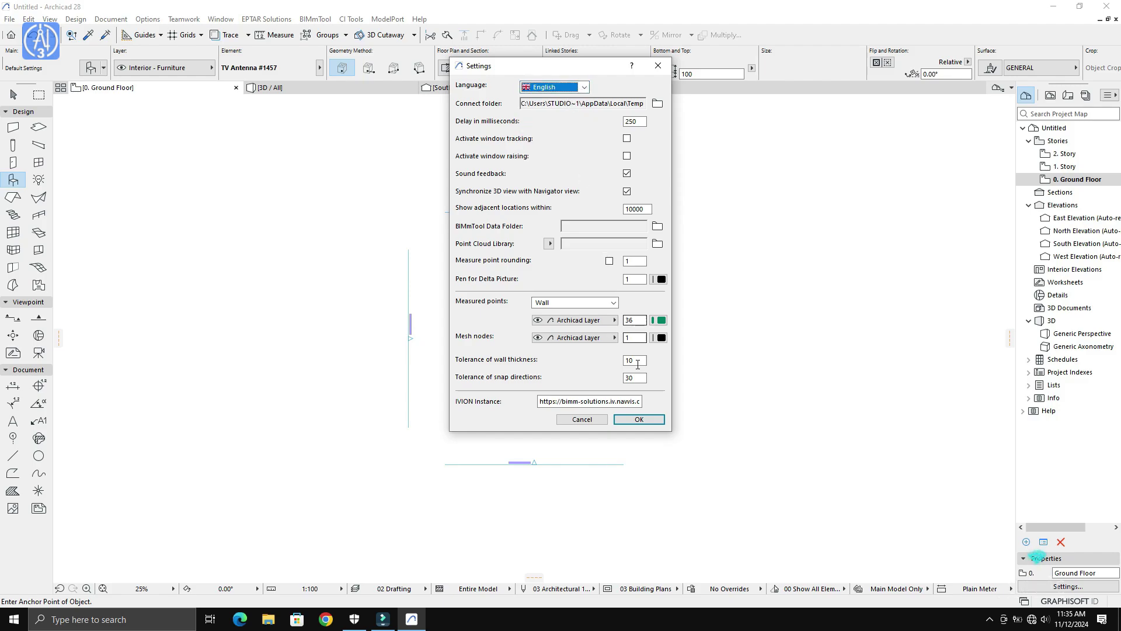
pyautogui.click(639, 420)
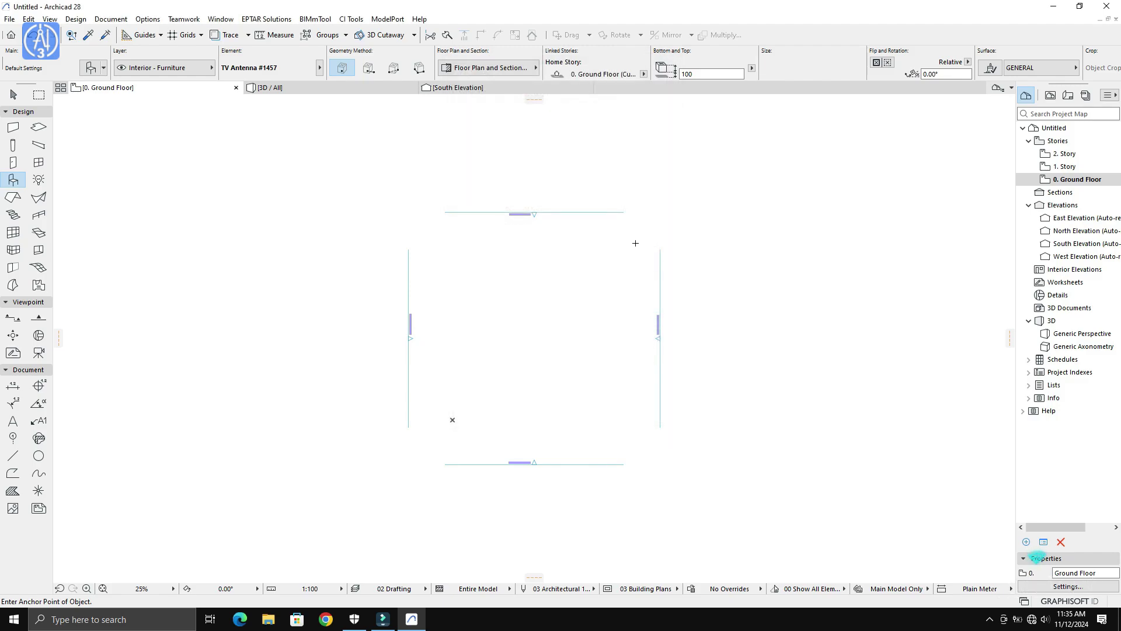
# Step: Close the Archicad window, choosing Don't save for the Untitled project's changes
pyautogui.click(1107, 7)
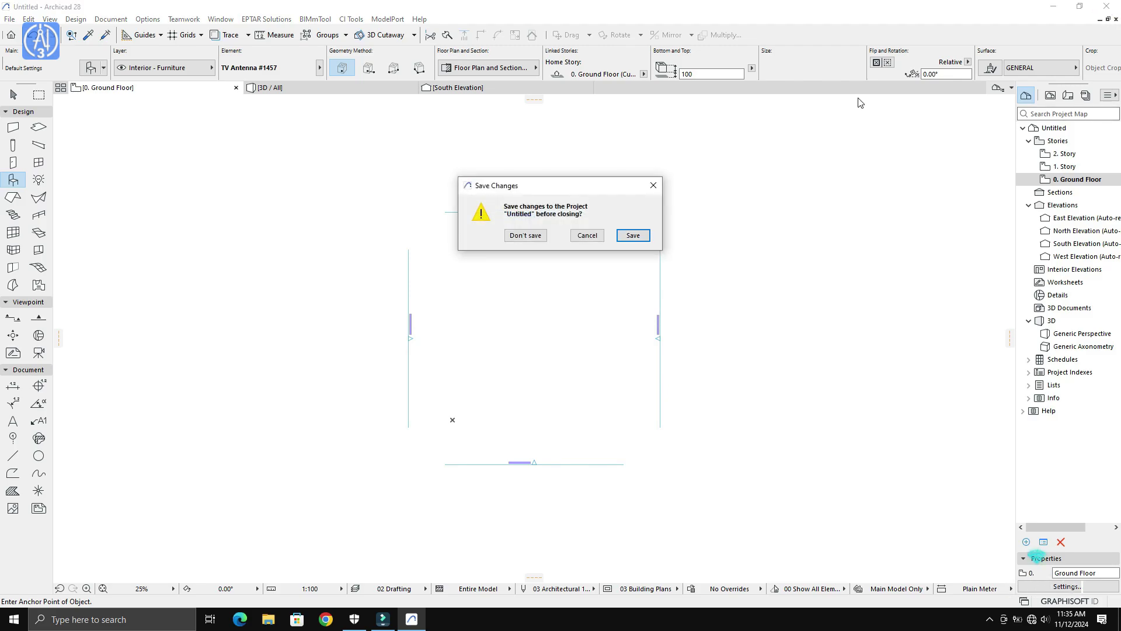
pyautogui.click(525, 235)
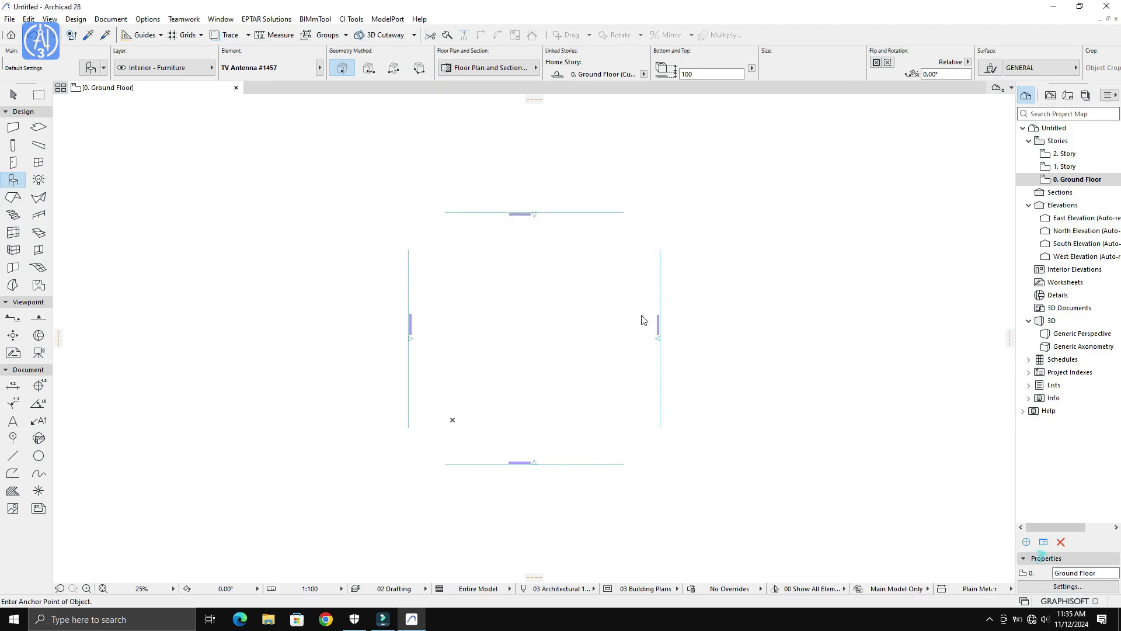